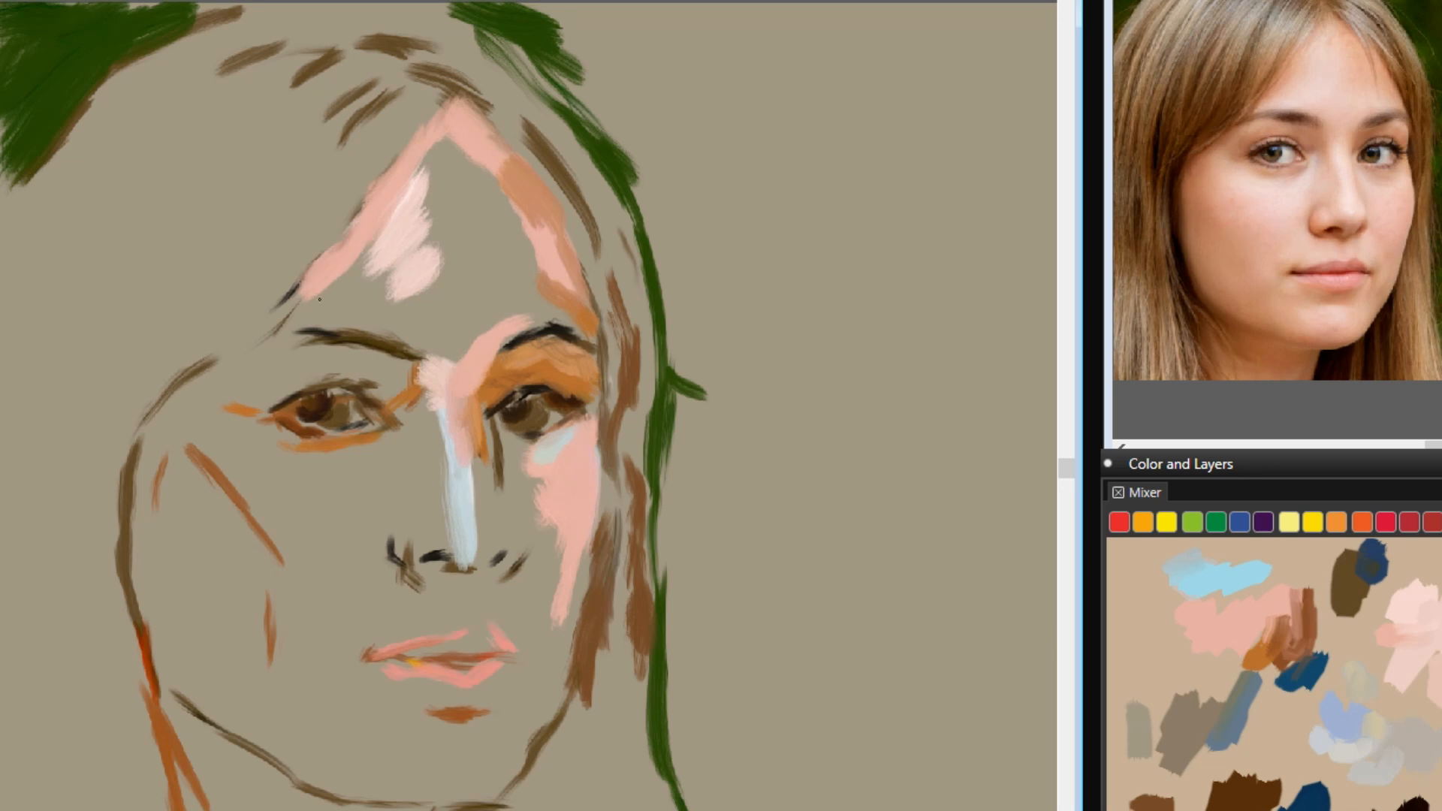
Block in pink skin tones on the left brow, cheek, nose and lips, with an orange accent below the lower lip.
mouse_move(331, 301)
left_mouse_down()
mouse_move(296, 361)
mouse_move(341, 349)
left_mouse_up()
mouse_move(248, 458)
left_mouse_down()
mouse_move(325, 490)
mouse_move(418, 406)
mouse_move(380, 521)
left_mouse_up()
left_click_drag(323, 478, 408, 450)
mouse_move(407, 534)
left_mouse_down()
mouse_move(468, 550)
mouse_move(479, 521)
mouse_move(439, 402)
left_mouse_up()
mouse_move(451, 646)
left_mouse_down()
mouse_move(495, 643)
mouse_move(418, 654)
mouse_move(484, 675)
mouse_move(391, 661)
mouse_move(455, 653)
mouse_move(376, 655)
left_mouse_up()
left_click_drag(434, 714, 480, 708)
left_click_drag(214, 467, 297, 560)
left_click_drag(199, 447, 252, 414)
left_click_drag(293, 361, 244, 395)
Pick orange-brown from the mixed colours and paint hair strands from the left temple up to the crown.
left_click(1302, 628)
left_click_drag(295, 286, 255, 340)
mouse_move(203, 383)
left_mouse_down()
mouse_move(402, 139)
mouse_move(347, 211)
left_mouse_up()
left_click_drag(399, 84, 318, 177)
left_click_drag(347, 74, 277, 164)
left_click_drag(300, 36, 223, 142)
left_click_drag(224, 69, 142, 141)
left_click_drag(345, 9, 482, 45)
Paint long orange-brown strands down the right side of the hair.
left_click_drag(558, 169, 610, 263)
mouse_move(603, 199)
left_mouse_down()
mouse_move(633, 306)
mouse_move(632, 454)
left_mouse_up()
left_click_drag(613, 308, 623, 501)
mouse_move(614, 450)
left_mouse_down()
mouse_move(635, 520)
mouse_move(627, 729)
left_mouse_up()
Lay dark brown shadows beneath the right jaw and along the hair edge beside the right side of the face.
mouse_move(605, 616)
left_mouse_down()
mouse_move(572, 746)
mouse_move(500, 810)
left_mouse_up()
mouse_move(540, 755)
left_mouse_down()
mouse_move(482, 810)
mouse_move(576, 679)
mouse_move(598, 562)
left_mouse_up()
left_click_drag(480, 799, 581, 664)
left_click_drag(607, 466, 597, 575)
mouse_move(603, 408)
left_mouse_down()
mouse_move(611, 304)
mouse_move(572, 214)
left_mouse_up()
left_click_drag(609, 318, 570, 183)
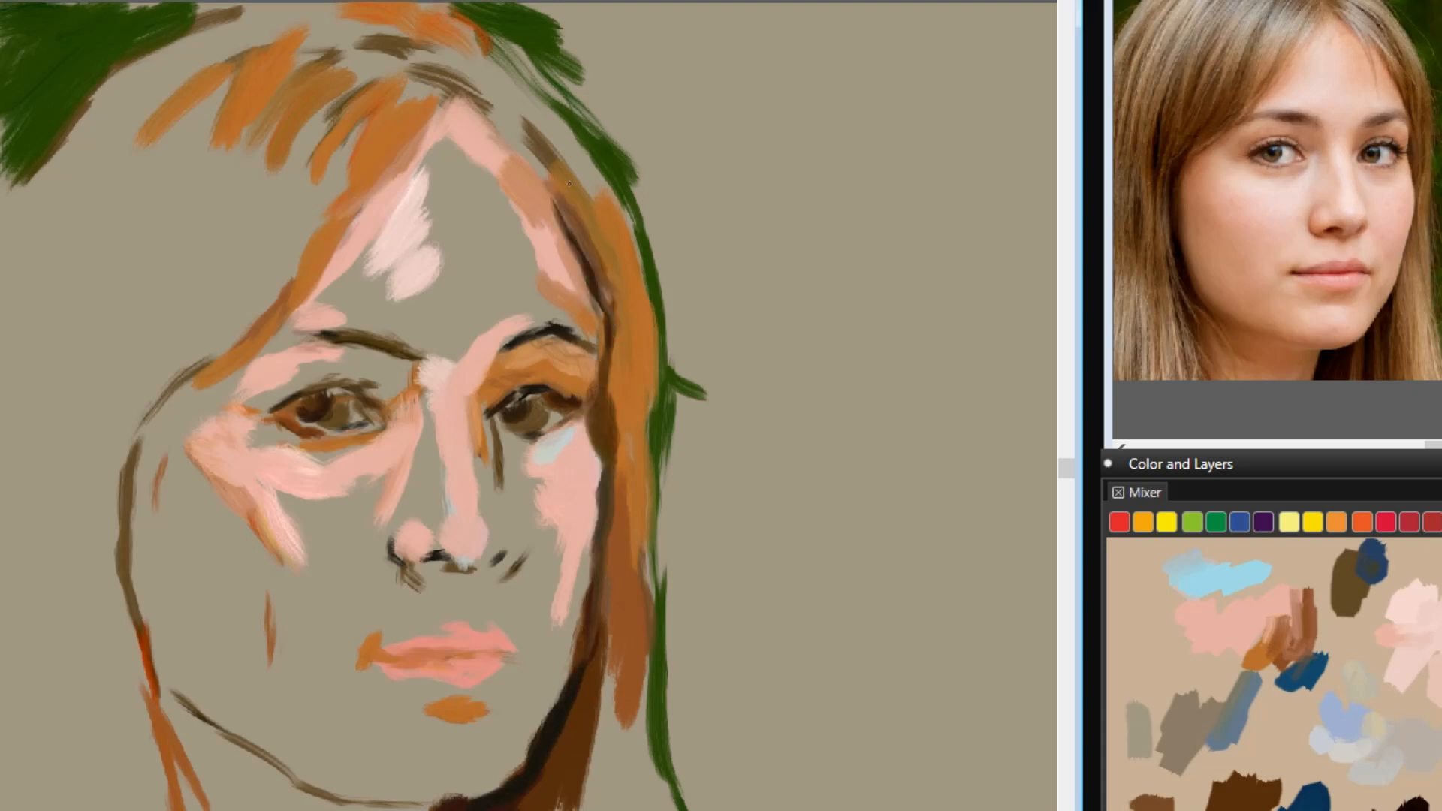
Sample a lighter reddish brown from the mixed colours and paint it over the hair at the upper right.
left_click(1275, 652, "alt")
mouse_move(527, 121)
left_mouse_down()
mouse_move(612, 234)
mouse_move(633, 289)
left_mouse_up()
left_click_drag(575, 199, 487, 71)
left_click_drag(617, 199, 480, 64)
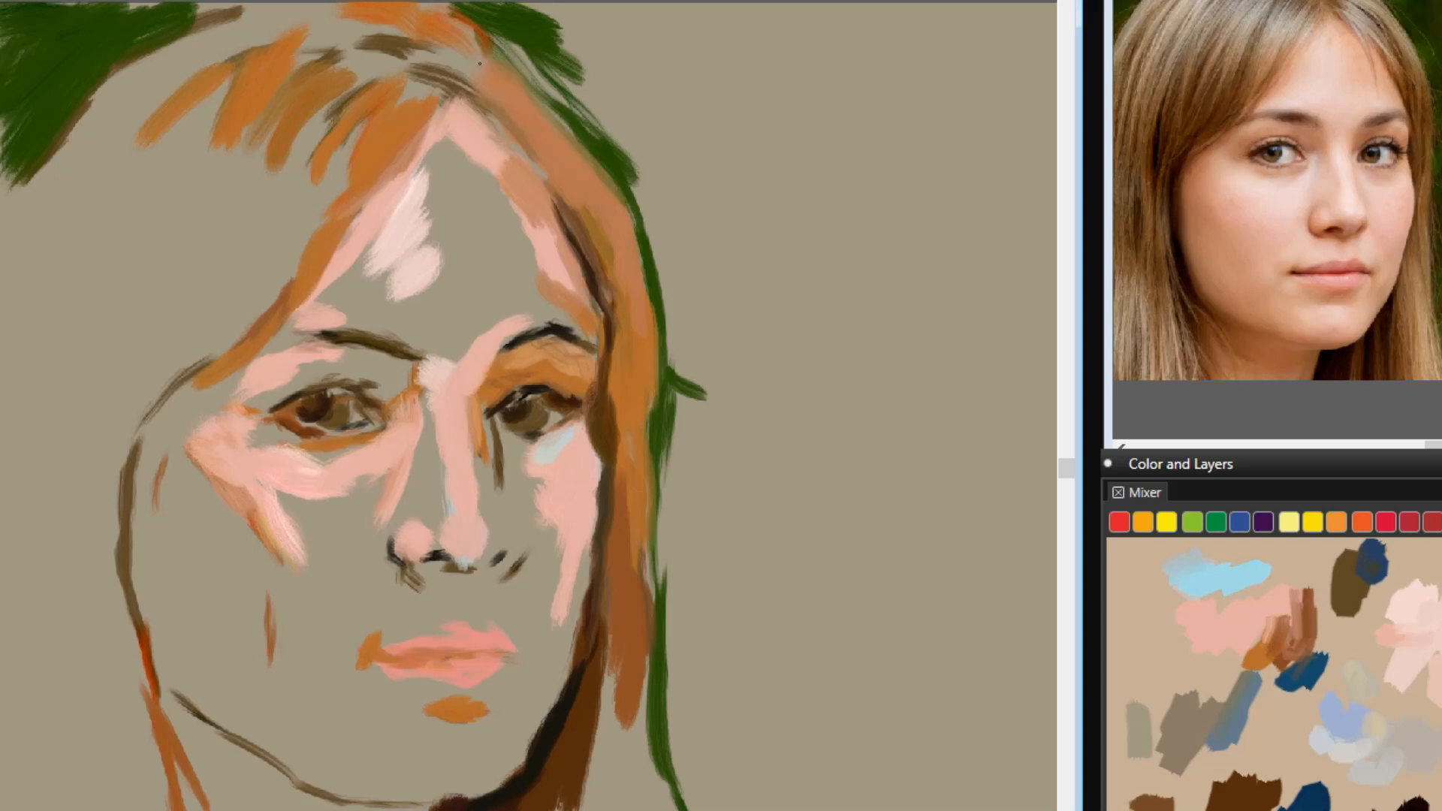
Add light blue highlights to the cheeks, nose, forehead and right eye area.
mouse_move(299, 442)
left_mouse_down()
mouse_move(262, 426)
mouse_move(281, 450)
left_mouse_up()
mouse_move(263, 483)
left_mouse_down()
mouse_move(295, 535)
mouse_move(328, 532)
left_mouse_up()
left_click_drag(398, 479, 413, 437)
mouse_move(404, 284)
left_mouse_down()
mouse_move(377, 258)
mouse_move(421, 167)
left_mouse_up()
left_click_drag(487, 154, 565, 302)
mouse_move(565, 453)
left_mouse_down()
mouse_move(519, 481)
mouse_move(485, 436)
left_mouse_up()
mouse_move(484, 435)
left_mouse_down()
mouse_move(522, 492)
mouse_move(556, 469)
left_mouse_up()
left_click_drag(496, 450, 469, 400)
mouse_move(568, 377)
left_mouse_down()
mouse_move(582, 351)
mouse_move(556, 339)
left_mouse_up()
Place light blue strokes on the chin, above the upper lip and on the lower left cheek.
left_click_drag(446, 736, 503, 721)
mouse_move(458, 638)
left_mouse_down()
mouse_move(398, 612)
mouse_move(387, 623)
left_mouse_up()
left_click_drag(241, 680, 301, 624)
mouse_move(515, 587)
left_mouse_down()
mouse_move(490, 616)
mouse_move(524, 593)
mouse_move(518, 556)
left_mouse_up()
Add light blue touches to the right cheek and forehead with the traced photo shown, and hide the photo again.
key("ctrl+t")
left_click_drag(521, 507, 552, 519)
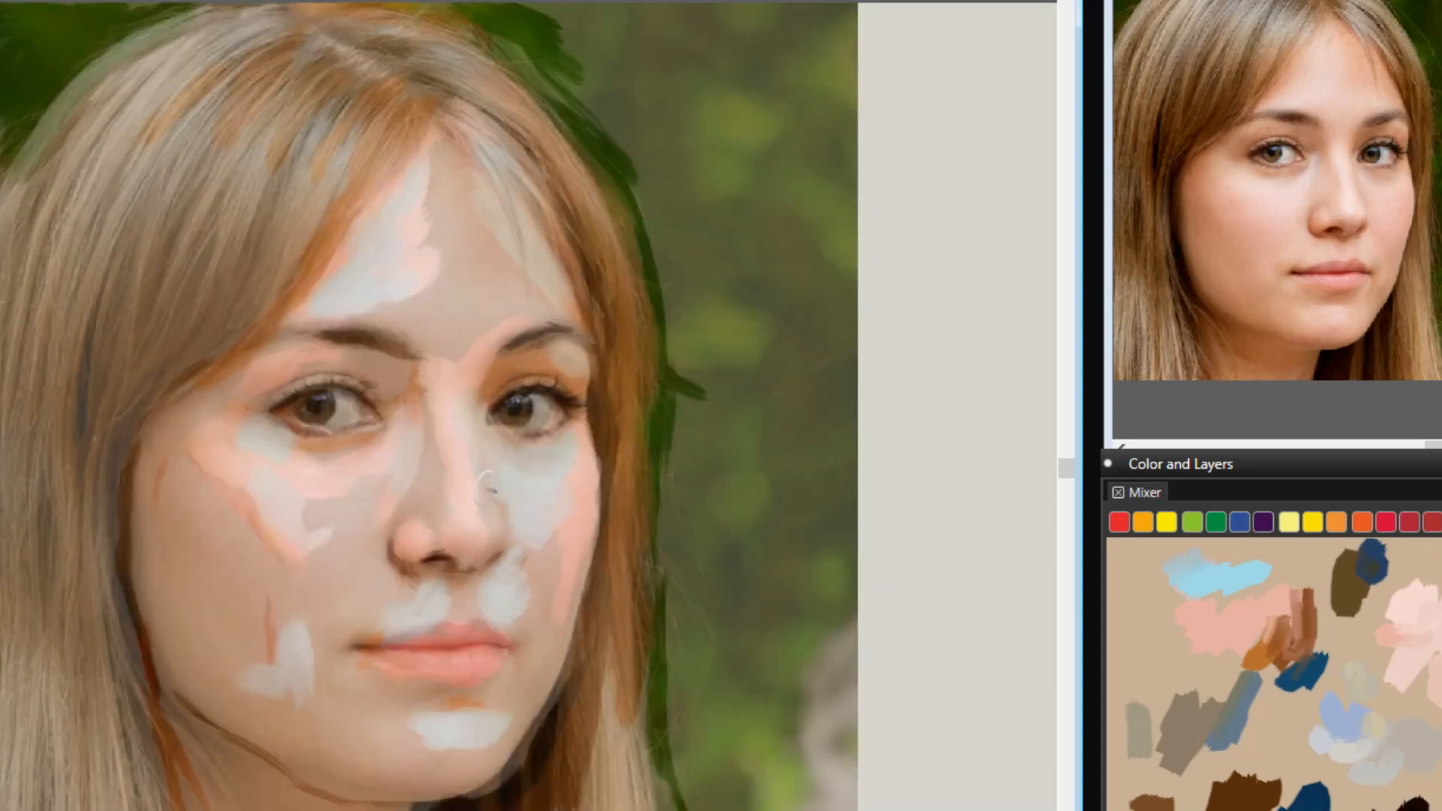
mouse_move(471, 307)
left_mouse_down()
mouse_move(503, 309)
mouse_move(474, 156)
mouse_move(416, 207)
left_mouse_up()
key("ctrl+t")
Pick pale pink from the mixed colours and fill in the forehead, right cheek and both brow areas.
left_click(1399, 661)
mouse_move(421, 230)
left_mouse_down()
mouse_move(375, 324)
mouse_move(448, 300)
left_mouse_up()
left_click_drag(443, 263, 462, 229)
left_click_drag(450, 192, 453, 143)
mouse_move(492, 488)
left_mouse_down()
mouse_move(552, 480)
mouse_move(567, 447)
left_mouse_up()
left_click_drag(575, 346, 530, 357)
left_click_drag(364, 360, 282, 350)
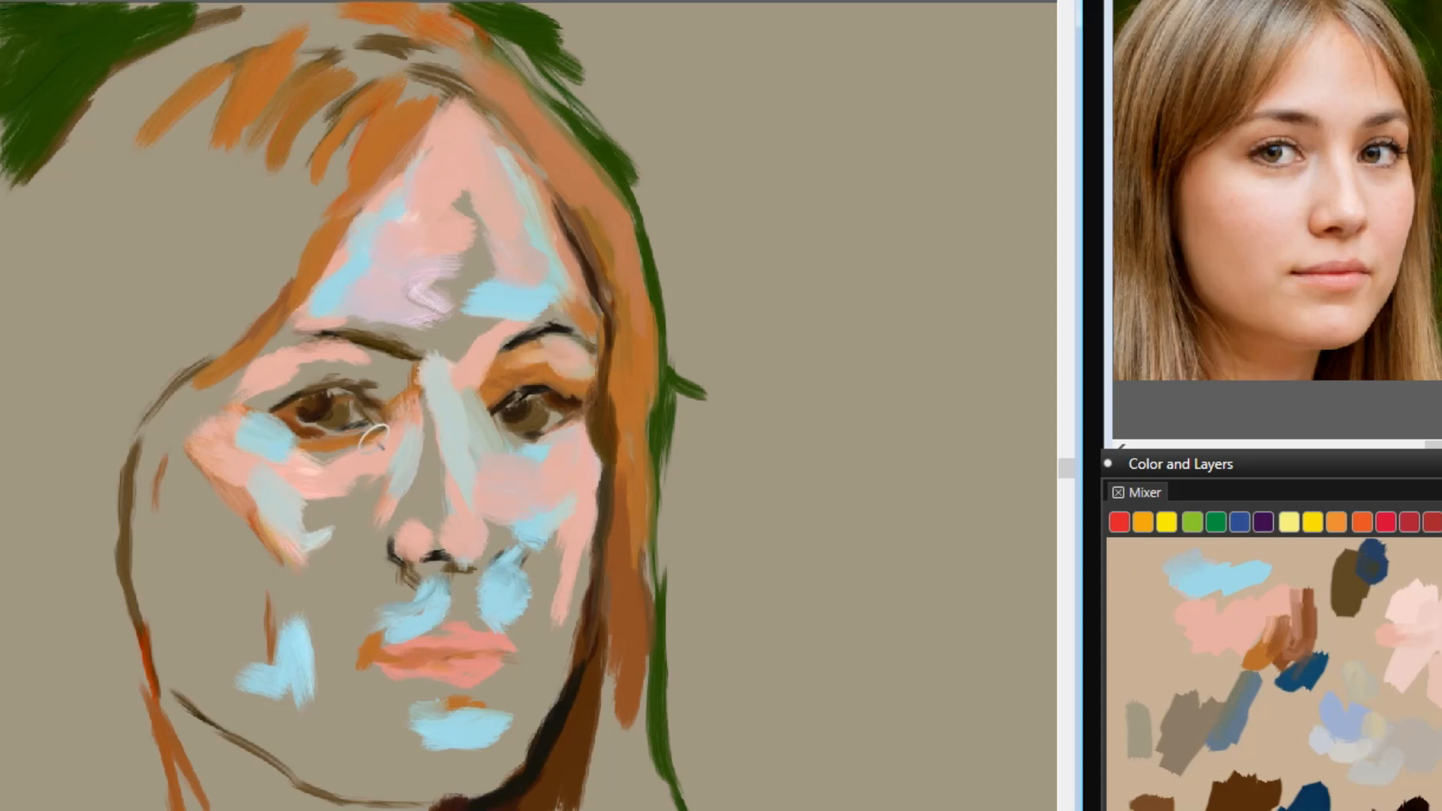
Cover the remaining bare centre of the forehead with pink and soften its blue highlights.
left_click_drag(544, 198, 553, 233)
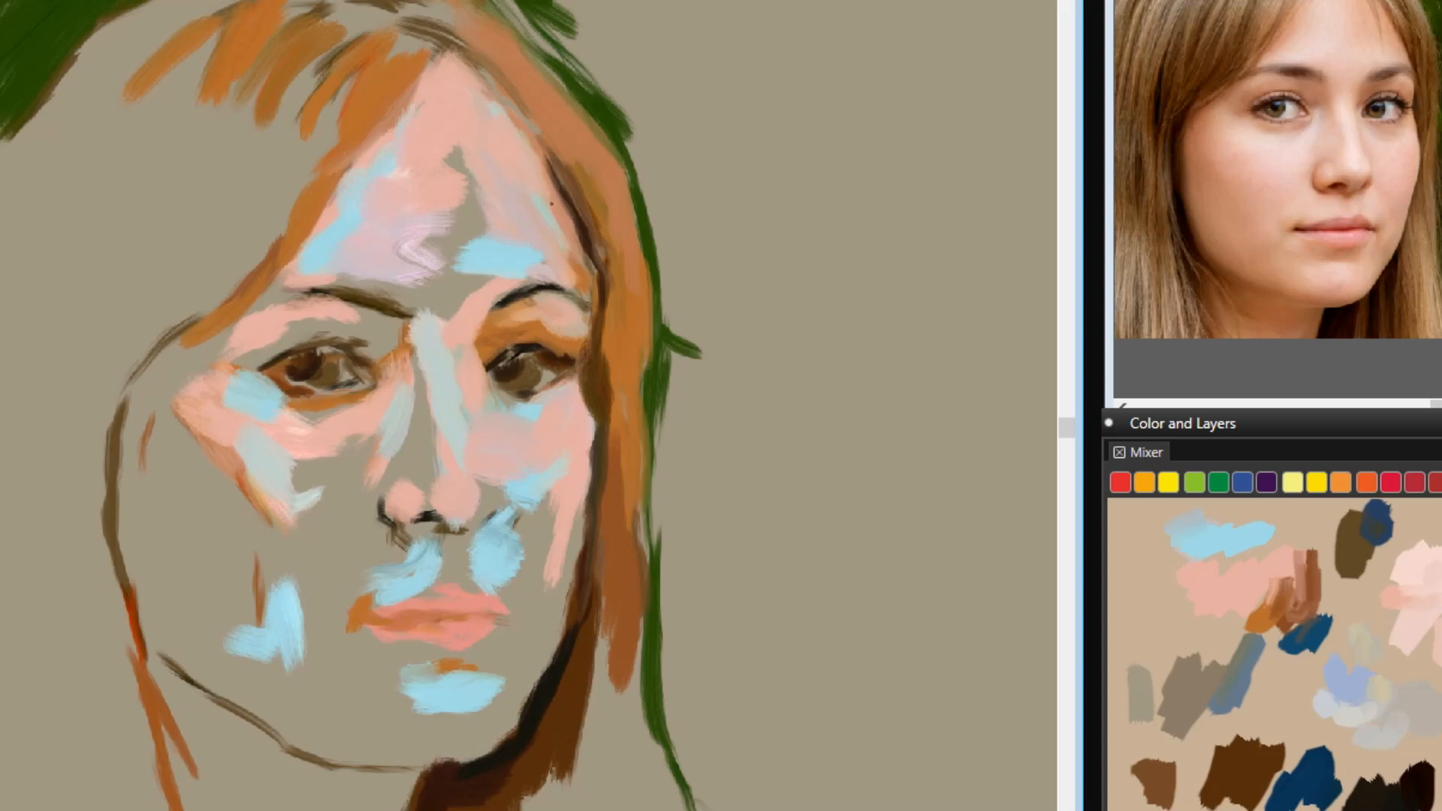
mouse_move(518, 282)
left_mouse_down()
mouse_move(462, 329)
mouse_move(484, 214)
left_mouse_up()
mouse_move(361, 278)
left_mouse_down()
mouse_move(428, 300)
mouse_move(476, 276)
left_mouse_up()
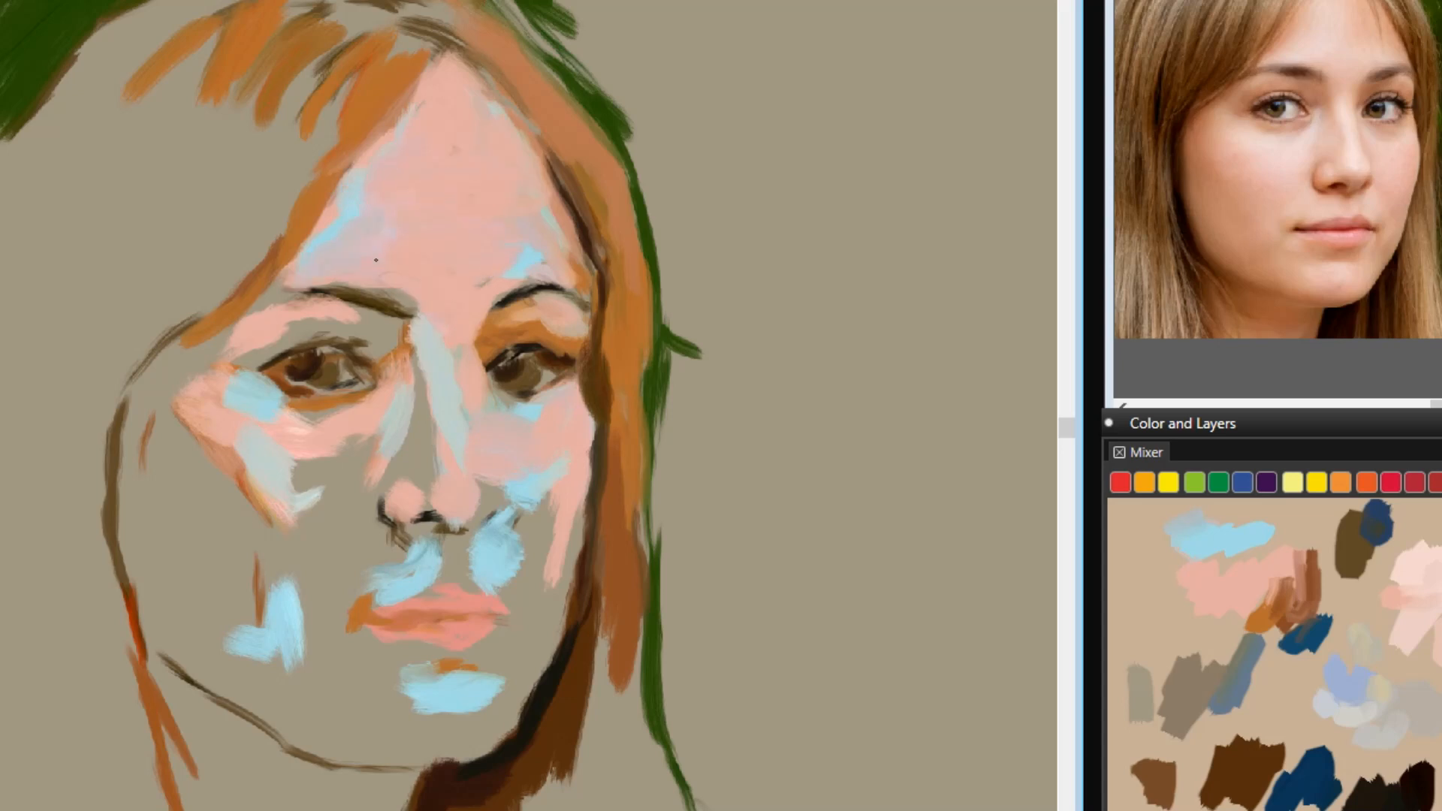
Pick orange-brown from the mixed colours and block in the left side of the hair with diagonal strands.
left_click(1275, 623)
left_click_drag(187, 89, 124, 150)
mouse_move(112, 72)
left_mouse_down()
mouse_move(3, 178)
mouse_move(3, 249)
left_mouse_up()
mouse_move(84, 126)
left_mouse_down()
mouse_move(9, 272)
mouse_move(32, 237)
left_mouse_up()
left_click_drag(141, 141, 82, 235)
mouse_move(197, 127)
left_mouse_down()
mouse_move(97, 232)
mouse_move(127, 241)
left_mouse_up()
left_click_drag(256, 165, 161, 233)
mouse_move(320, 135)
left_mouse_down()
mouse_move(285, 233)
mouse_move(217, 285)
left_mouse_up()
left_click_drag(188, 222, 57, 450)
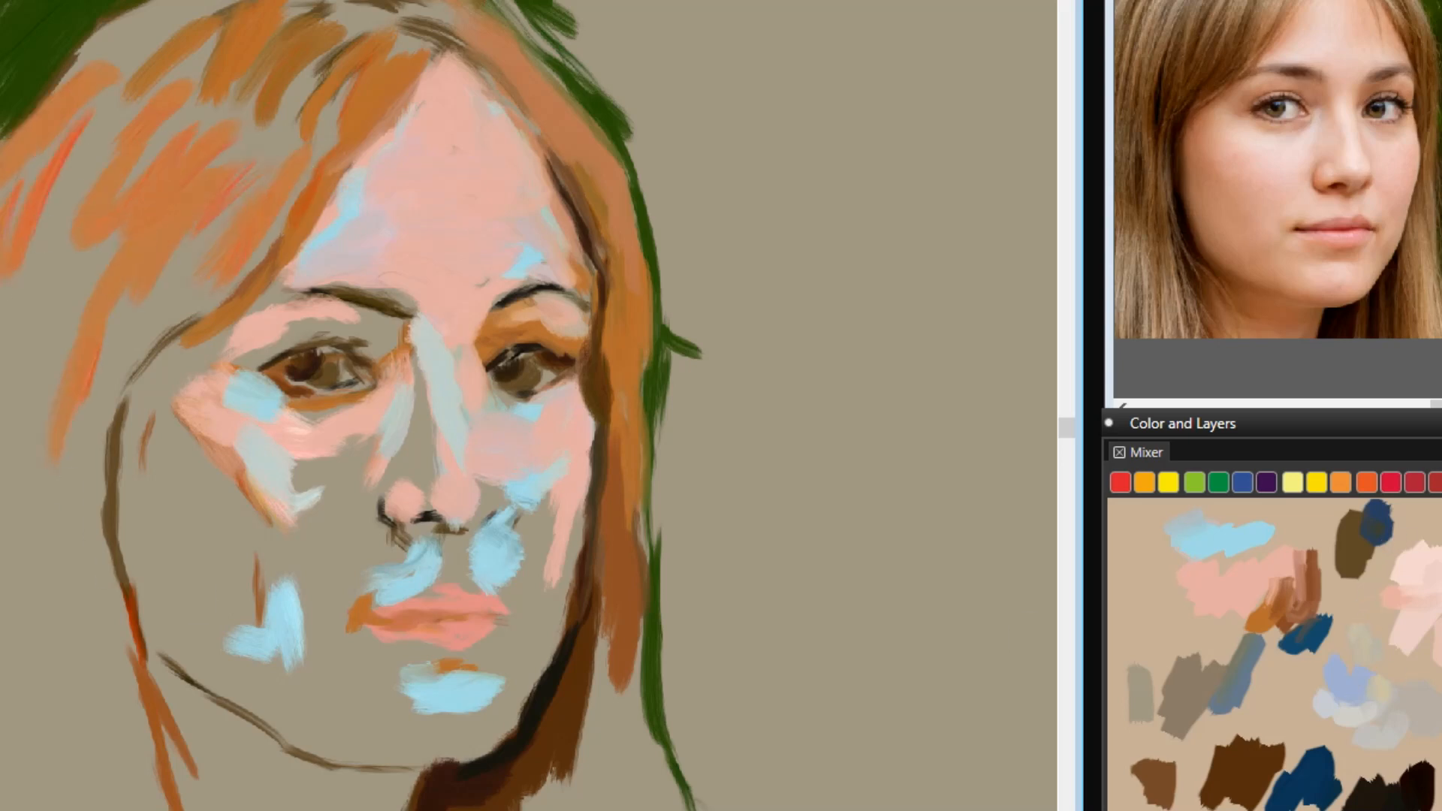
Layer blue-grey and grey-brown strokes over the orange hair on the left side.
left_click_drag(92, 241, 37, 308)
left_click_drag(113, 244, 61, 367)
left_click_drag(287, 102, 239, 165)
mouse_move(327, 64)
left_mouse_down()
mouse_move(278, 142)
mouse_move(291, 197)
mouse_move(184, 307)
left_mouse_up()
mouse_move(259, 192)
left_mouse_down()
mouse_move(214, 285)
mouse_move(151, 299)
left_mouse_up()
left_click_drag(181, 242, 134, 322)
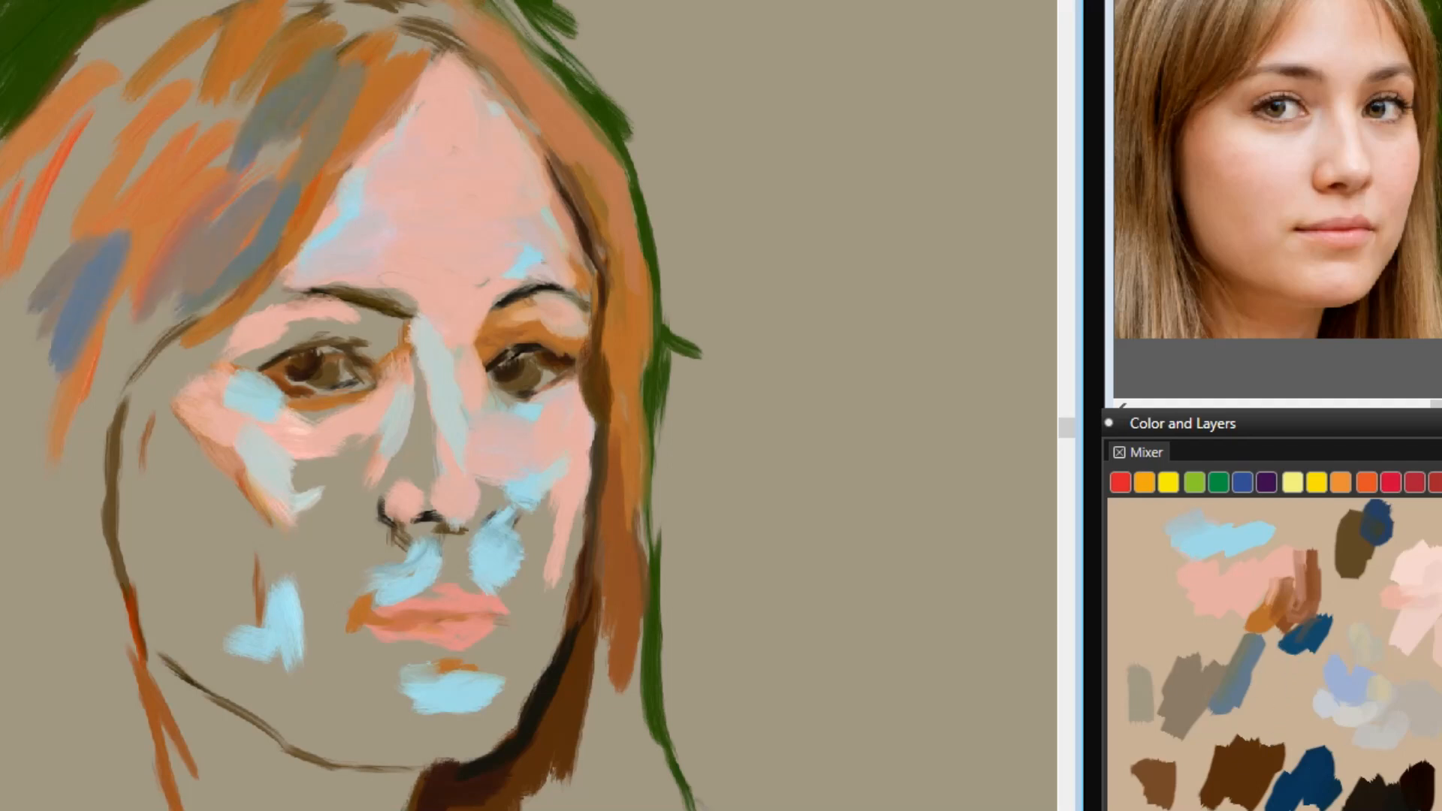
left_click_drag(177, 126, 79, 214)
left_click_drag(197, 141, 105, 224)
left_click_drag(241, 117, 194, 190)
Paint blue-grey strands from the parting down the right side of the hair to its lower ends.
mouse_move(420, 6)
left_mouse_down()
mouse_move(541, 124)
mouse_move(604, 296)
mouse_move(616, 432)
left_mouse_up()
left_click_drag(634, 515, 625, 752)
mouse_move(634, 628)
left_mouse_down()
mouse_move(654, 804)
mouse_move(589, 808)
left_mouse_up()
left_click_drag(591, 631, 593, 807)
Add blue strands to the lower left hair and reinforce the left face contour in dark brown.
left_click_drag(73, 539, 137, 808)
left_click_drag(10, 549, 37, 757)
left_click_drag(124, 451, 173, 664)
left_click_drag(127, 396, 164, 335)
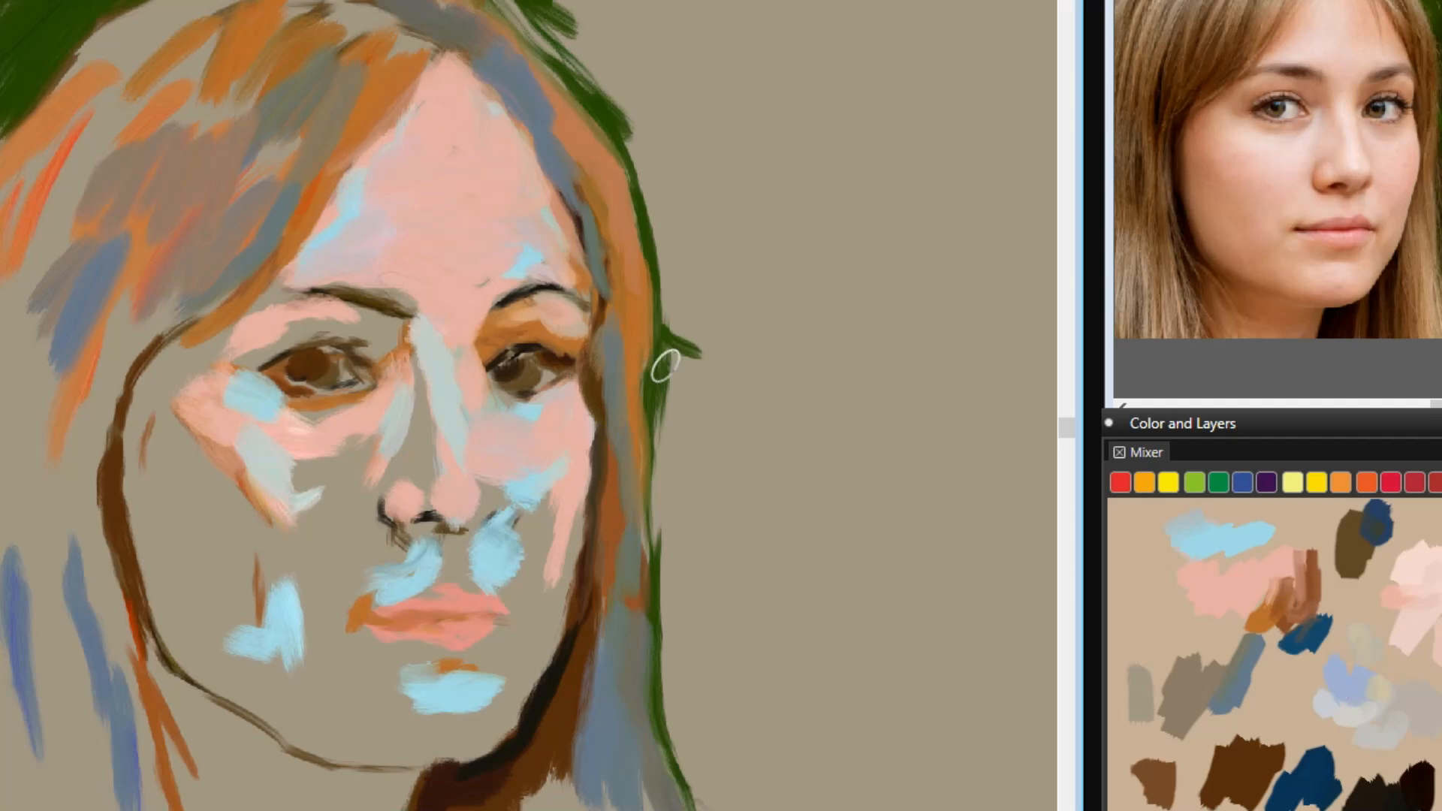
Shade the left eyelid and cheek in rose-brown, and the left jaw edge, neck and irises in dark blue.
left_click_drag(259, 359, 369, 326)
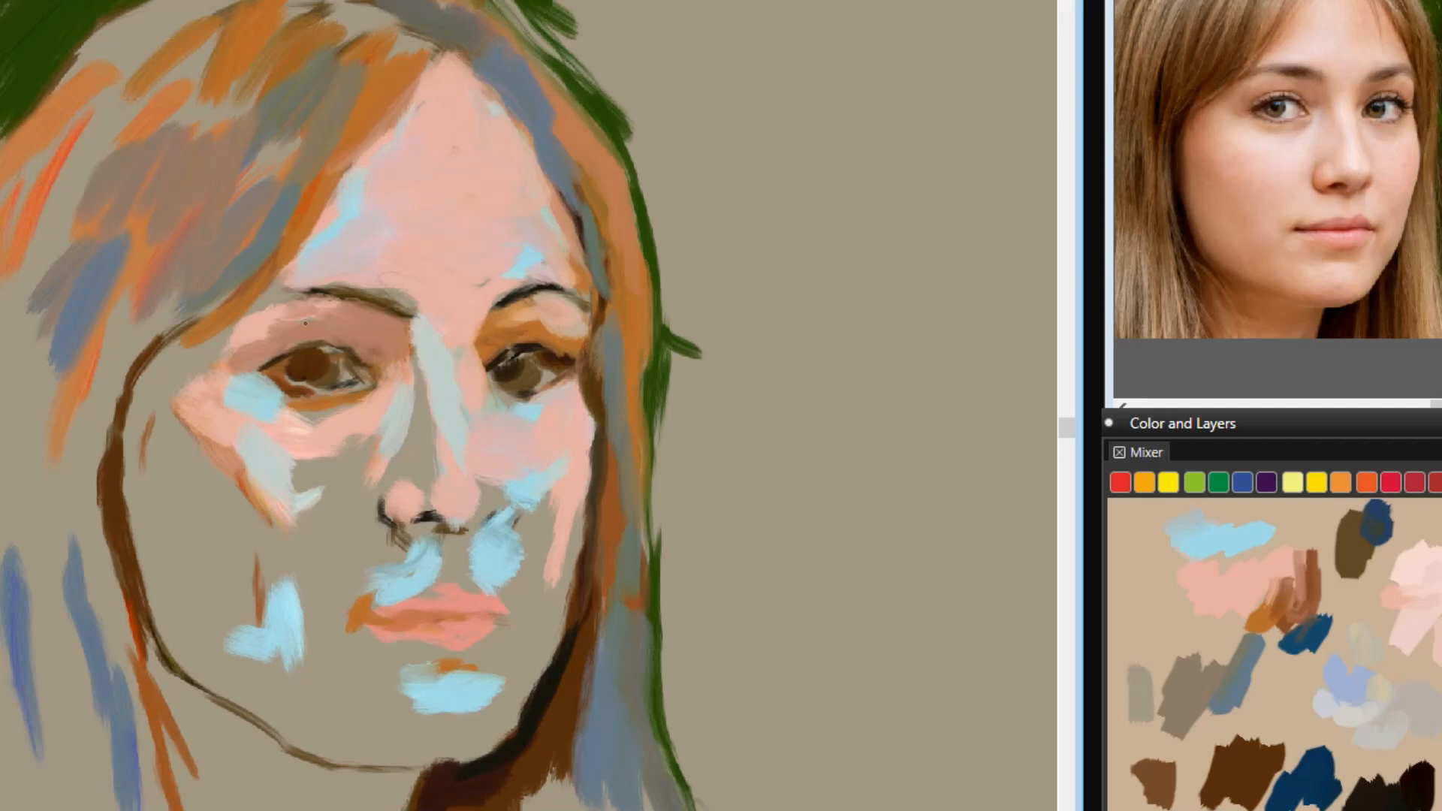
mouse_move(152, 437)
left_mouse_down()
mouse_move(179, 484)
mouse_move(214, 507)
left_mouse_up()
left_click_drag(129, 449, 171, 646)
left_click_drag(473, 804, 500, 770)
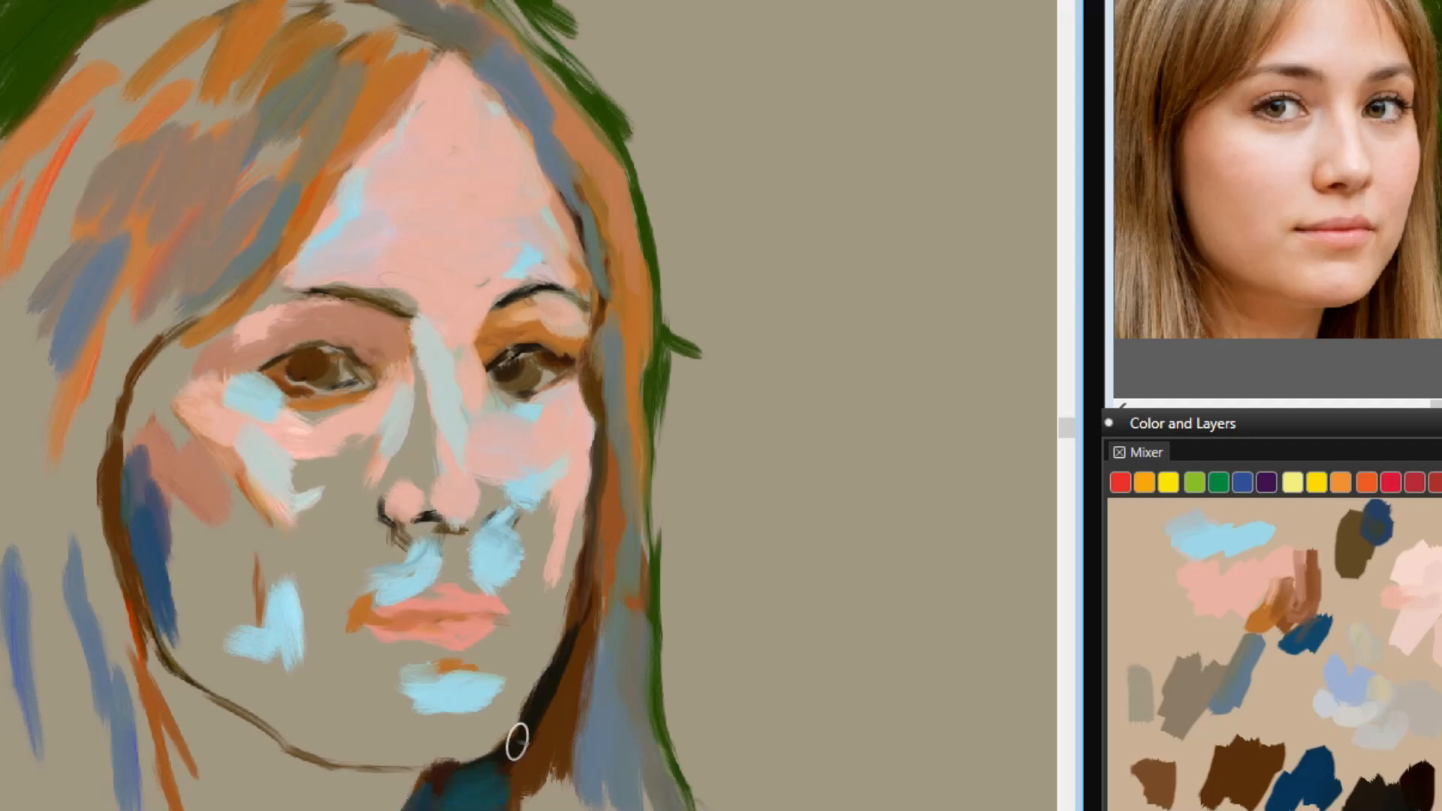
left_click_drag(300, 358, 322, 379)
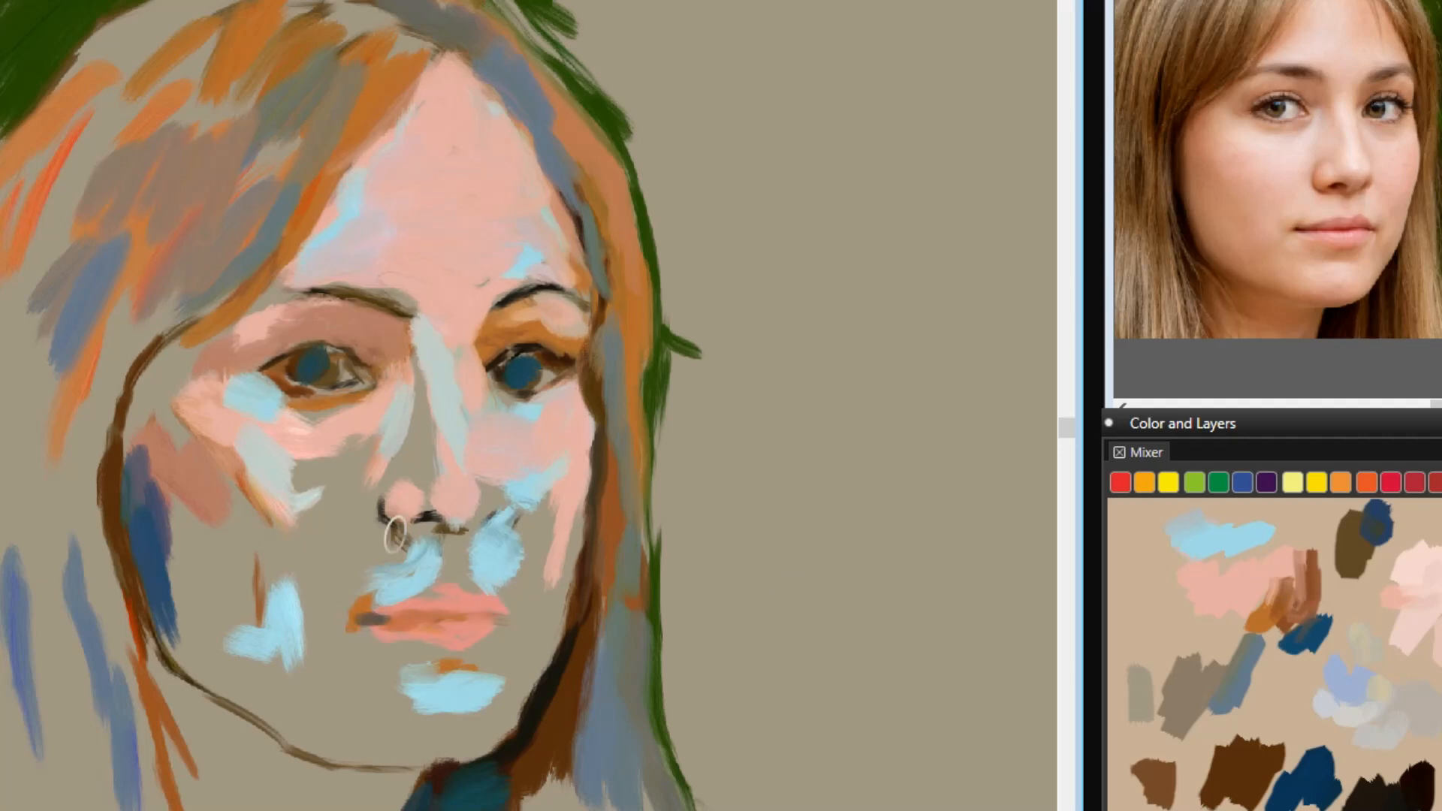
Add light blue strokes beside the left mouth corner and inner cheek, and cover the nose bridge in pink.
left_click_drag(356, 641, 345, 583)
left_click_drag(332, 487, 386, 404)
left_click_drag(405, 355, 425, 465)
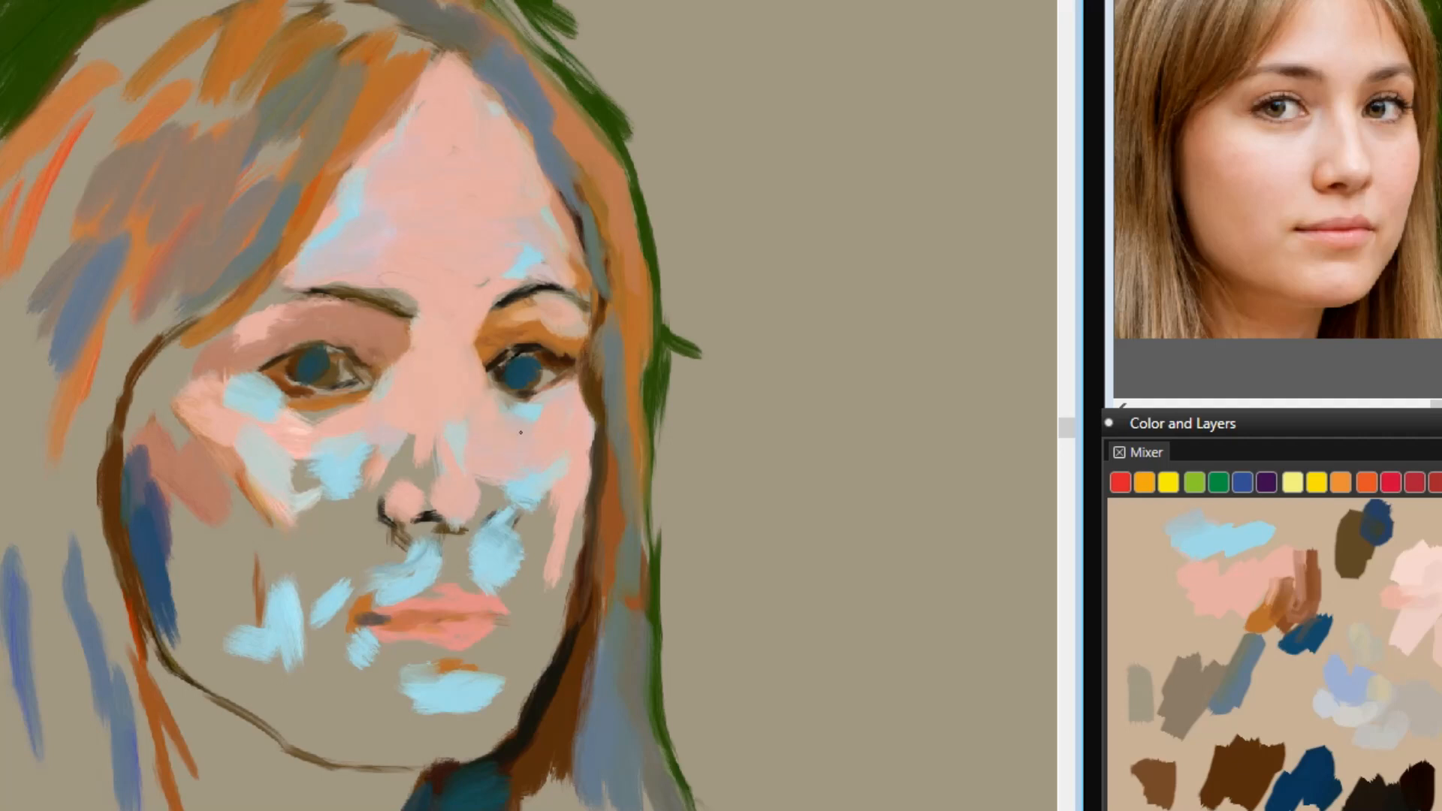
Brighten the right cheek and forehead with pale peach strokes.
mouse_move(567, 533)
left_mouse_down()
mouse_move(546, 593)
mouse_move(511, 426)
left_mouse_up()
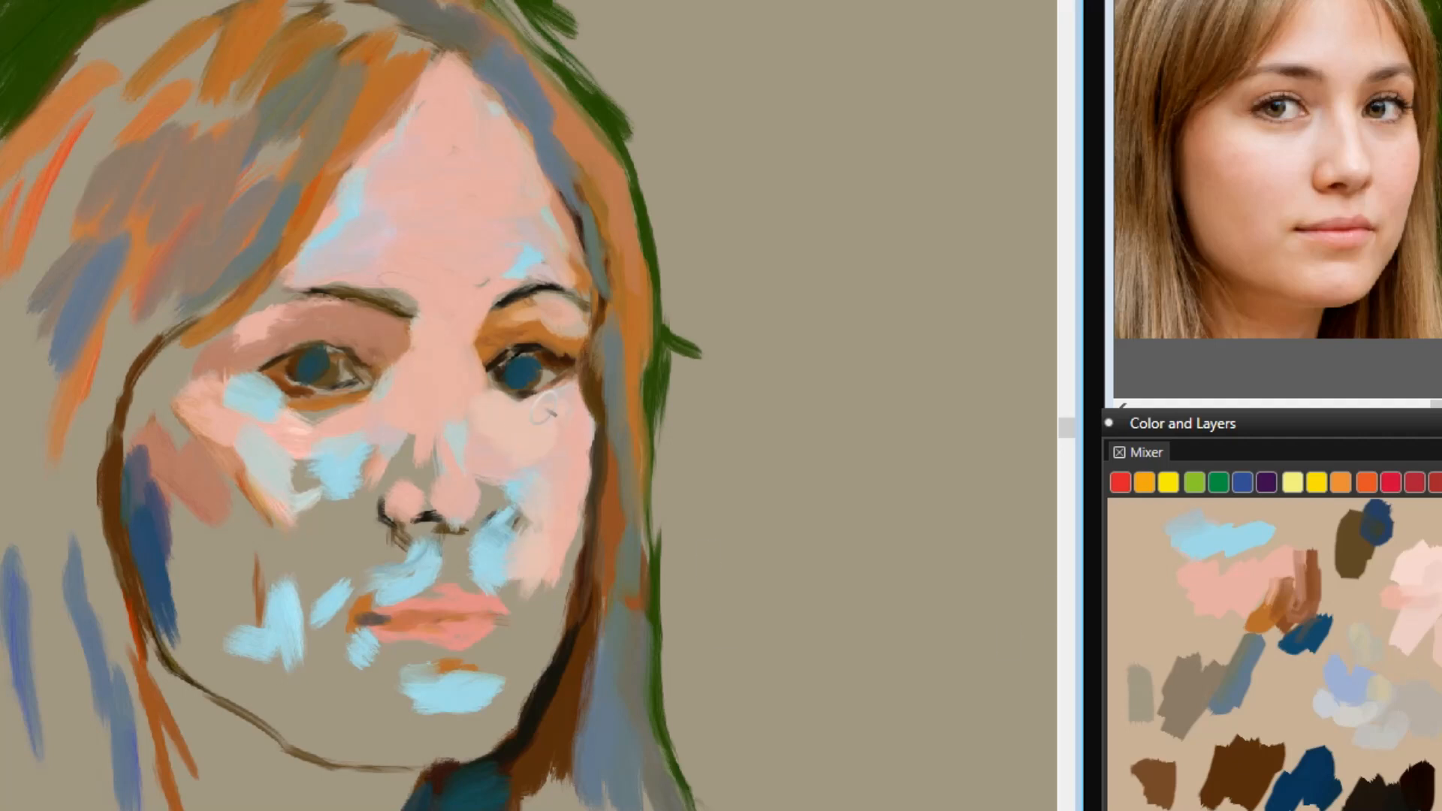
mouse_move(392, 254)
left_mouse_down()
mouse_move(395, 188)
mouse_move(451, 131)
mouse_move(406, 222)
mouse_move(456, 257)
left_mouse_up()
left_click_drag(562, 281, 522, 229)
Shade both sides of the nose and the nostrils in muted brown.
left_click_drag(475, 420, 464, 460)
mouse_move(410, 384)
left_mouse_down()
mouse_move(371, 436)
mouse_move(330, 412)
mouse_move(340, 500)
mouse_move(434, 482)
left_mouse_up()
left_click_drag(413, 389, 398, 467)
left_click_drag(418, 334, 397, 390)
mouse_move(382, 481)
left_mouse_down()
mouse_move(362, 524)
mouse_move(491, 510)
mouse_move(492, 488)
left_mouse_up()
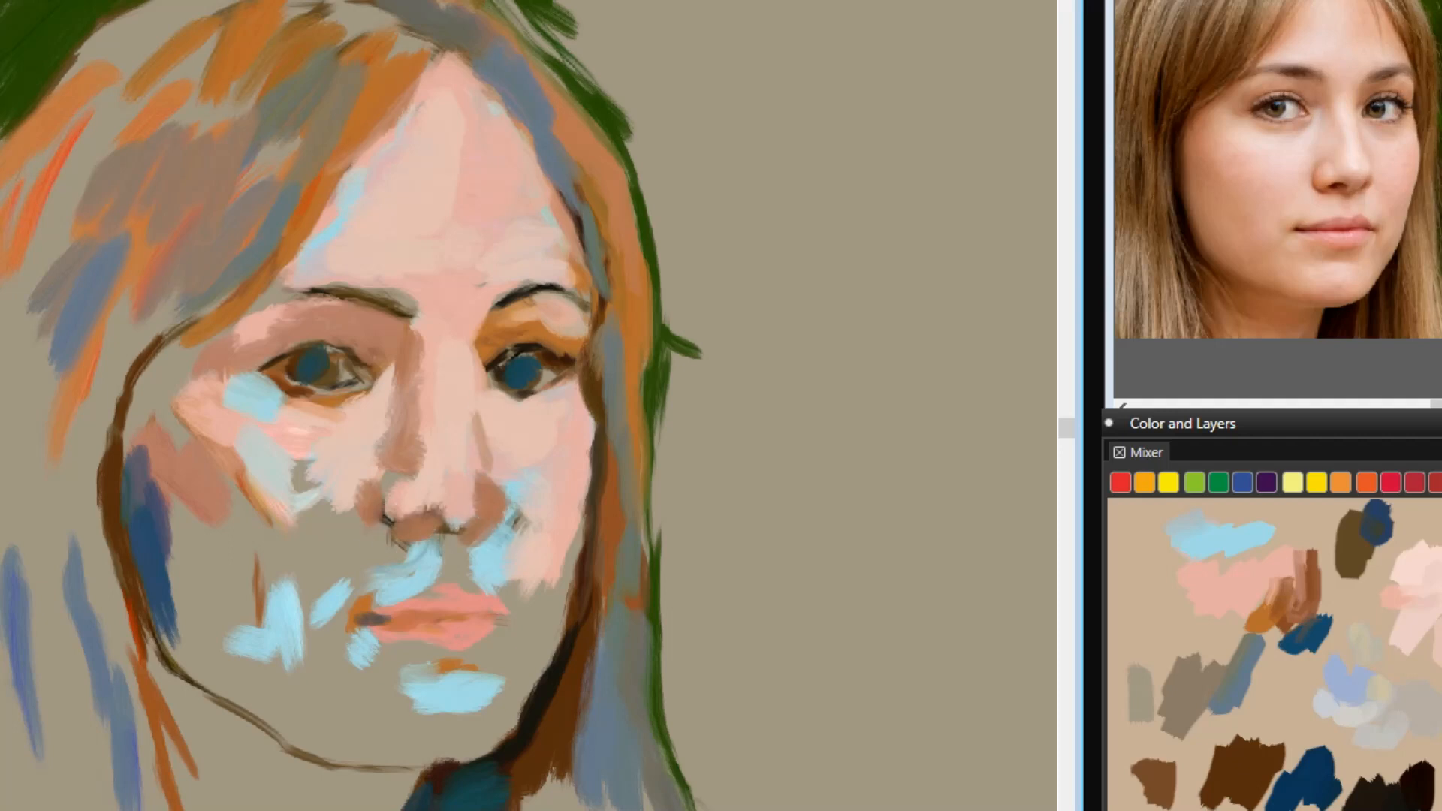
Tone down the right eye socket and paint reddish brown over the hair on both sides.
left_click_drag(530, 406, 565, 398)
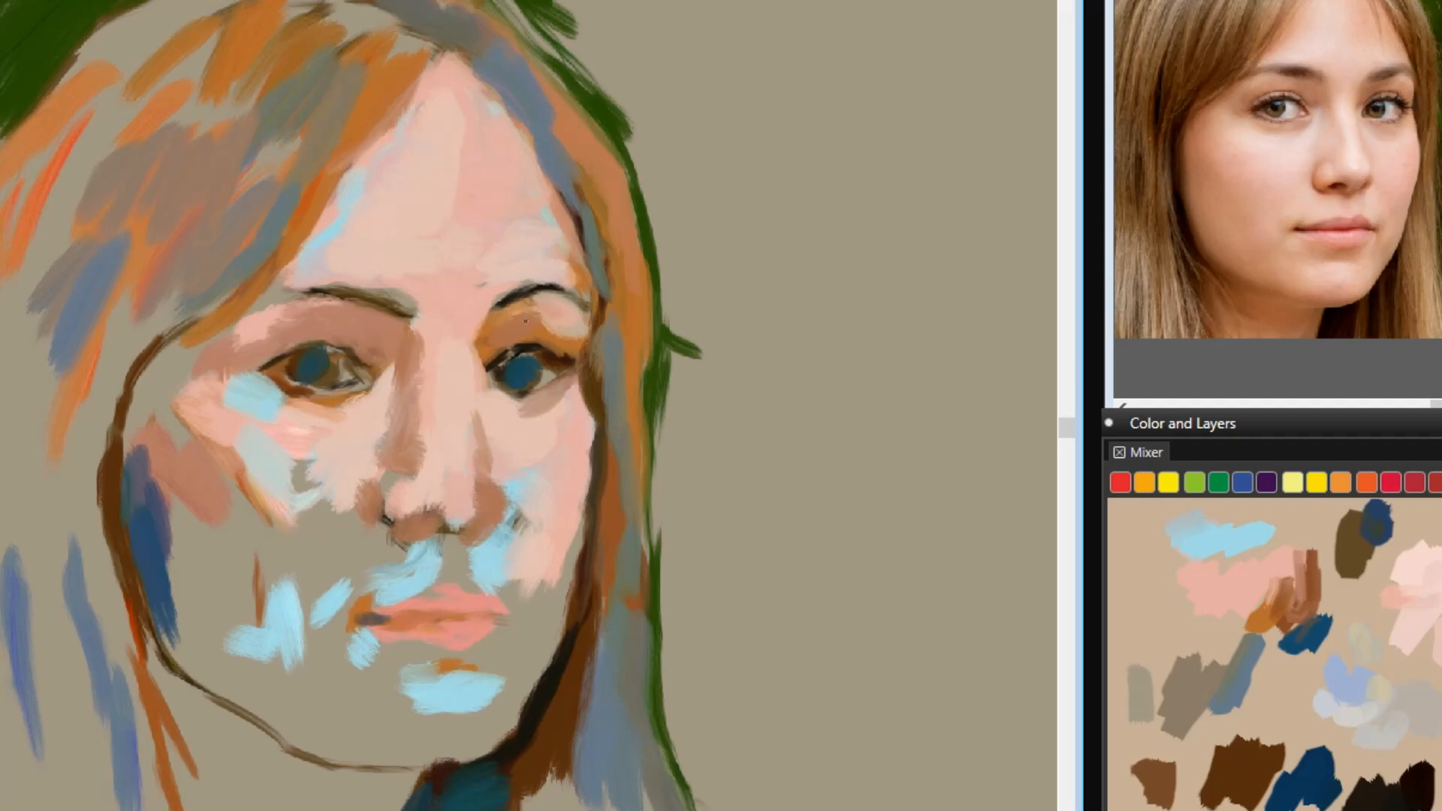
left_click_drag(595, 227, 572, 149)
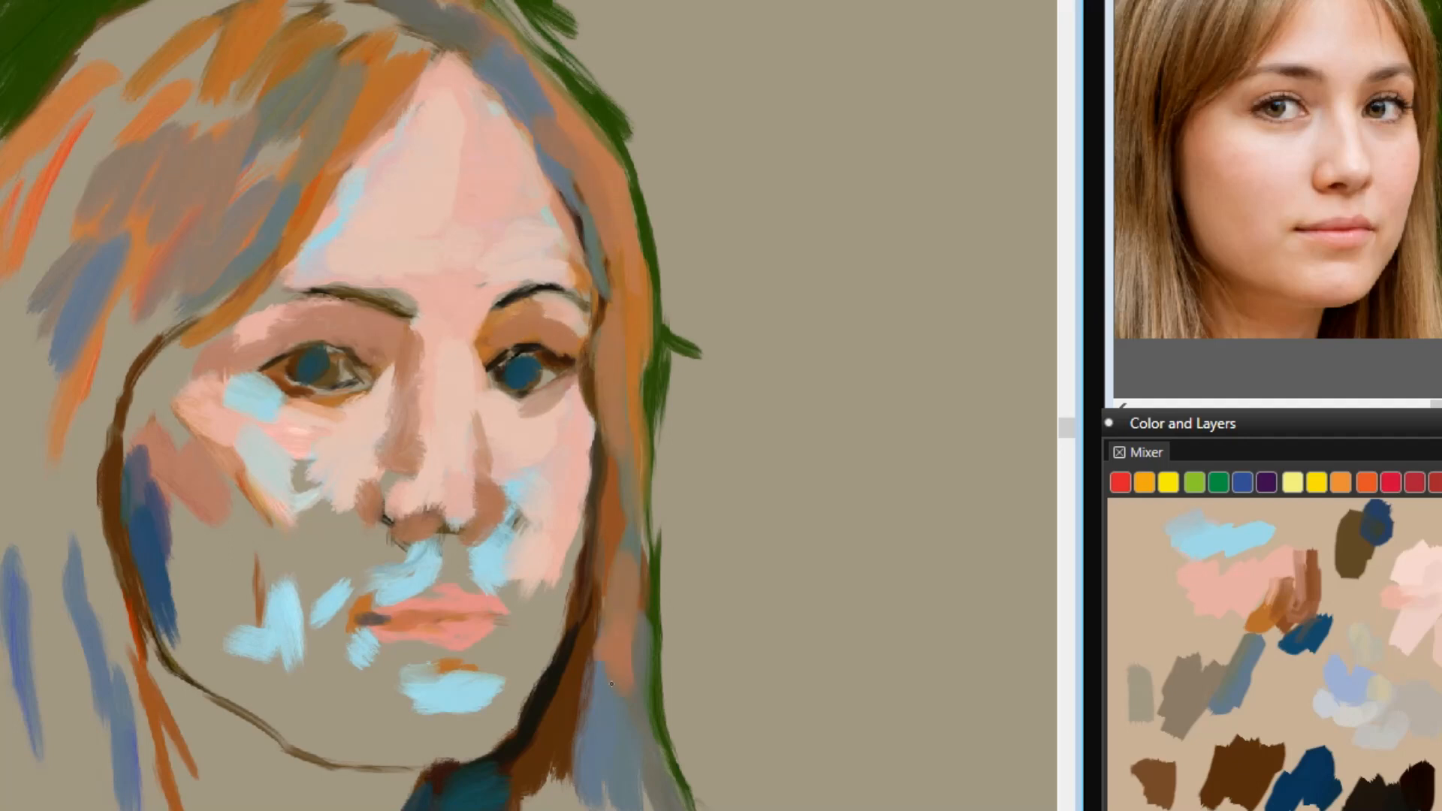
mouse_move(55, 452)
left_mouse_down()
mouse_move(174, 305)
mouse_move(82, 432)
mouse_move(54, 263)
mouse_move(109, 60)
mouse_move(181, 4)
mouse_move(199, 105)
left_mouse_up()
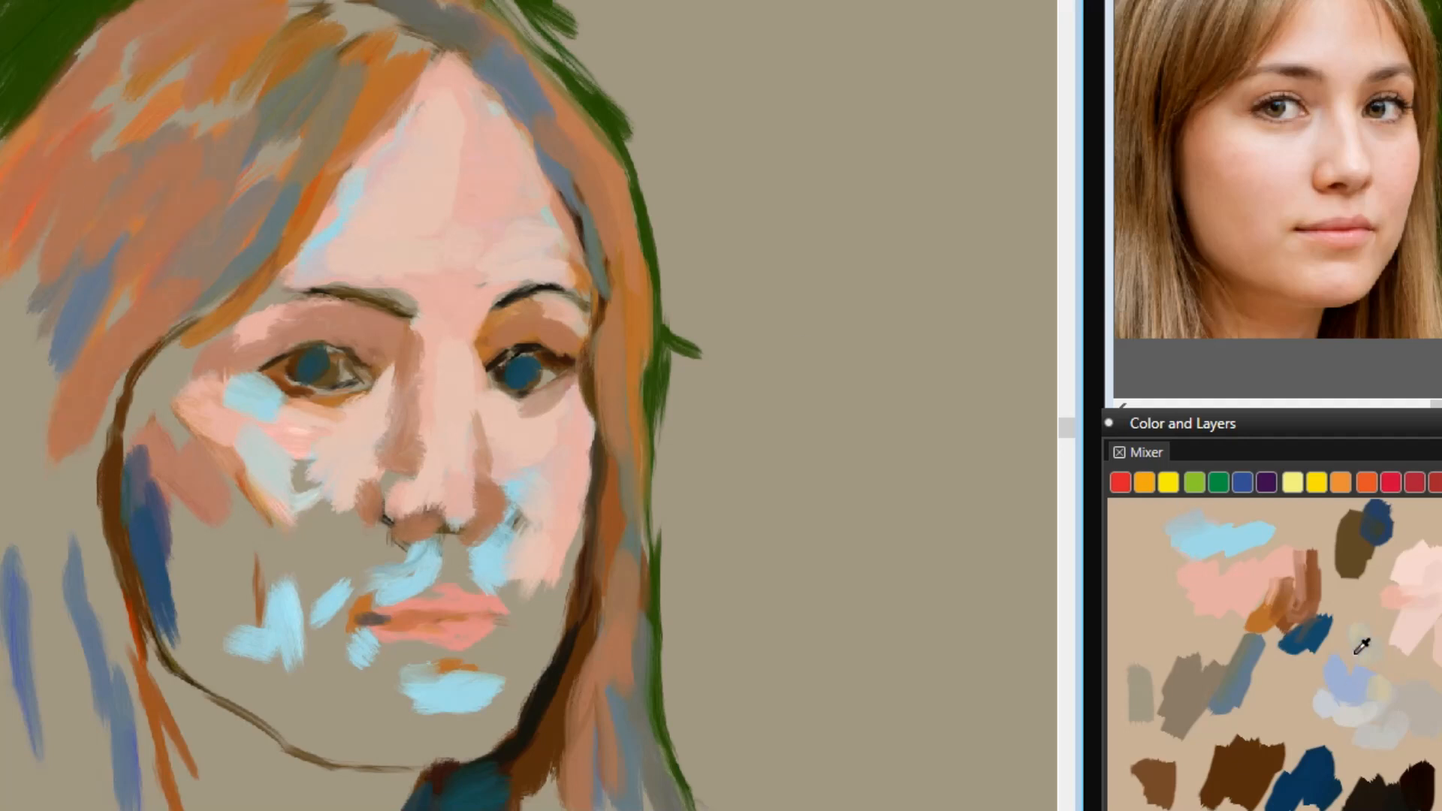
Paint pale olive strands over the crown and down the left side of the hair.
mouse_move(201, 29)
left_mouse_down()
mouse_move(316, 15)
mouse_move(398, 45)
mouse_move(323, 10)
left_mouse_up()
mouse_move(100, 60)
left_mouse_down()
mouse_move(165, 150)
mouse_move(277, 180)
mouse_move(368, 72)
mouse_move(385, 103)
mouse_move(284, 210)
left_mouse_up()
mouse_move(305, 120)
left_mouse_down()
mouse_move(351, 50)
mouse_move(180, 45)
mouse_move(105, 60)
mouse_move(49, 112)
left_mouse_up()
mouse_move(242, 42)
left_mouse_down()
mouse_move(191, 139)
mouse_move(27, 210)
mouse_move(42, 261)
mouse_move(36, 374)
left_mouse_up()
left_click_drag(74, 278, 40, 526)
left_click_drag(99, 241, 69, 454)
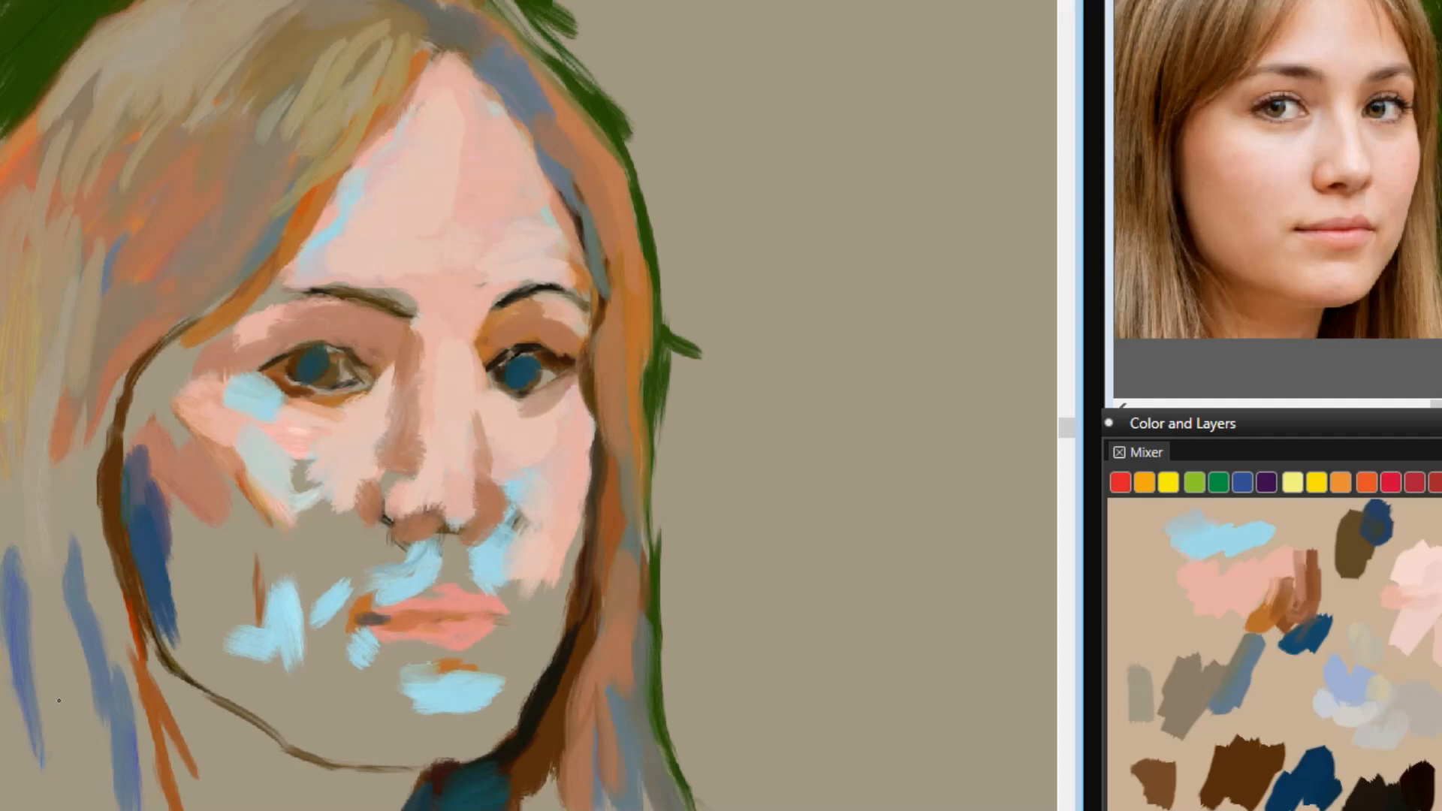
Fill the lower left hair with grey-brown strands over the blue strokes.
left_click_drag(21, 640, 42, 761)
left_click_drag(51, 680, 66, 743)
left_click_drag(24, 568, 9, 690)
left_click_drag(90, 616, 42, 739)
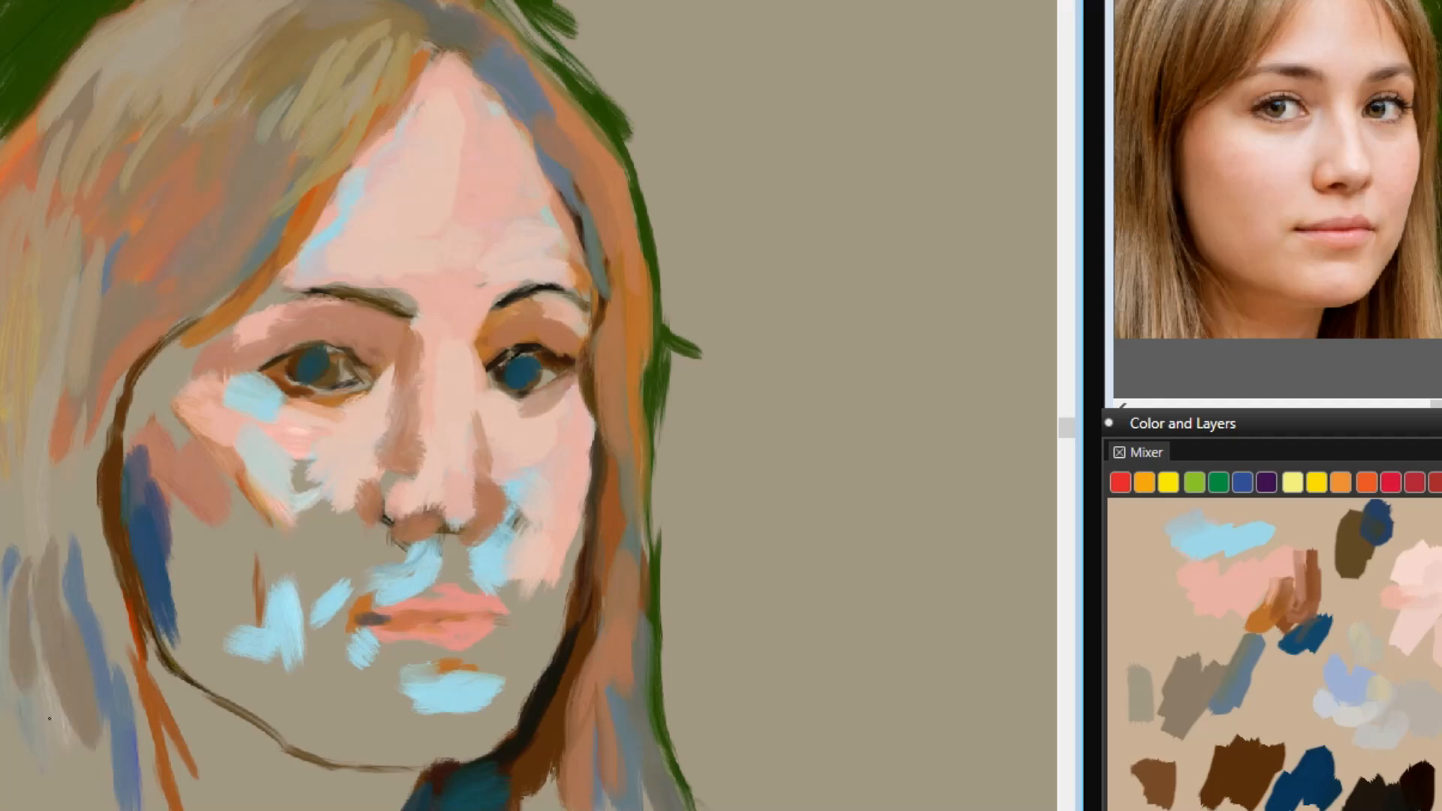
left_click_drag(64, 451, 22, 722)
left_click_drag(117, 379, 75, 563)
left_click_drag(105, 458, 113, 680)
left_click_drag(45, 398, 32, 511)
left_click_drag(29, 424, 9, 571)
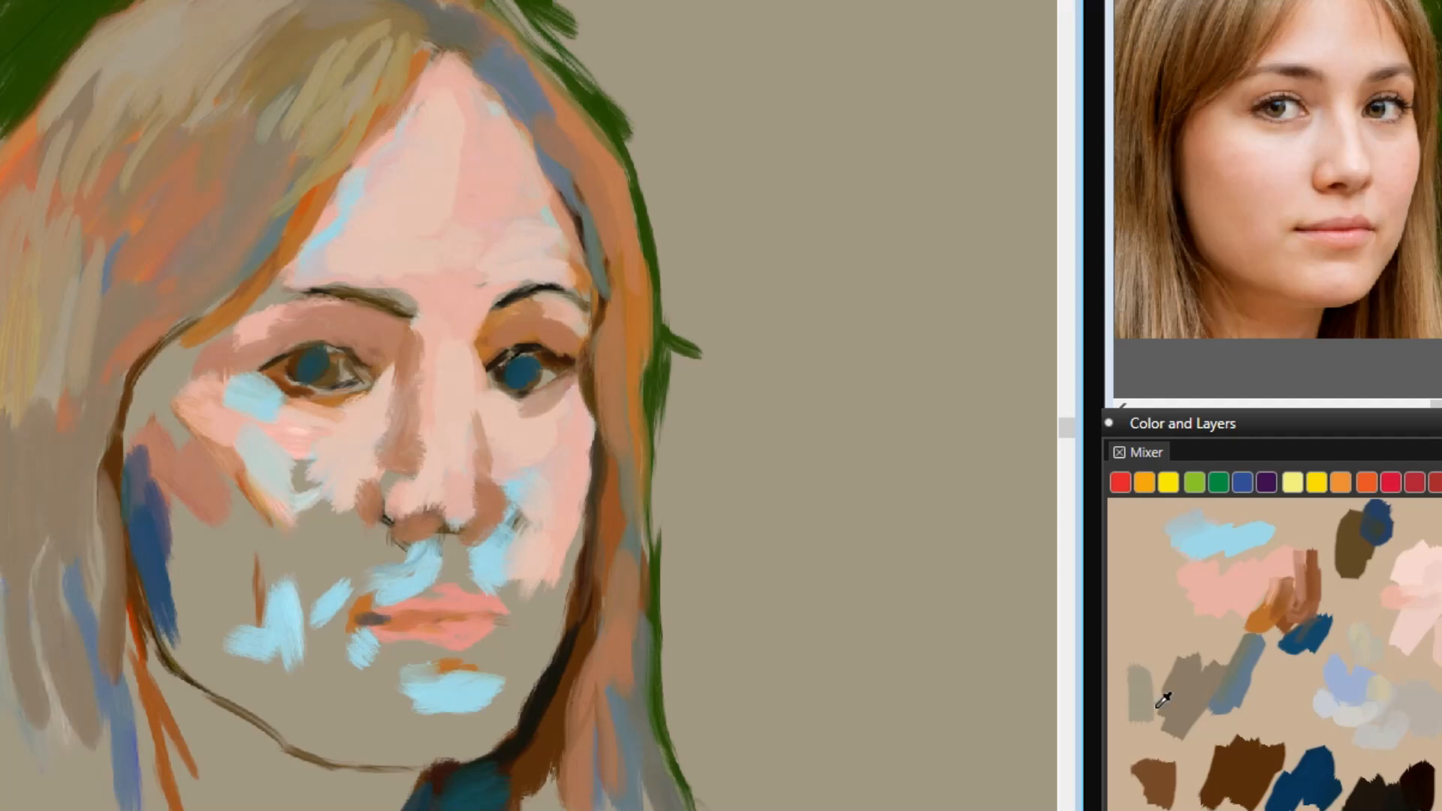
Add darker brown strands through the left side of the hair and along the hairline at the temple.
left_click_drag(15, 361, 30, 571)
left_click_drag(83, 285, 30, 466)
left_click_drag(127, 218, 75, 360)
left_click_drag(143, 188, 105, 369)
left_click_drag(188, 195, 135, 301)
left_click_drag(218, 173, 127, 300)
mouse_move(300, 105)
left_mouse_down()
mouse_move(181, 271)
mouse_move(225, 240)
left_mouse_up()
left_click_drag(308, 169, 180, 323)
left_click_drag(285, 225, 158, 334)
left_click_drag(282, 199, 188, 308)
mouse_move(207, 161)
left_mouse_down()
mouse_move(128, 360)
mouse_move(132, 229)
left_mouse_up()
left_click_drag(113, 169, 68, 270)
left_click_drag(79, 105, 2, 333)
Paint brown strands sweeping from the parting across the upper left hair.
mouse_move(406, 34)
left_mouse_down()
mouse_move(315, 6)
mouse_move(248, 56)
left_mouse_up()
left_click_drag(379, 19, 263, 91)
left_click_drag(417, 45, 311, 195)
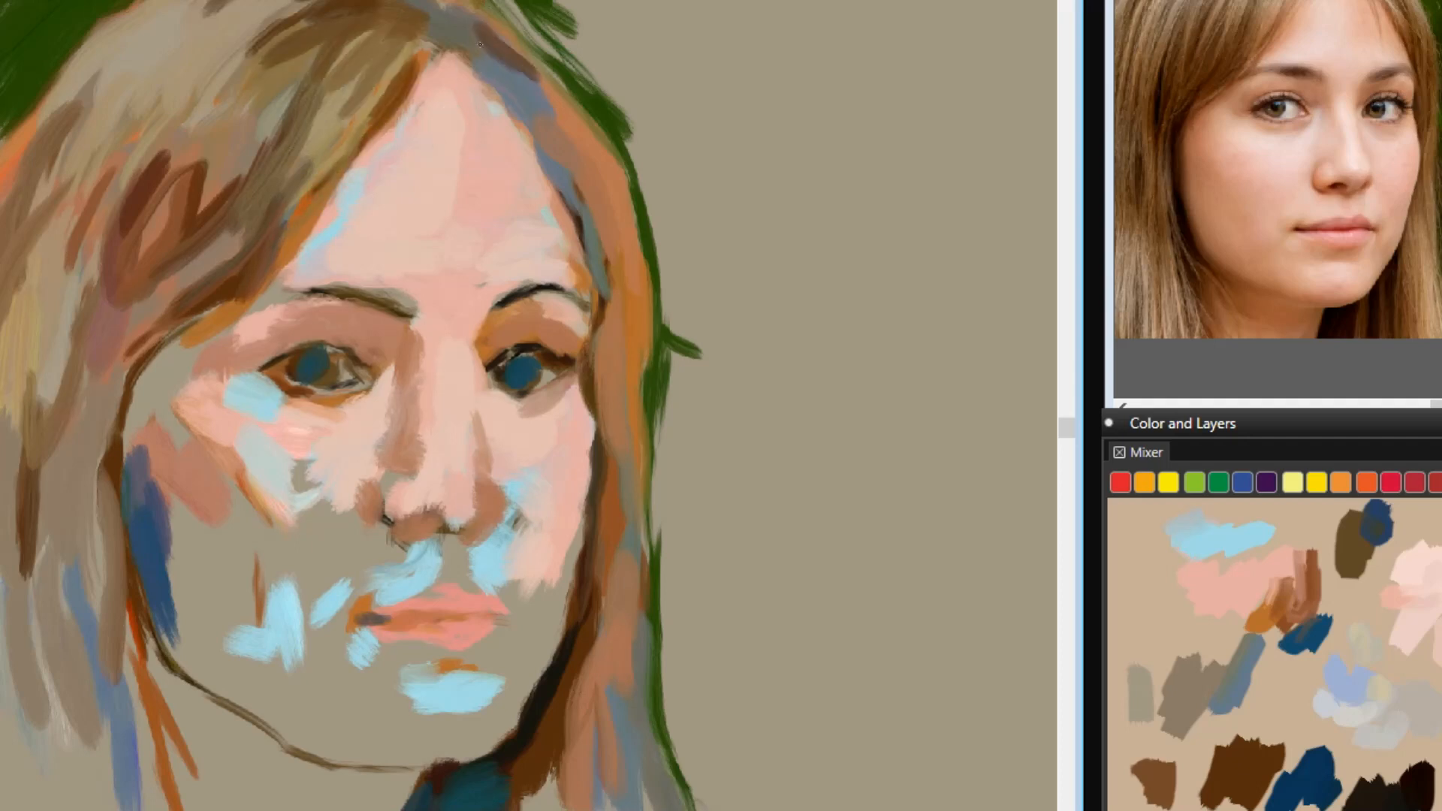
Deepen the right side of the hair with brown strands from the parting to eye level.
left_click_drag(479, 43, 593, 199)
mouse_move(526, 113)
left_mouse_down()
mouse_move(594, 209)
mouse_move(605, 289)
left_mouse_up()
left_click_drag(612, 188, 627, 353)
left_click_drag(619, 158, 627, 239)
Pick blue-grey from the mixed colours and paint it along the outer right edge of the hair.
left_click(1247, 687)
left_click_drag(628, 172, 652, 428)
left_click_drag(648, 492, 643, 544)
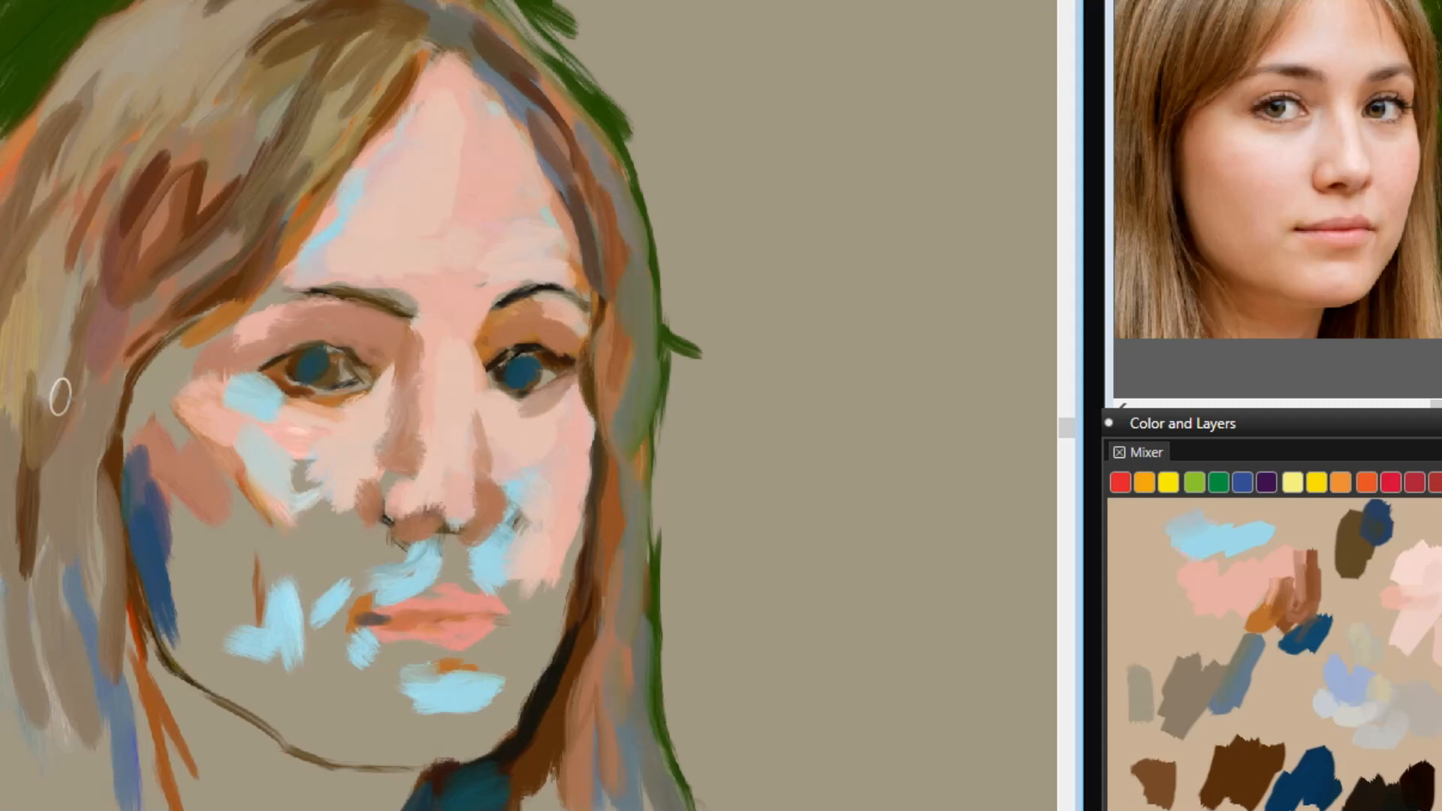
Work greyish strands into the outer left hair and near the crown.
left_click_drag(60, 396, 26, 272)
left_click_drag(38, 374, 8, 239)
left_click_drag(56, 788, 28, 665)
left_click_drag(4, 700, 2, 644)
left_click_drag(19, 415, 17, 362)
left_click_drag(268, 72, 228, 157)
left_click_drag(302, 14, 241, 61)
left_click_drag(231, 21, 199, 96)
Fill the left cheek with pale pink and shade the left temple and side of the face in rose-brown.
left_click_drag(306, 443, 296, 487)
left_click_drag(242, 436, 290, 413)
mouse_move(293, 489)
left_mouse_down()
mouse_move(325, 475)
mouse_move(334, 426)
left_mouse_up()
mouse_move(231, 379)
left_mouse_down()
mouse_move(206, 417)
mouse_move(189, 362)
mouse_move(297, 289)
left_mouse_up()
left_click_drag(154, 382, 114, 472)
left_click_drag(174, 430, 159, 486)
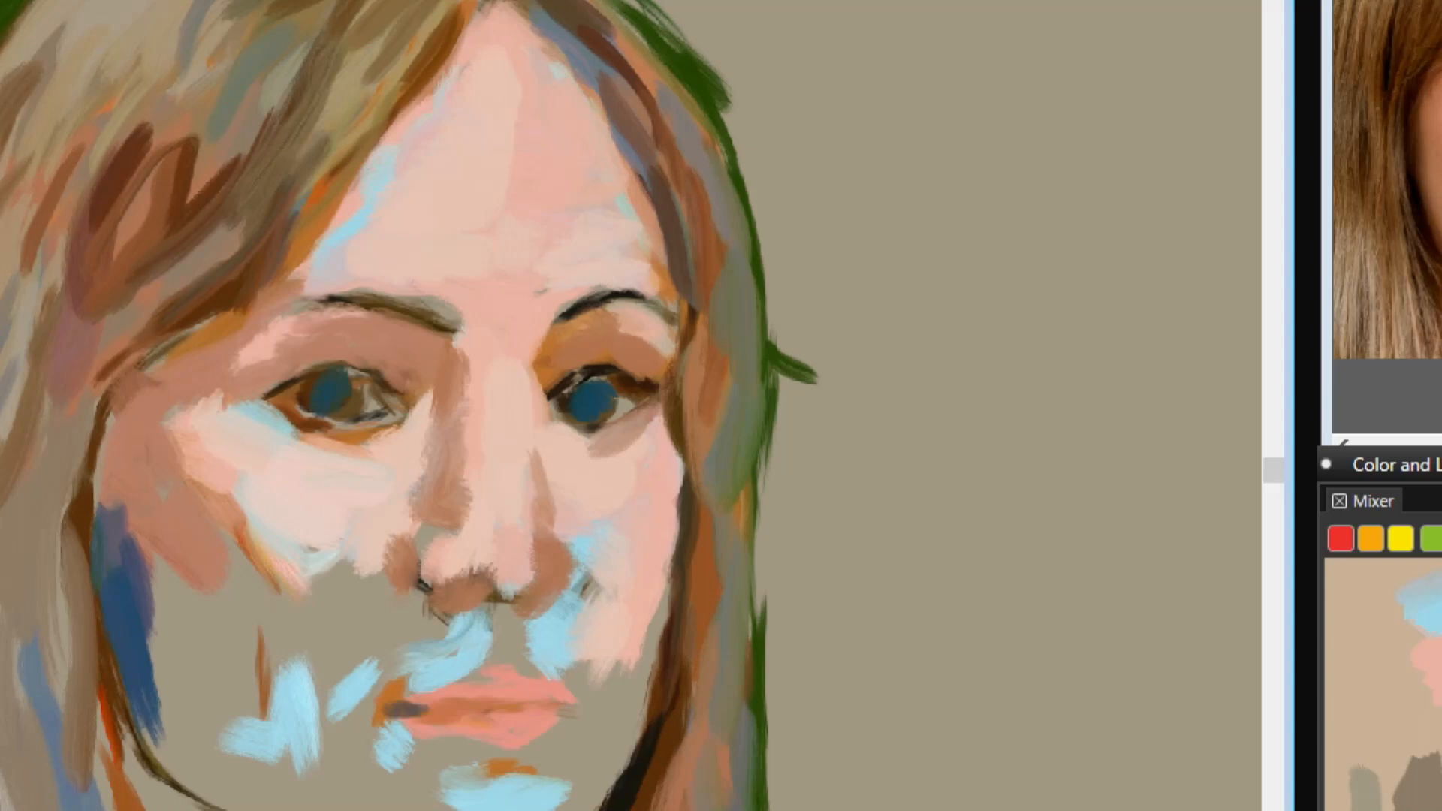
Work grey strokes over the left temple and down through the left cheek toward the jaw.
left_click_drag(179, 422, 184, 460)
mouse_move(188, 380)
left_mouse_down()
mouse_move(156, 451)
mouse_move(114, 444)
left_mouse_up()
left_click_drag(142, 417, 106, 495)
mouse_move(255, 338)
left_mouse_down()
mouse_move(143, 385)
mouse_move(174, 435)
left_mouse_up()
left_click_drag(194, 406, 185, 462)
left_click_drag(197, 529, 260, 598)
left_click_drag(251, 582, 252, 736)
mouse_move(139, 567)
left_mouse_down()
mouse_move(210, 676)
mouse_move(214, 620)
left_mouse_up()
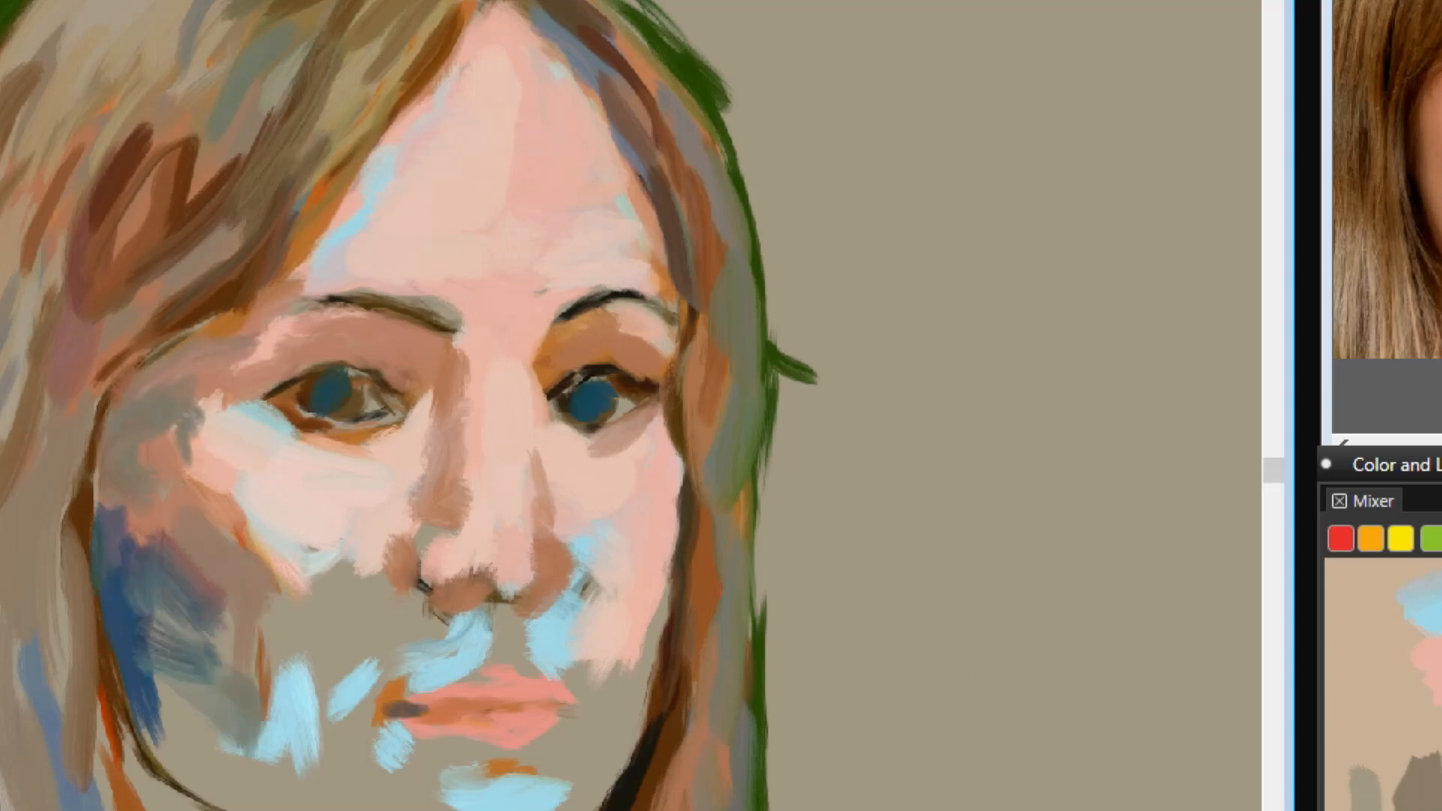
Paint reddish-brown shadow strokes down the left side of the face and onto the neck.
left_click_drag(119, 512, 142, 582)
left_click_drag(154, 459, 117, 522)
left_click_drag(154, 492, 197, 642)
left_click_drag(226, 598, 234, 774)
mouse_move(160, 687)
left_mouse_down()
mouse_move(214, 770)
mouse_move(184, 810)
left_mouse_up()
left_click_drag(124, 745, 166, 810)
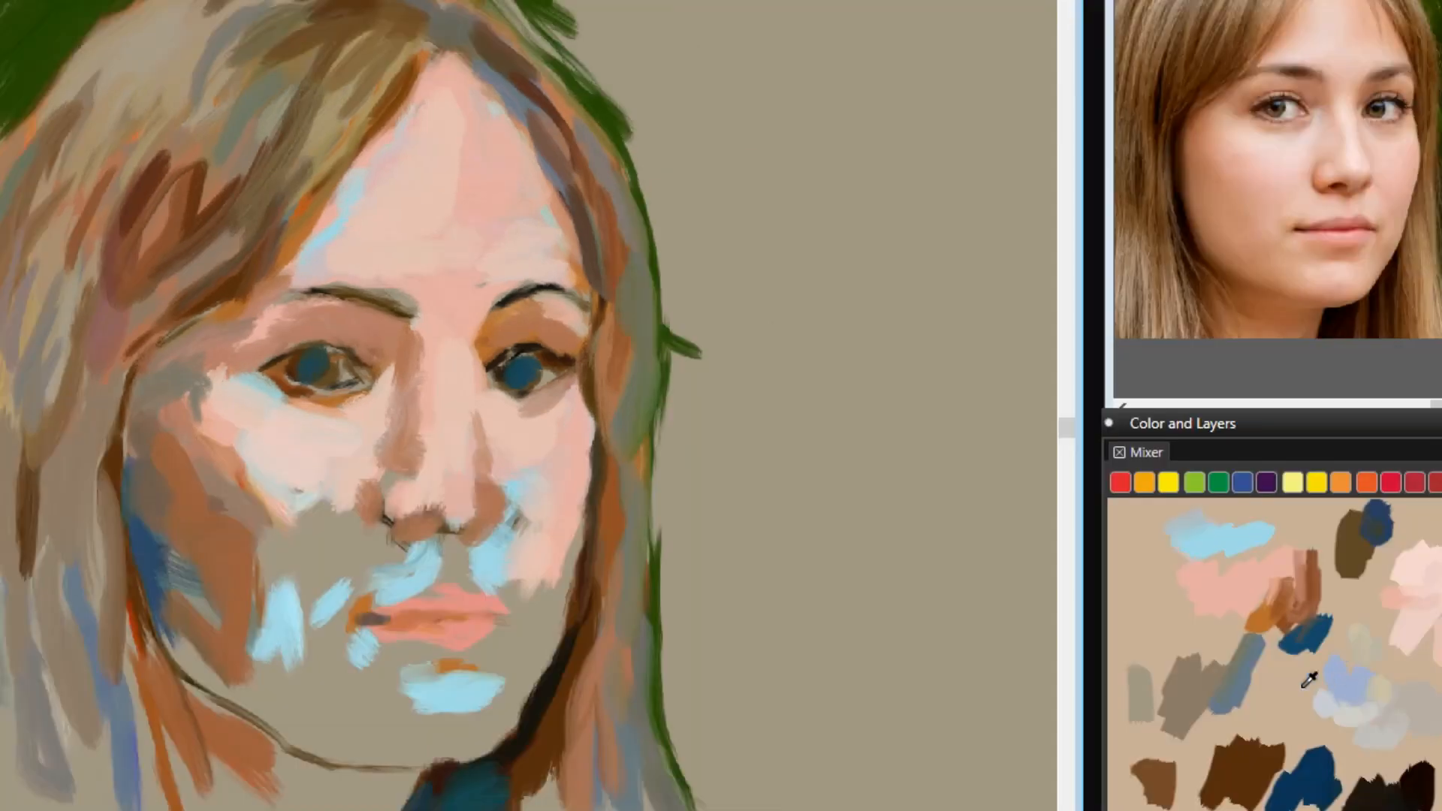
Soften the left cheek's shadow edge with greyish beige and lighten the temple and left upper eyelid with pale pink.
left_click_drag(263, 607, 244, 514)
mouse_move(233, 481)
left_mouse_down()
mouse_move(301, 519)
mouse_move(201, 445)
mouse_move(210, 452)
left_mouse_up()
left_click_drag(188, 407, 221, 365)
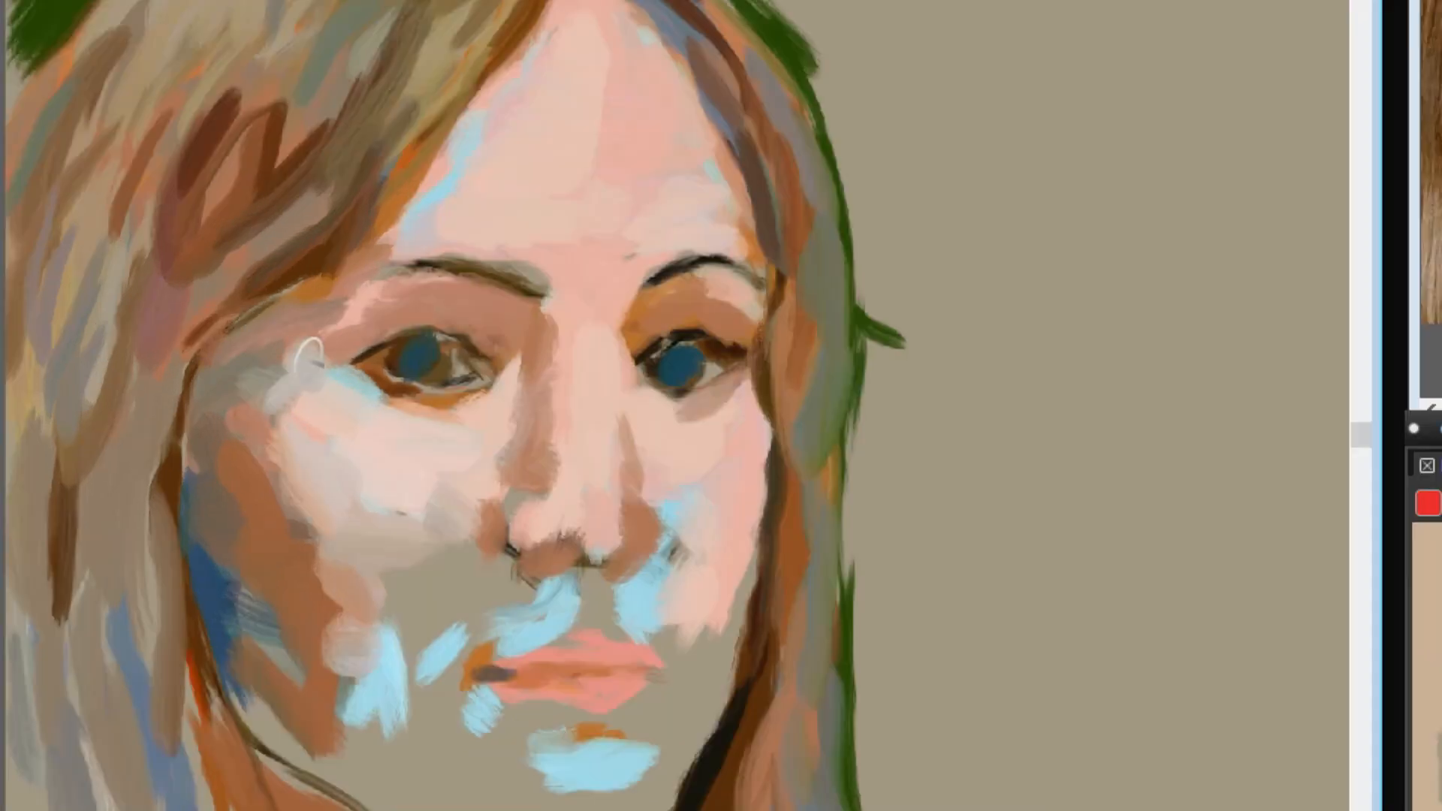
mouse_move(310, 357)
left_mouse_down()
mouse_move(346, 302)
mouse_move(290, 364)
left_mouse_up()
left_click_drag(377, 302, 459, 310)
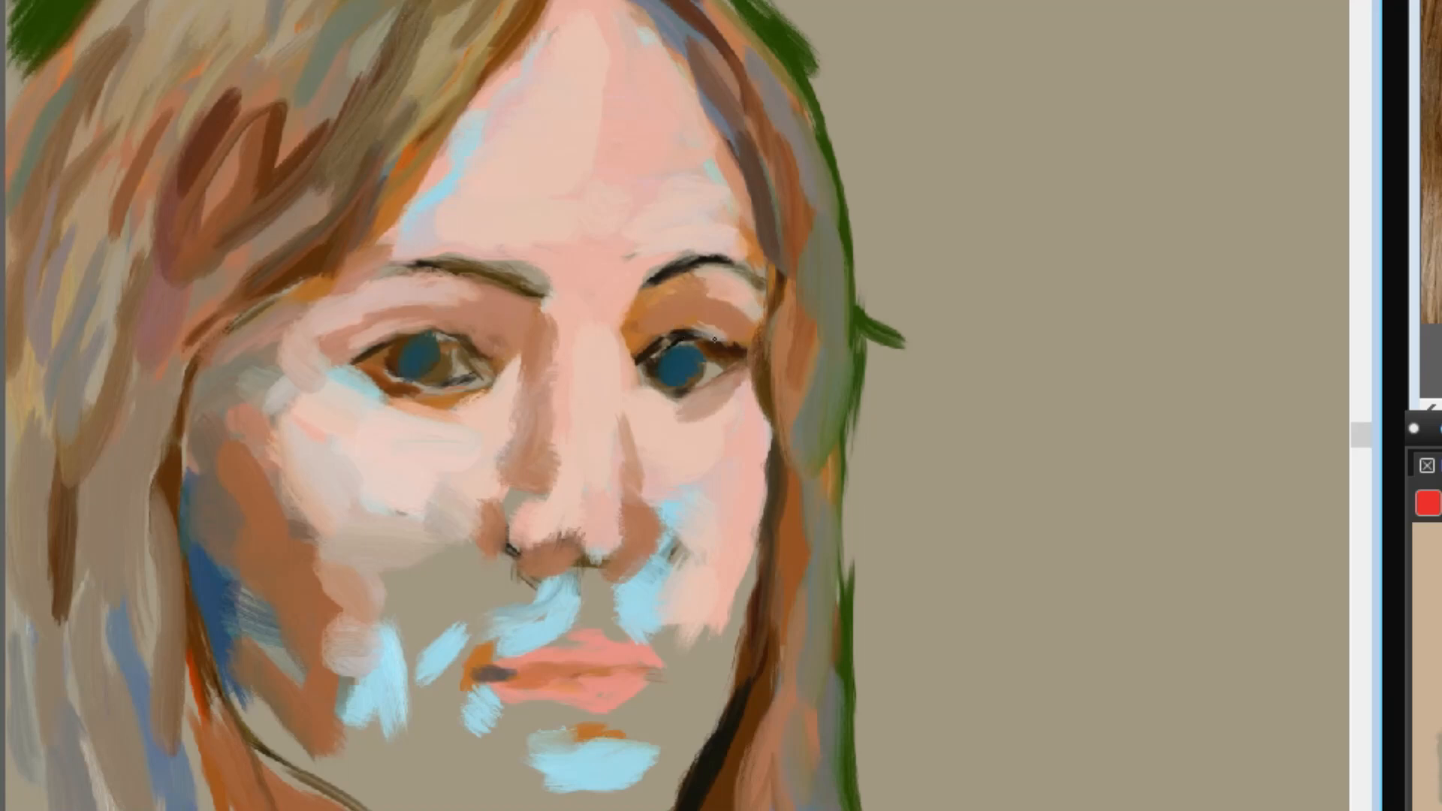
Lighten the skin beneath the right eye and beside the nose, and fill the lower left cheek with pink.
left_click_drag(698, 409, 637, 372)
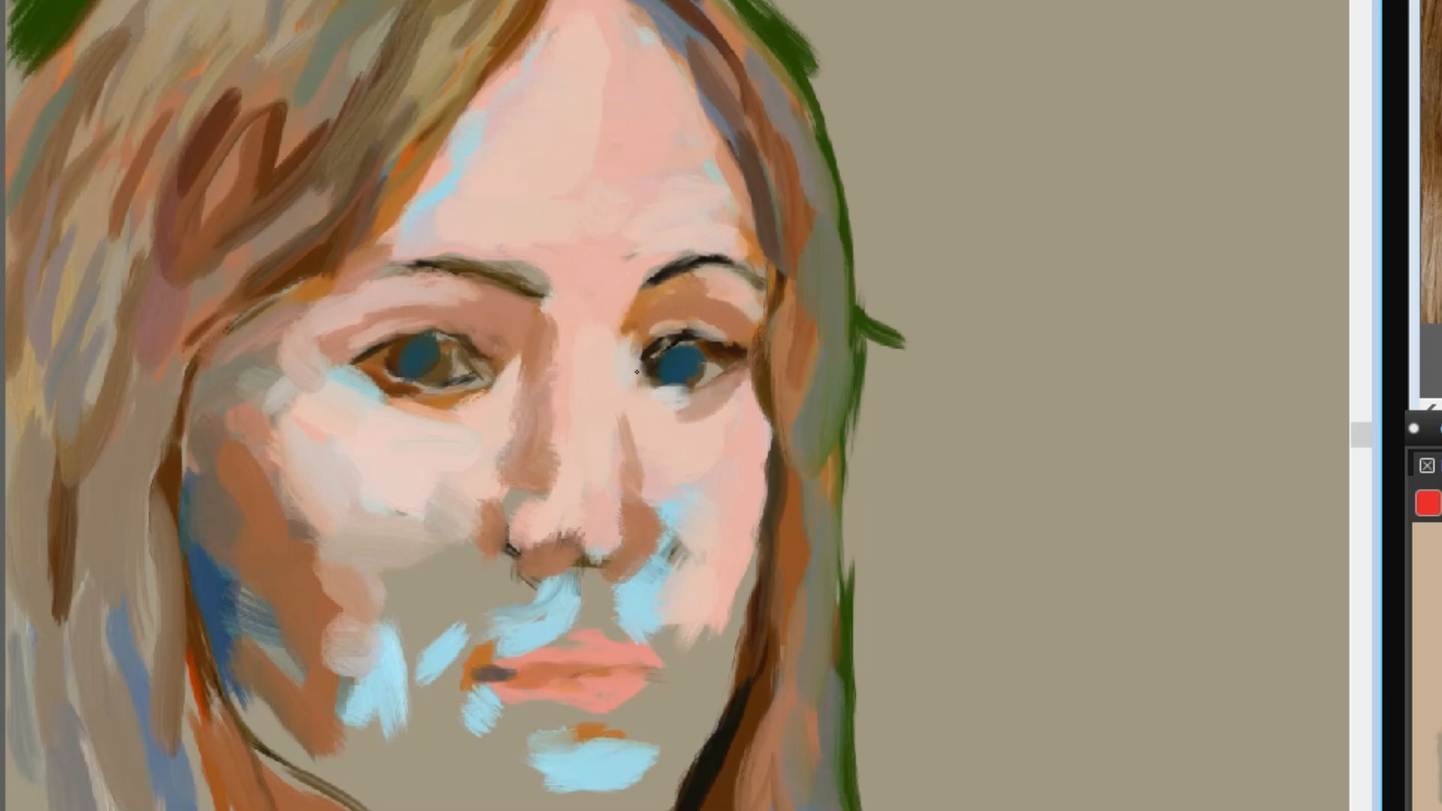
left_click_drag(504, 352, 512, 372)
left_click_drag(528, 431, 565, 409)
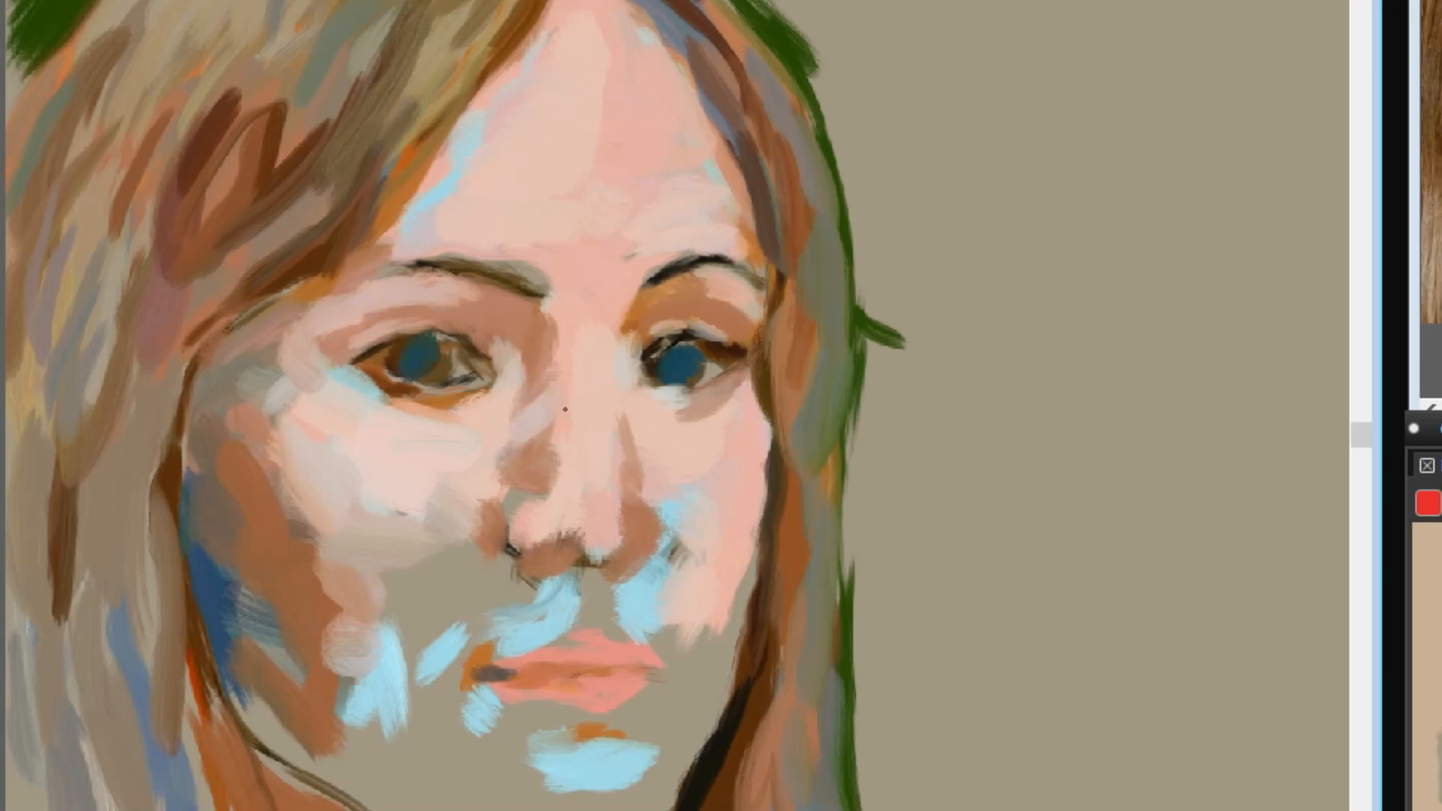
mouse_move(560, 361)
left_mouse_down()
mouse_move(567, 451)
mouse_move(518, 501)
mouse_move(501, 571)
left_mouse_up()
left_click_drag(411, 469, 387, 509)
left_click_drag(407, 552, 368, 586)
mouse_move(436, 597)
left_mouse_down()
mouse_move(387, 635)
mouse_move(409, 665)
left_mouse_up()
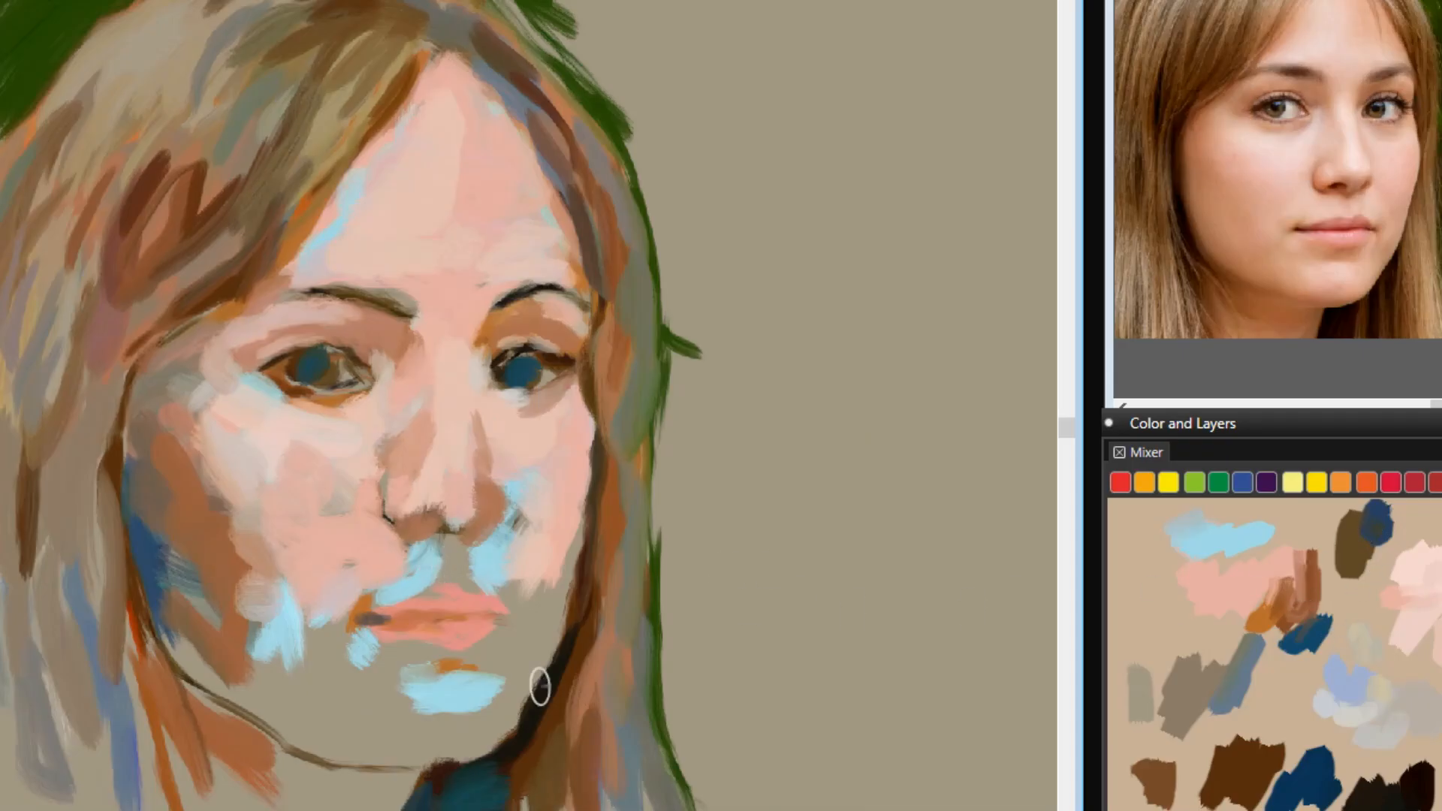
Add a brown strand to the lower left hair and shade around the mouth and lower right cheek in rosy brown.
left_click_drag(34, 545, 8, 752)
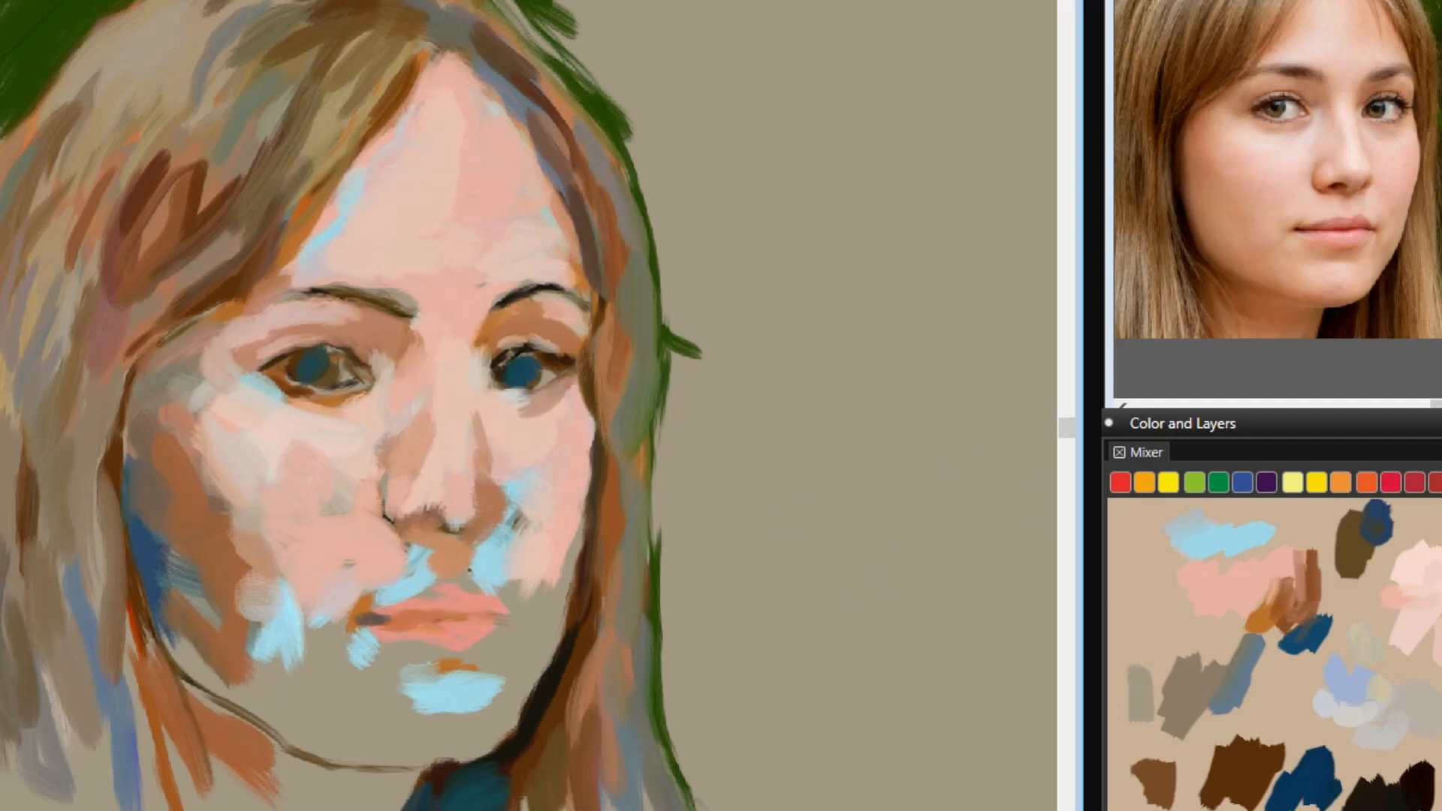
mouse_move(476, 589)
left_mouse_down()
mouse_move(402, 592)
mouse_move(391, 566)
mouse_move(367, 563)
mouse_move(397, 592)
mouse_move(370, 560)
left_mouse_up()
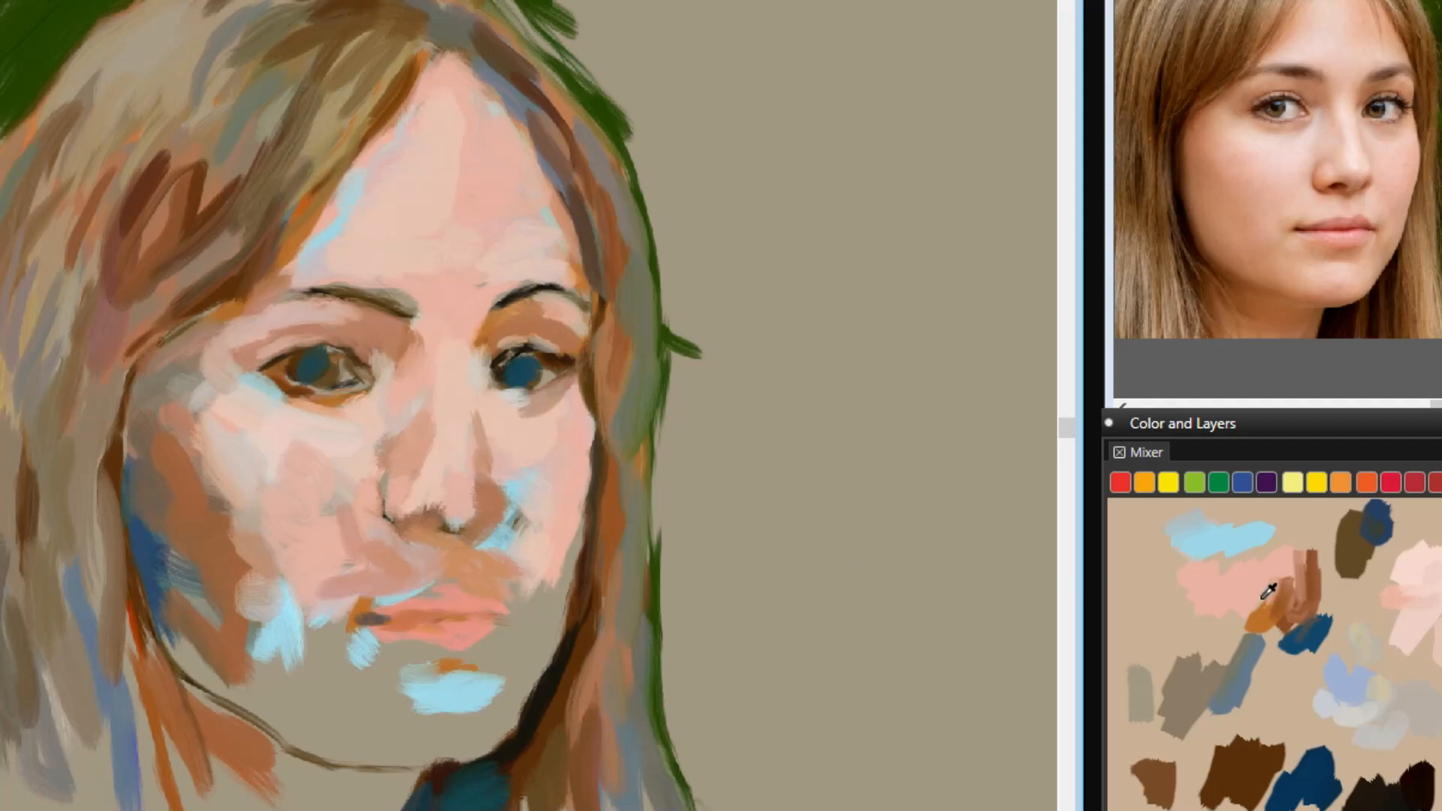
mouse_move(463, 595)
left_mouse_down()
mouse_move(377, 556)
mouse_move(378, 523)
mouse_move(334, 486)
mouse_move(323, 622)
mouse_move(344, 648)
mouse_move(294, 632)
mouse_move(369, 679)
mouse_move(485, 670)
mouse_move(446, 665)
mouse_move(520, 648)
mouse_move(382, 671)
mouse_move(486, 668)
left_mouse_up()
left_click(1305, 581)
mouse_move(575, 503)
left_mouse_down()
mouse_move(556, 590)
mouse_move(480, 549)
mouse_move(525, 529)
left_mouse_up()
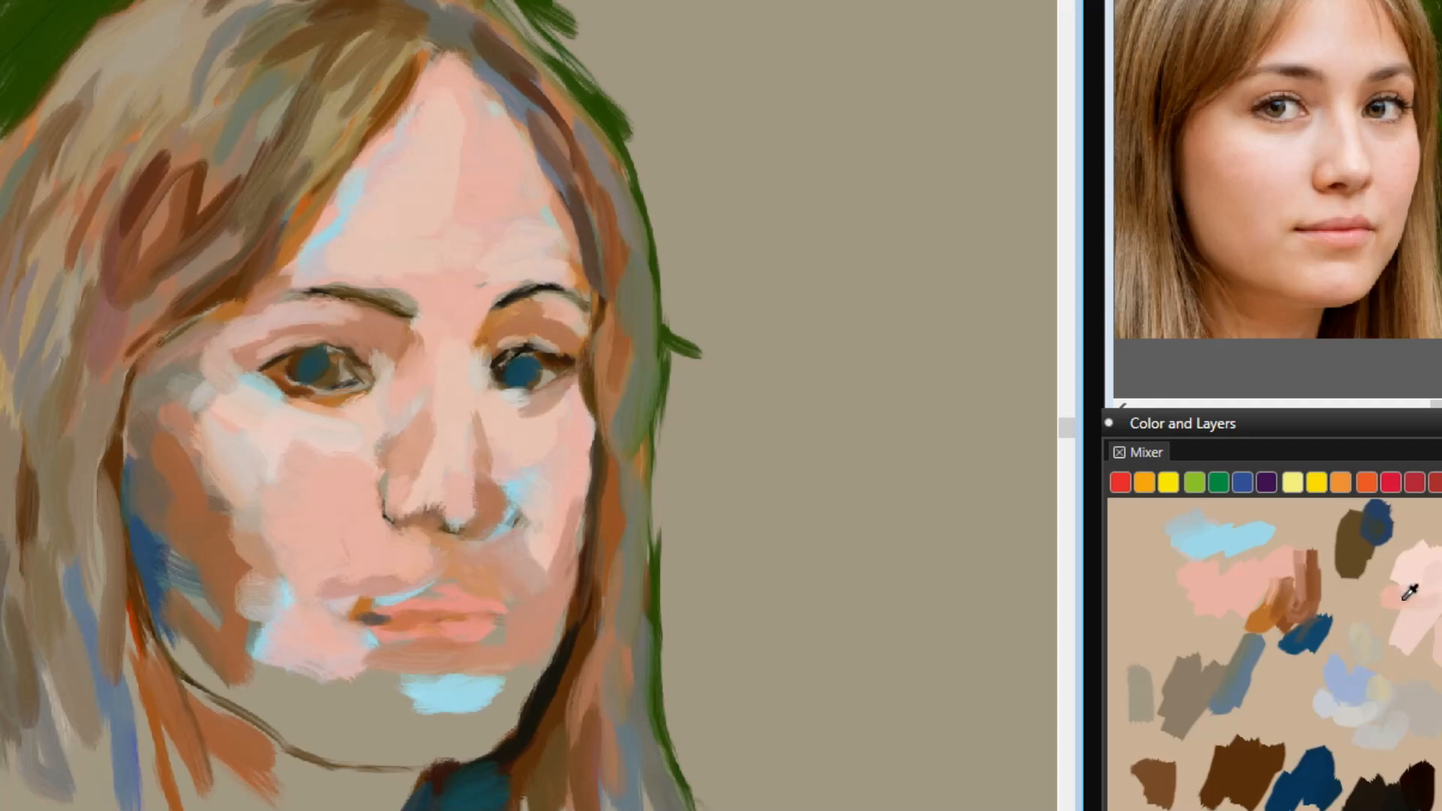
Pick pale pink from the mixed colours and paint the chin, upper lip area, nose and right cheek.
left_click(1405, 646)
mouse_move(462, 724)
left_mouse_down()
mouse_move(420, 718)
mouse_move(528, 642)
left_mouse_up()
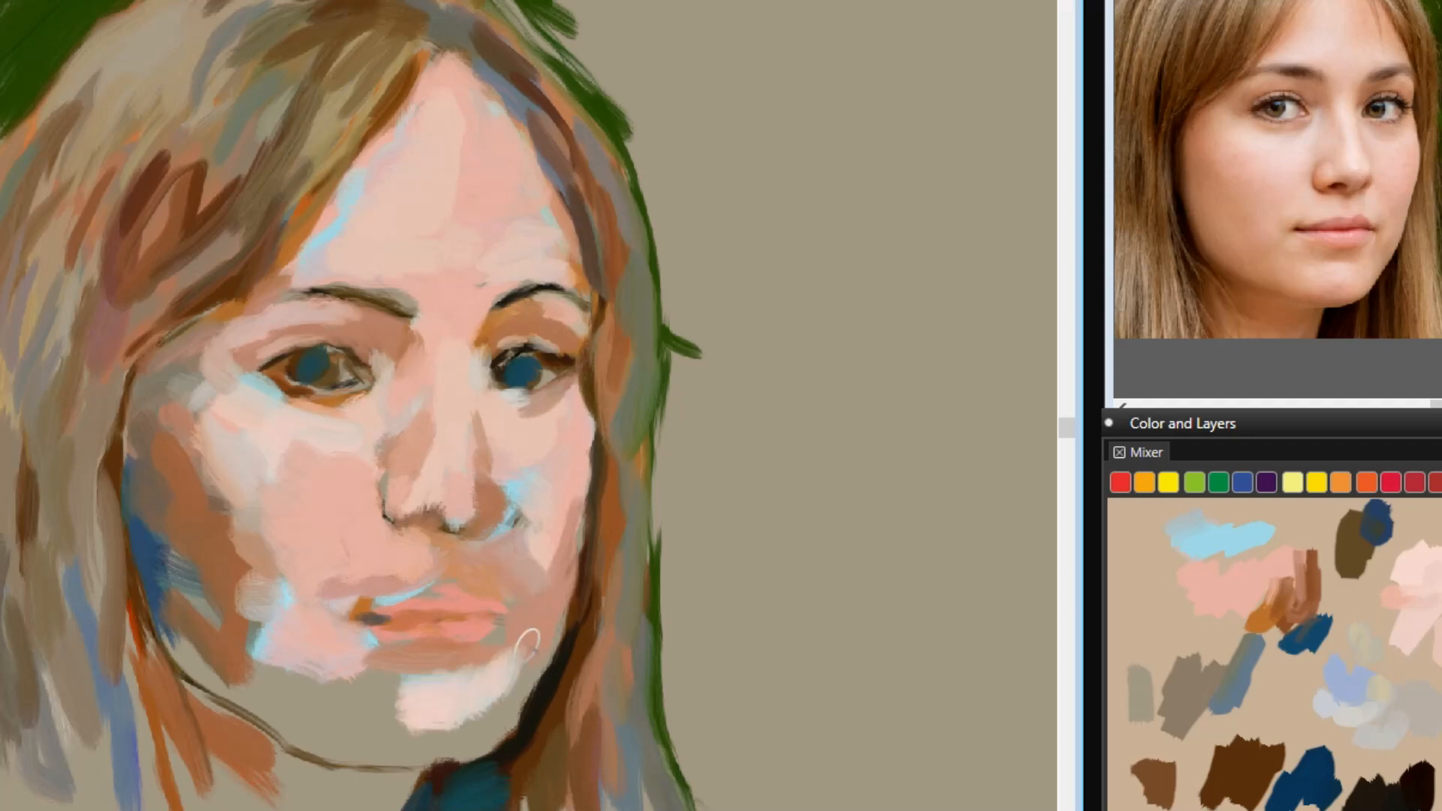
mouse_move(374, 564)
left_mouse_down()
mouse_move(356, 477)
mouse_move(311, 474)
mouse_move(362, 486)
mouse_move(390, 455)
mouse_move(437, 455)
left_mouse_up()
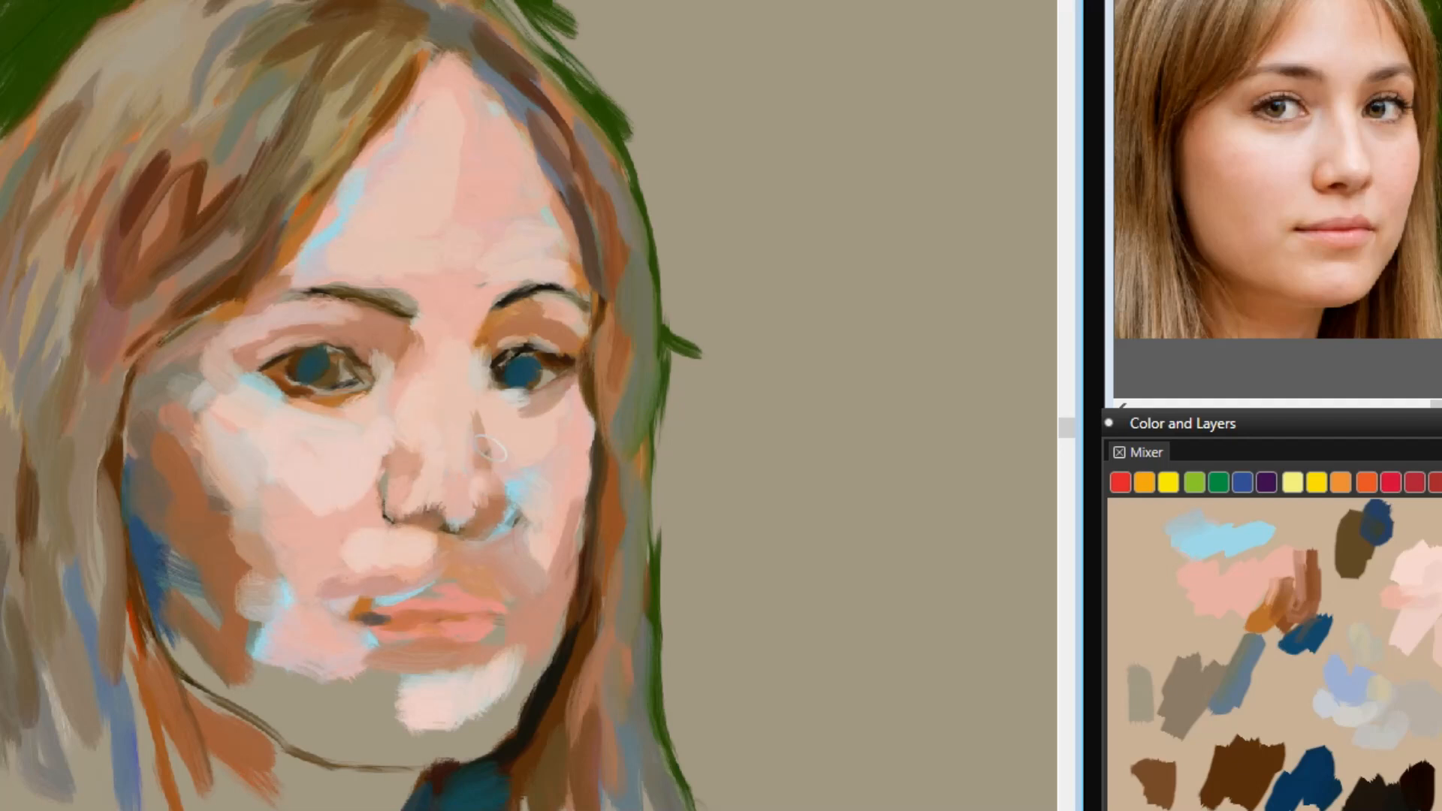
mouse_move(469, 522)
left_mouse_down()
mouse_move(546, 482)
mouse_move(520, 524)
mouse_move(543, 558)
mouse_move(571, 526)
mouse_move(487, 556)
mouse_move(500, 545)
mouse_move(494, 567)
mouse_move(423, 553)
mouse_move(406, 591)
mouse_move(353, 584)
left_mouse_up()
mouse_move(558, 504)
left_mouse_down()
mouse_move(535, 574)
mouse_move(549, 533)
left_mouse_up()
mouse_move(563, 401)
left_mouse_down()
mouse_move(535, 447)
mouse_move(560, 575)
left_mouse_up()
mouse_move(342, 642)
left_mouse_down()
mouse_move(422, 723)
mouse_move(503, 676)
mouse_move(458, 732)
left_mouse_up()
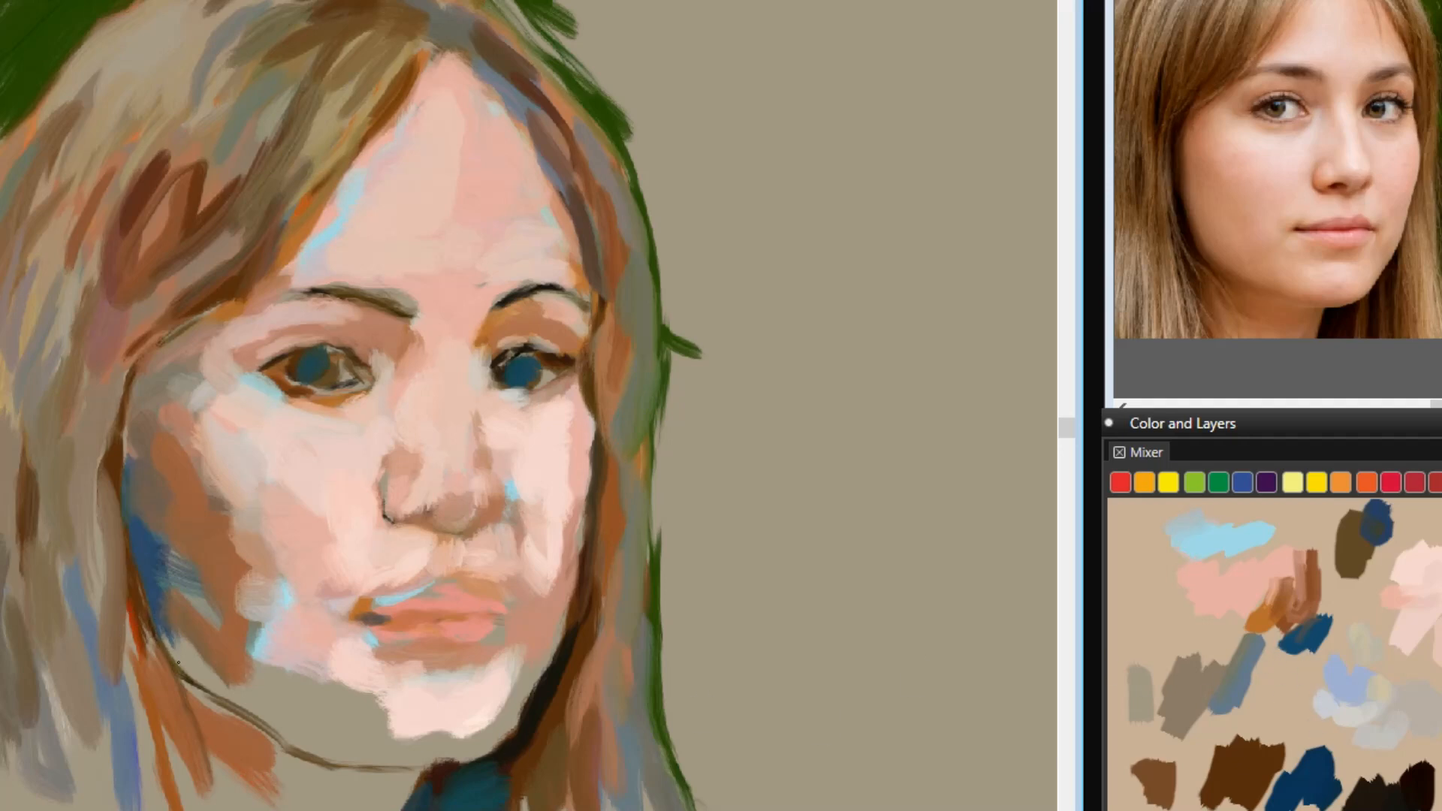
Add dark blue accents along the left jaw, in the eyebrows and in the upper left background.
left_click_drag(164, 630, 263, 745)
left_click_drag(194, 703, 211, 779)
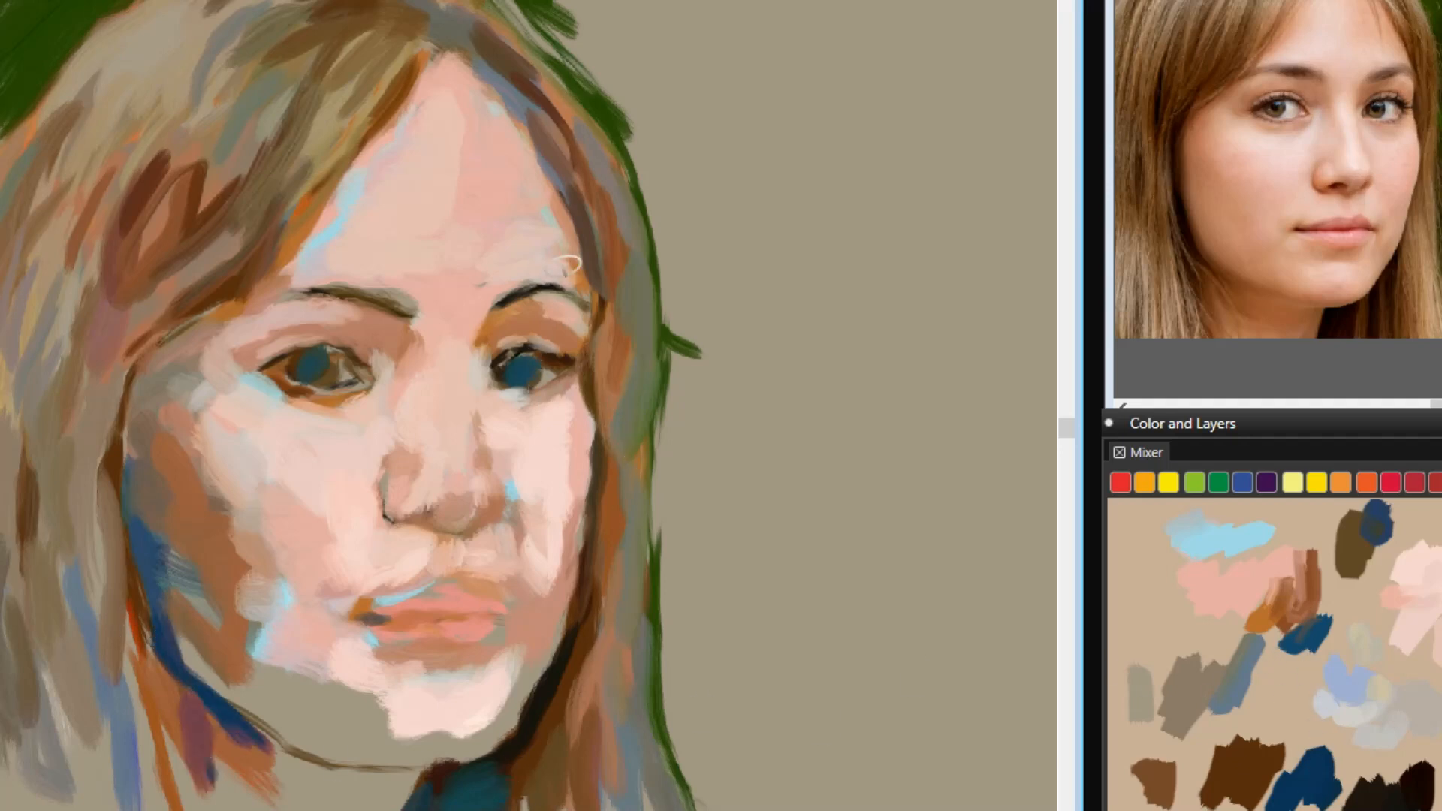
left_click_drag(272, 297, 310, 292)
left_click_drag(64, 49, 4, 112)
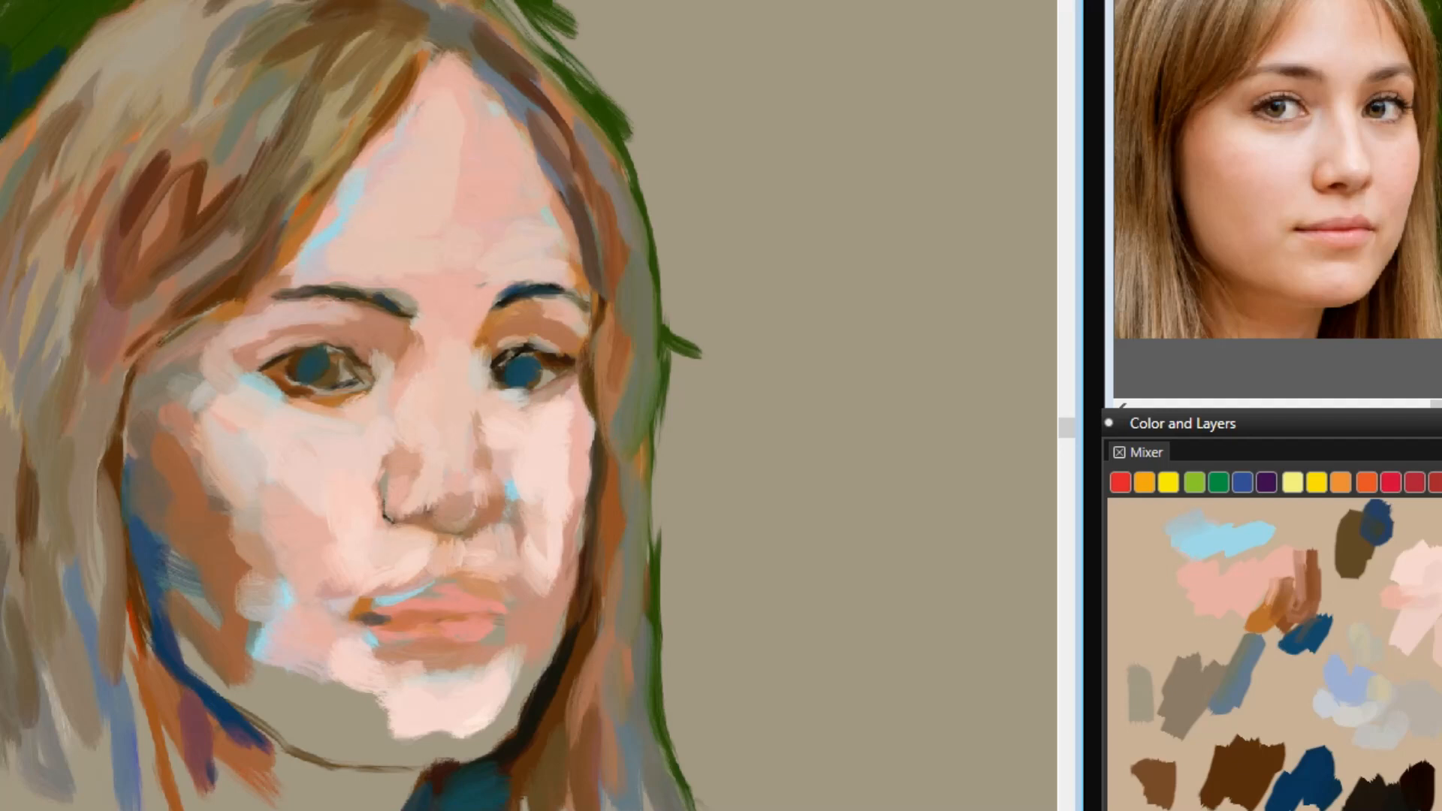
Model the left cheek, jaw and chin with rose-brown and pink strokes, and lighten the bridge of the nose.
mouse_move(287, 637)
left_mouse_down()
mouse_move(270, 557)
mouse_move(287, 675)
mouse_move(361, 706)
left_mouse_up()
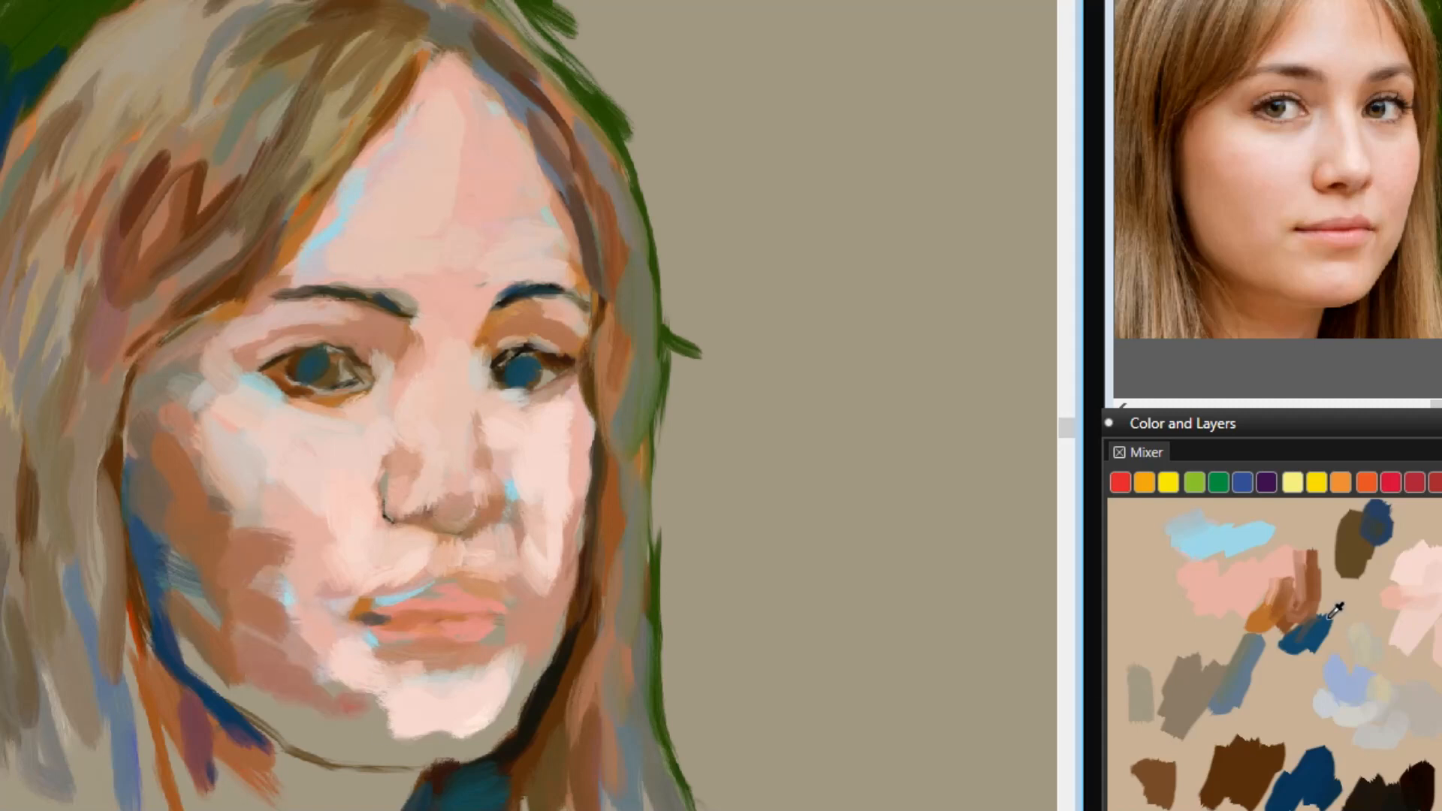
mouse_move(371, 654)
left_mouse_down()
mouse_move(301, 610)
mouse_move(278, 614)
mouse_move(333, 713)
mouse_move(275, 708)
mouse_move(218, 672)
mouse_move(188, 630)
mouse_move(300, 693)
left_mouse_up()
left_click(1297, 579)
mouse_move(255, 544)
left_mouse_down()
mouse_move(212, 476)
mouse_move(268, 538)
mouse_move(308, 518)
left_mouse_up()
mouse_move(276, 579)
left_mouse_down()
mouse_move(317, 679)
mouse_move(203, 543)
mouse_move(199, 514)
mouse_move(218, 504)
mouse_move(187, 485)
mouse_move(230, 583)
mouse_move(198, 574)
mouse_move(374, 723)
mouse_move(327, 734)
mouse_move(329, 751)
mouse_move(368, 730)
mouse_move(342, 724)
mouse_move(370, 721)
mouse_move(361, 697)
mouse_move(422, 712)
mouse_move(559, 645)
mouse_move(561, 612)
left_mouse_up()
mouse_move(599, 445)
left_mouse_down()
mouse_move(573, 518)
mouse_move(593, 422)
mouse_move(586, 454)
mouse_move(584, 410)
mouse_move(574, 453)
mouse_move(566, 424)
mouse_move(536, 439)
mouse_move(552, 446)
mouse_move(564, 419)
mouse_move(531, 428)
mouse_move(569, 421)
mouse_move(567, 489)
mouse_move(463, 374)
mouse_move(464, 355)
mouse_move(474, 474)
mouse_move(457, 483)
mouse_move(463, 460)
mouse_move(402, 501)
mouse_move(419, 461)
mouse_move(404, 492)
left_mouse_up()
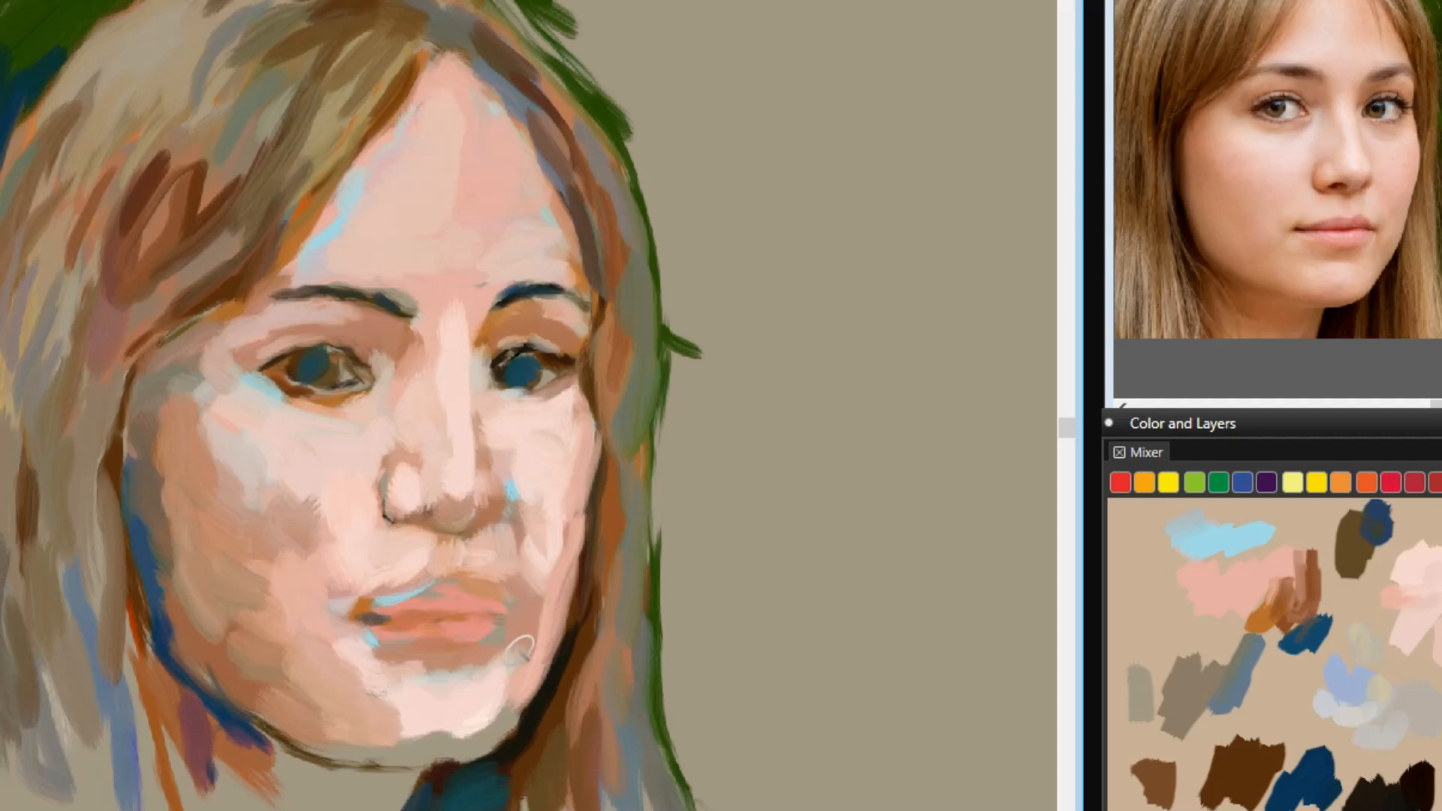
Refine the right side of the chin, then paint orange-brown on the neck and purple strands beside it.
left_click_drag(530, 612, 444, 706)
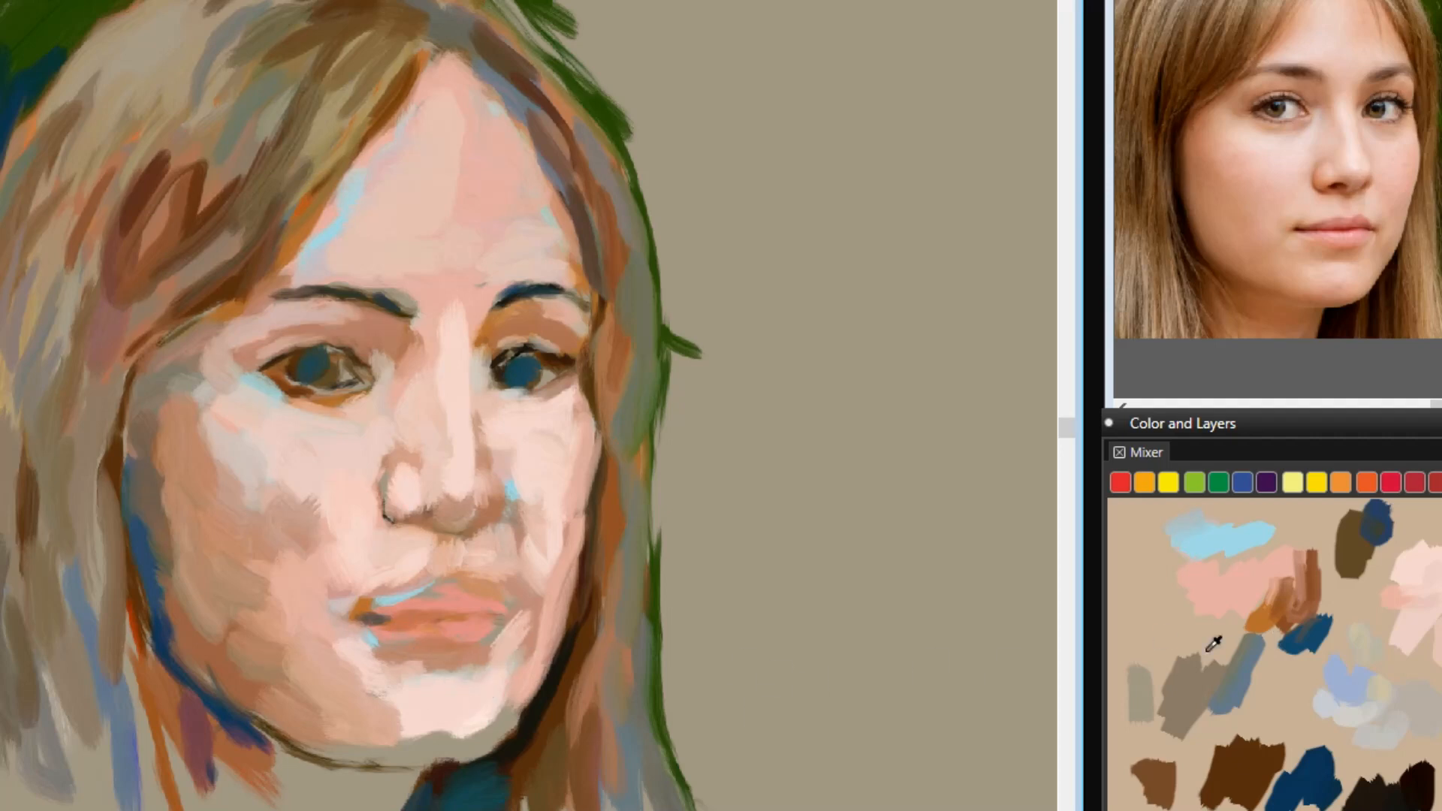
left_click(1312, 611)
mouse_move(268, 765)
left_mouse_down()
mouse_move(289, 763)
mouse_move(258, 759)
mouse_move(248, 809)
left_mouse_up()
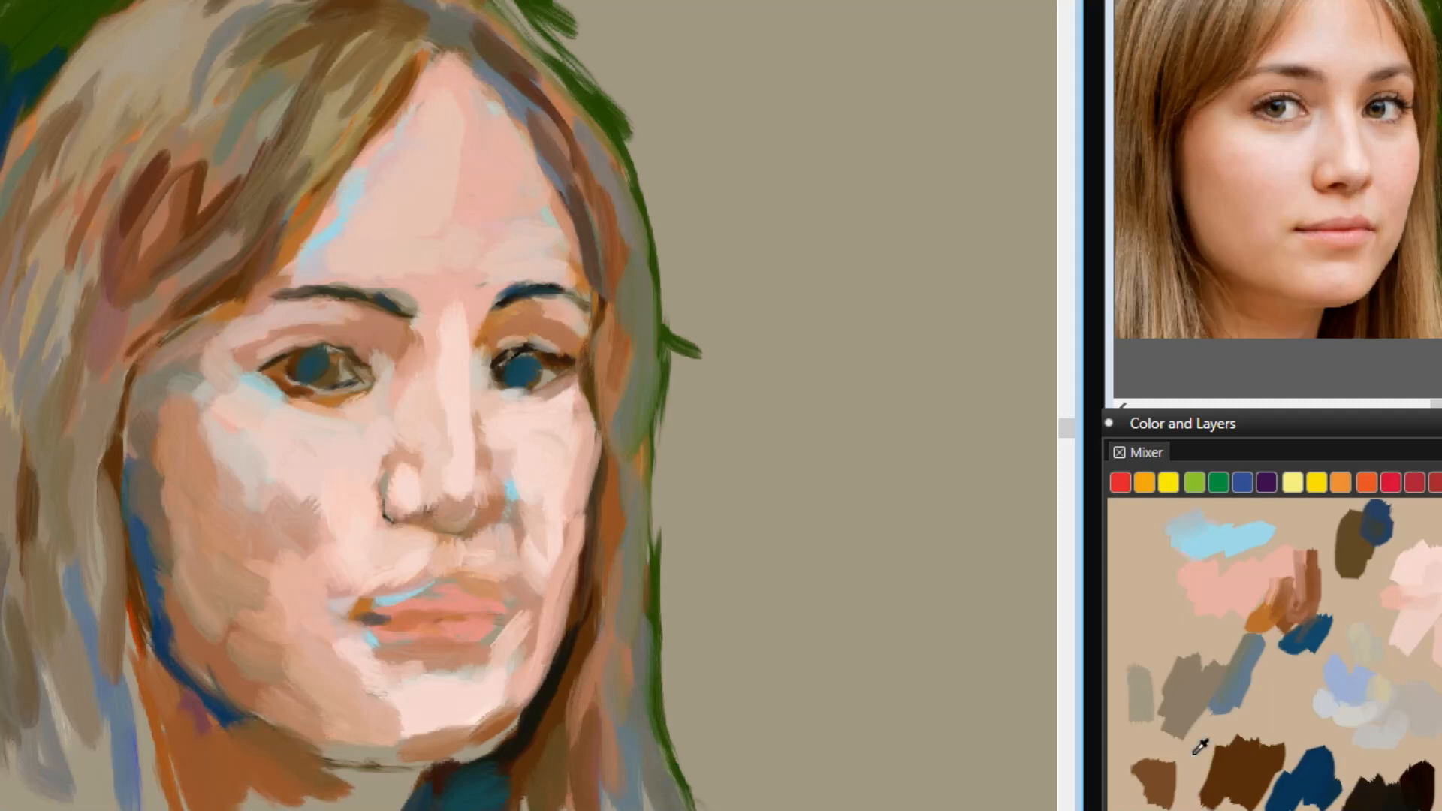
left_click_drag(167, 725, 197, 775)
mouse_move(167, 698)
left_mouse_down()
mouse_move(144, 637)
mouse_move(132, 707)
left_mouse_up()
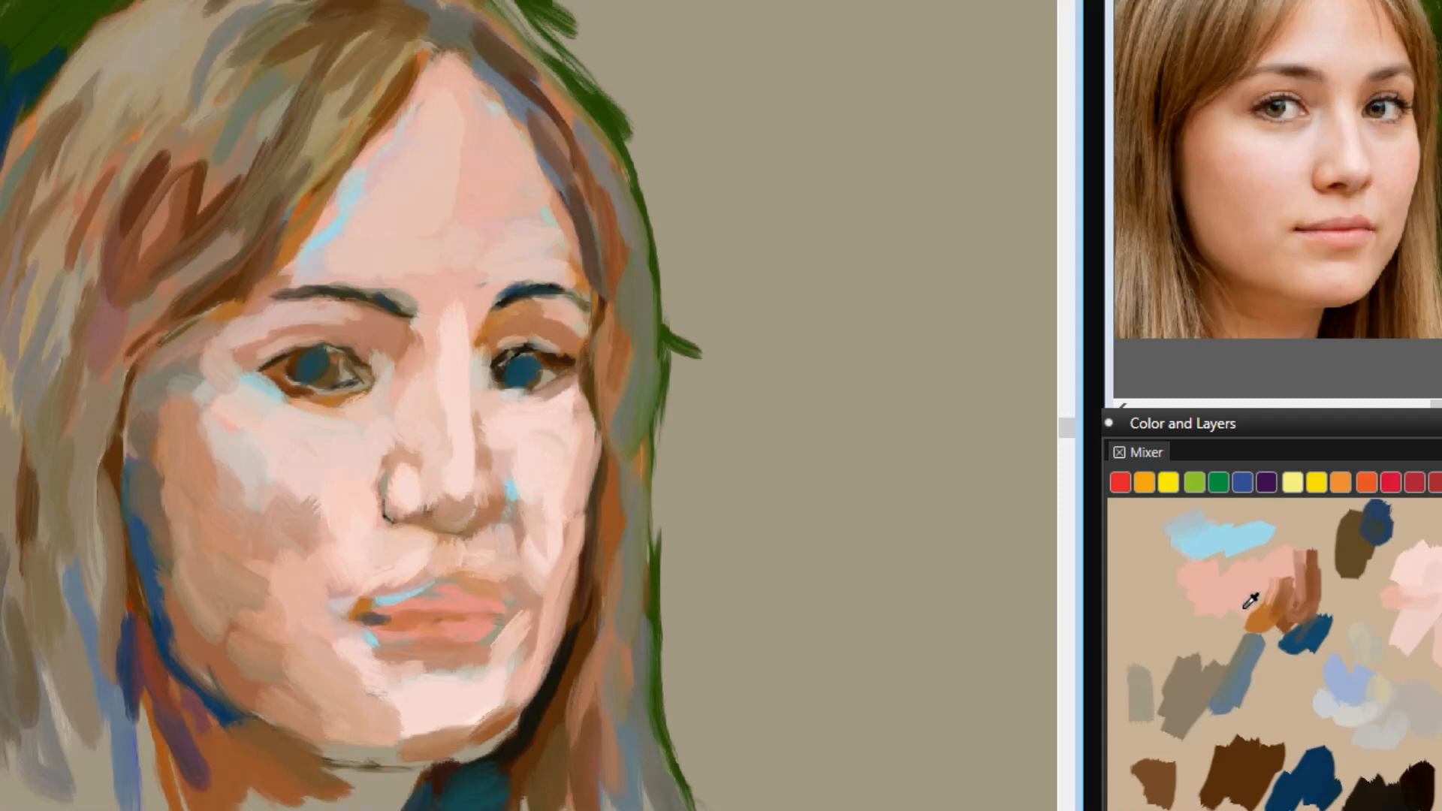
Fill the neck shadow under the chin with brown and round off the lower jaw with pale skin tones.
left_click_drag(244, 810, 428, 766)
mouse_move(376, 785)
left_mouse_down()
mouse_move(347, 771)
mouse_move(395, 786)
mouse_move(355, 778)
mouse_move(455, 758)
mouse_move(423, 776)
mouse_move(526, 729)
mouse_move(453, 748)
mouse_move(406, 735)
mouse_move(404, 765)
left_mouse_up()
left_click_drag(319, 722, 372, 761)
mouse_move(312, 702)
left_mouse_down()
mouse_move(392, 730)
mouse_move(505, 710)
mouse_move(369, 732)
left_mouse_up()
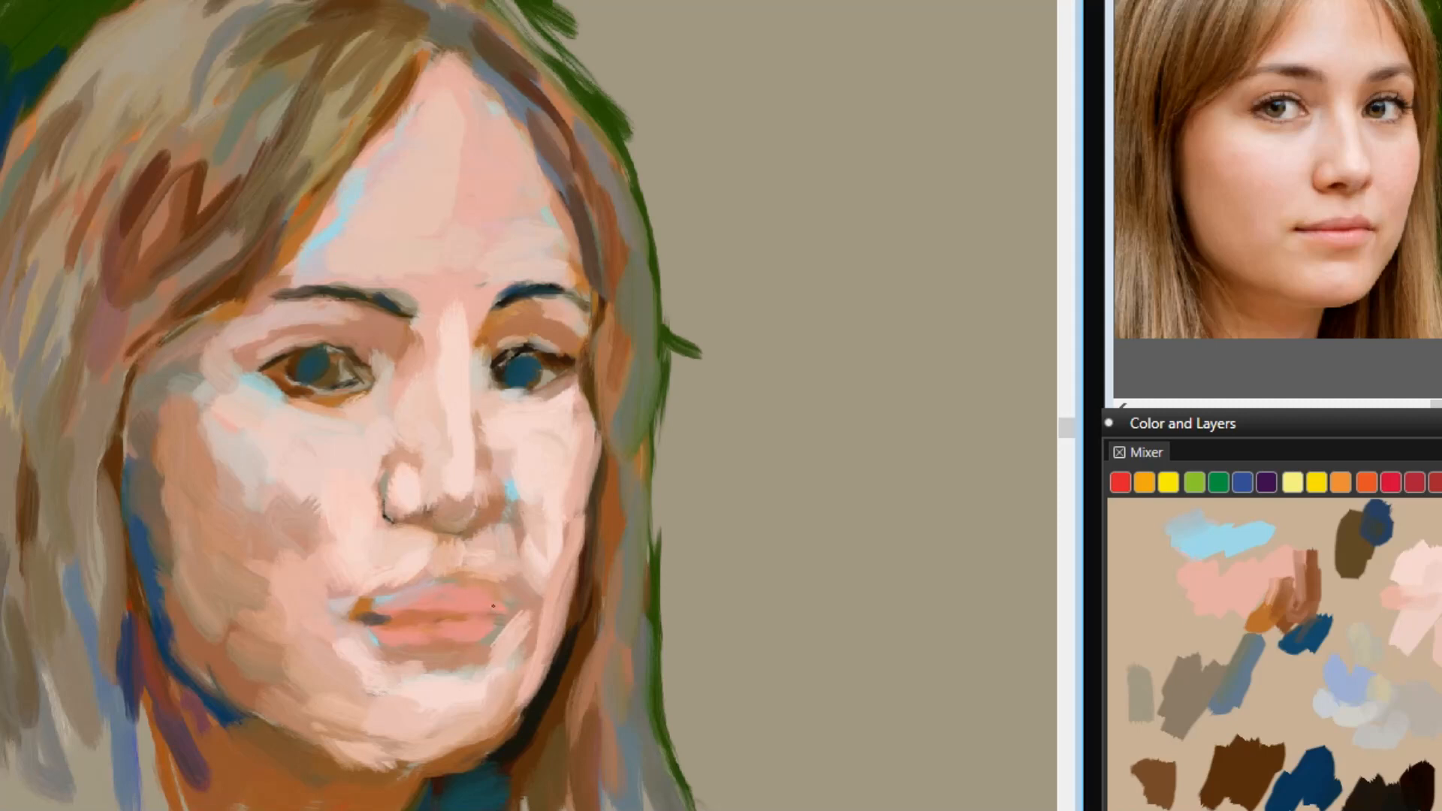
Cover the lower left hair with long strands, using grey-brown picked from the mixed colours.
mouse_move(180, 806)
left_mouse_down()
mouse_move(225, 785)
mouse_move(142, 754)
mouse_move(49, 609)
mouse_move(33, 751)
left_mouse_up()
left_click_drag(9, 697, 22, 808)
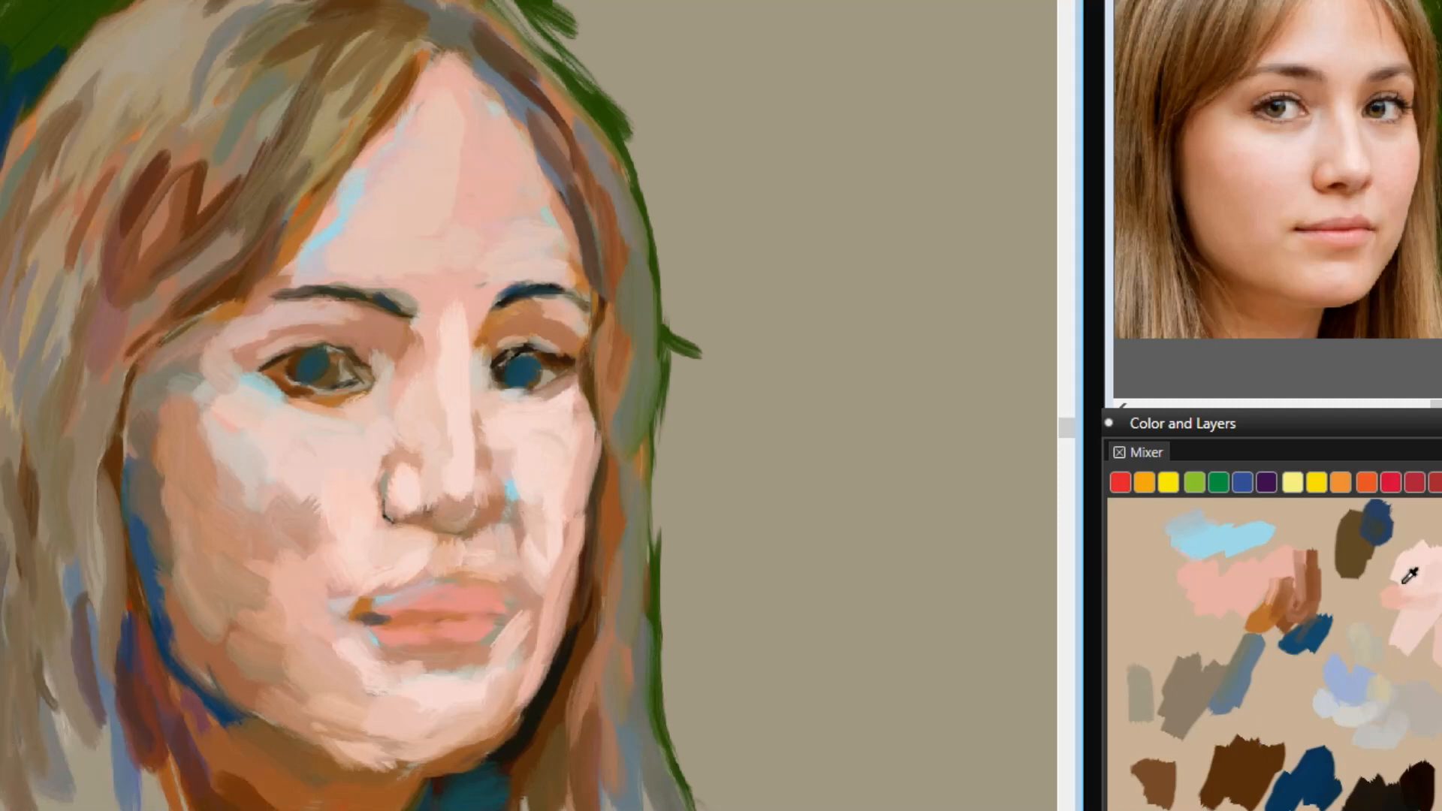
left_click(1188, 685)
left_click_drag(98, 700, 129, 805)
mouse_move(136, 717)
left_mouse_down()
mouse_move(154, 807)
mouse_move(169, 807)
left_mouse_up()
left_click_drag(96, 650, 75, 766)
left_click_drag(68, 559, 75, 785)
left_click_drag(60, 473, 23, 785)
left_click_drag(7, 702, 17, 808)
left_click_drag(28, 676, 61, 808)
left_click_drag(83, 684, 113, 804)
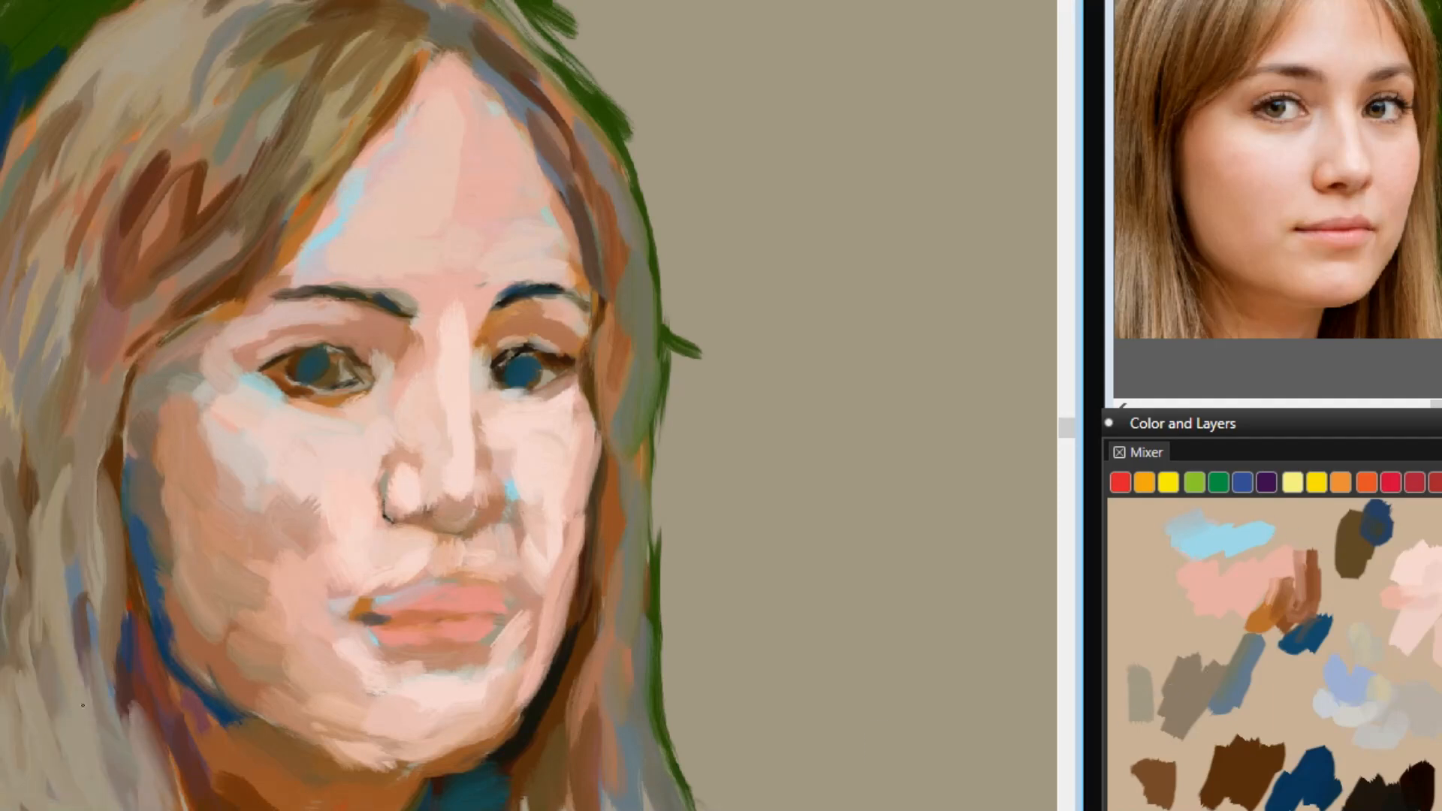
Add greyish and orange-brown strands to the upper left hair, picking orange-brown from the mixed colours.
left_click_drag(105, 727, 132, 808)
left_click_drag(165, 154, 124, 226)
left_click_drag(169, 180, 143, 234)
left_click_drag(331, 26, 275, 146)
left_click(1277, 615)
left_click_drag(209, 109, 186, 224)
left_click_drag(169, 104, 152, 224)
left_click_drag(140, 128, 106, 285)
mouse_move(190, 223)
left_mouse_down()
mouse_move(120, 286)
mouse_move(241, 149)
left_mouse_up()
left_click_drag(67, 129, 21, 232)
Pick dark brown and deepen the left hair from the crown down along the face to the jaw.
left_click(1245, 799)
mouse_move(284, 116)
left_mouse_down()
mouse_move(239, 236)
mouse_move(269, 189)
left_mouse_up()
left_click_drag(302, 128, 244, 259)
left_click_drag(256, 128, 210, 224)
mouse_move(240, 122)
left_mouse_down()
mouse_move(157, 275)
mouse_move(143, 255)
left_mouse_up()
mouse_move(169, 155)
left_mouse_down()
mouse_move(99, 319)
mouse_move(77, 284)
left_mouse_up()
left_click_drag(127, 194, 71, 405)
left_click_drag(104, 339, 68, 449)
mouse_move(105, 352)
left_mouse_down()
mouse_move(138, 526)
mouse_move(113, 584)
left_mouse_up()
mouse_move(139, 353)
left_mouse_down()
mouse_move(103, 579)
mouse_move(149, 639)
left_mouse_up()
left_click_drag(151, 572, 224, 697)
left_click_drag(159, 646, 193, 697)
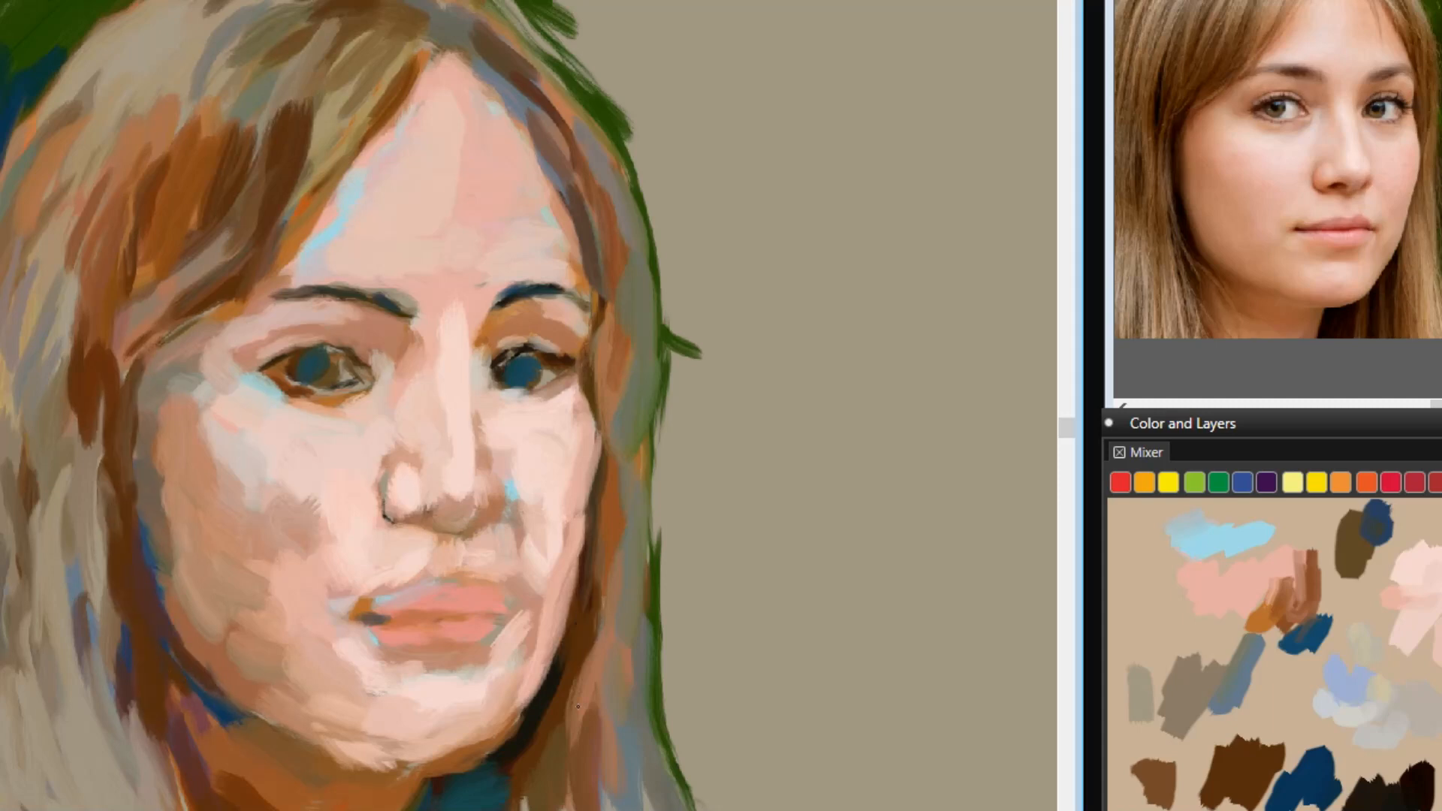
Darken the hair beside the neck on the right and the upper right hairline with deep brown.
left_click_drag(574, 672, 533, 808)
left_click_drag(597, 635, 578, 732)
left_click_drag(601, 743, 597, 808)
left_click_drag(597, 675, 577, 808)
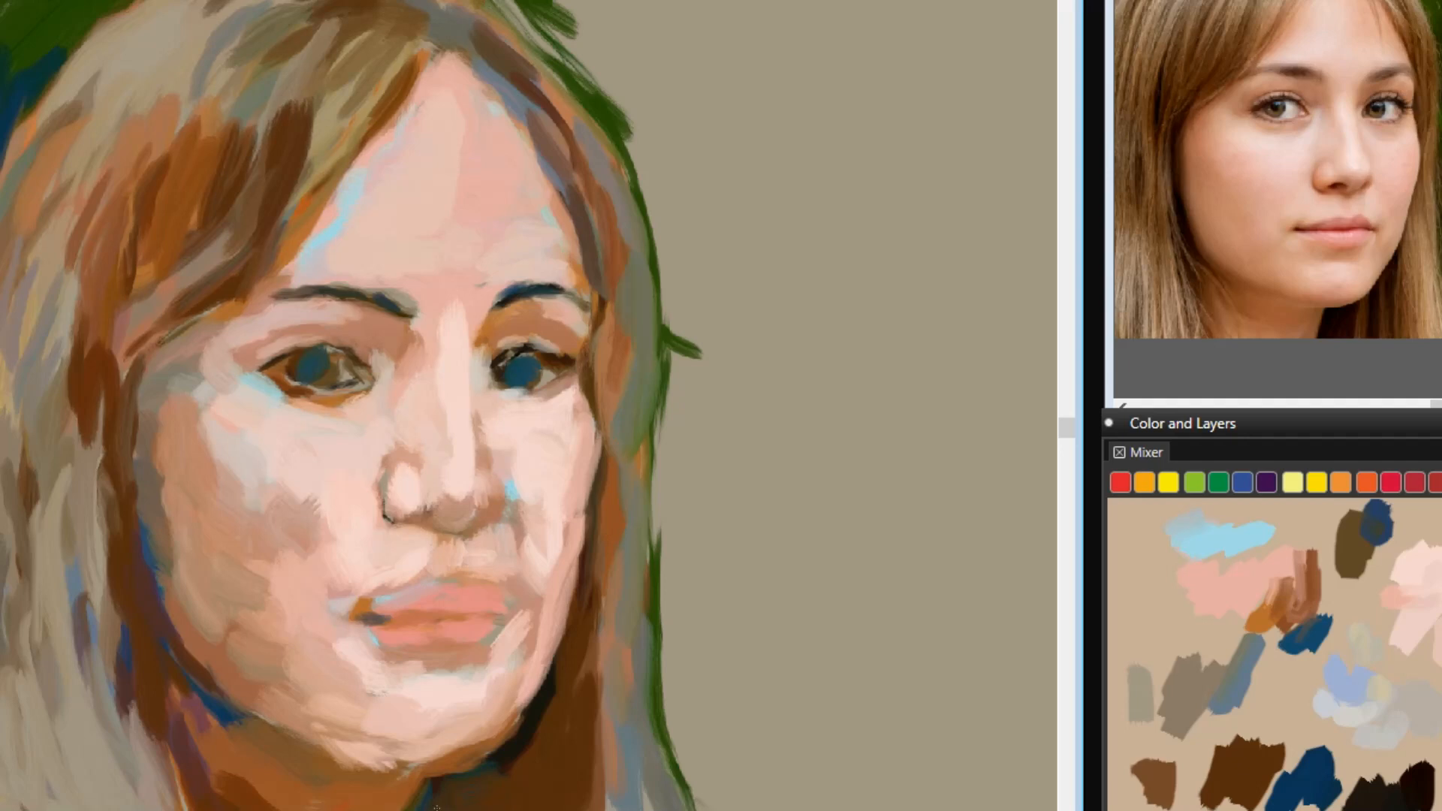
mouse_move(564, 106)
left_mouse_down()
mouse_move(477, 12)
mouse_move(558, 76)
left_mouse_up()
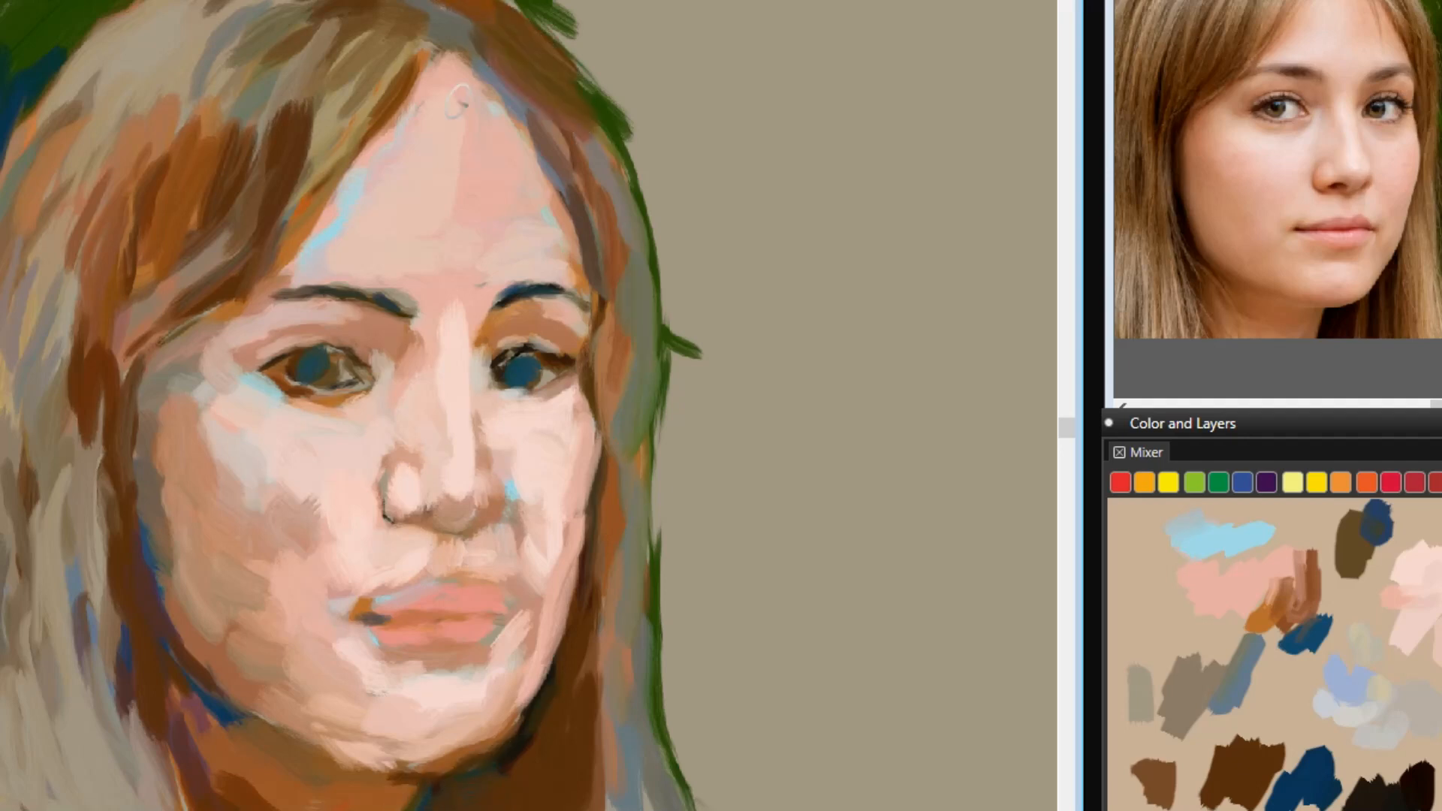
Block in the background right of the head with large dark green and blue-grey patches.
mouse_move(602, 2)
left_mouse_down()
mouse_move(826, 60)
mouse_move(834, 308)
mouse_move(969, 203)
left_mouse_up()
left_click_drag(901, 75, 999, 240)
mouse_move(999, 240)
left_mouse_down()
mouse_move(938, 320)
mouse_move(1041, 361)
left_mouse_up()
left_click_drag(751, 277, 624, 30)
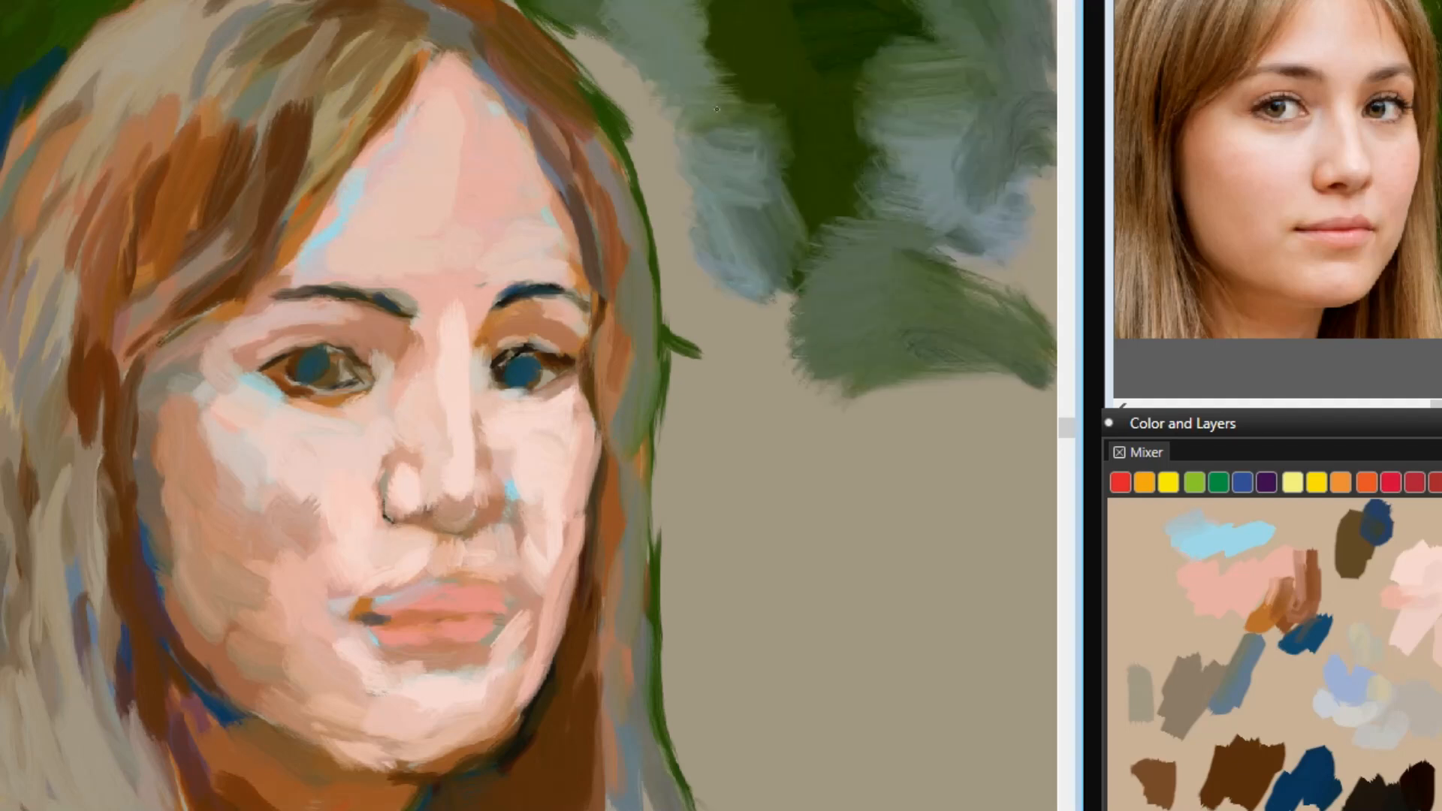
left_click_drag(751, 180, 902, 172)
left_click_drag(811, 30, 849, 136)
left_click_drag(954, 293, 969, 473)
left_click_drag(939, 571, 909, 676)
left_click_drag(1007, 676, 976, 781)
left_click_drag(1029, 488, 999, 616)
left_click_drag(899, 390, 954, 307)
left_click_drag(894, 225, 841, 150)
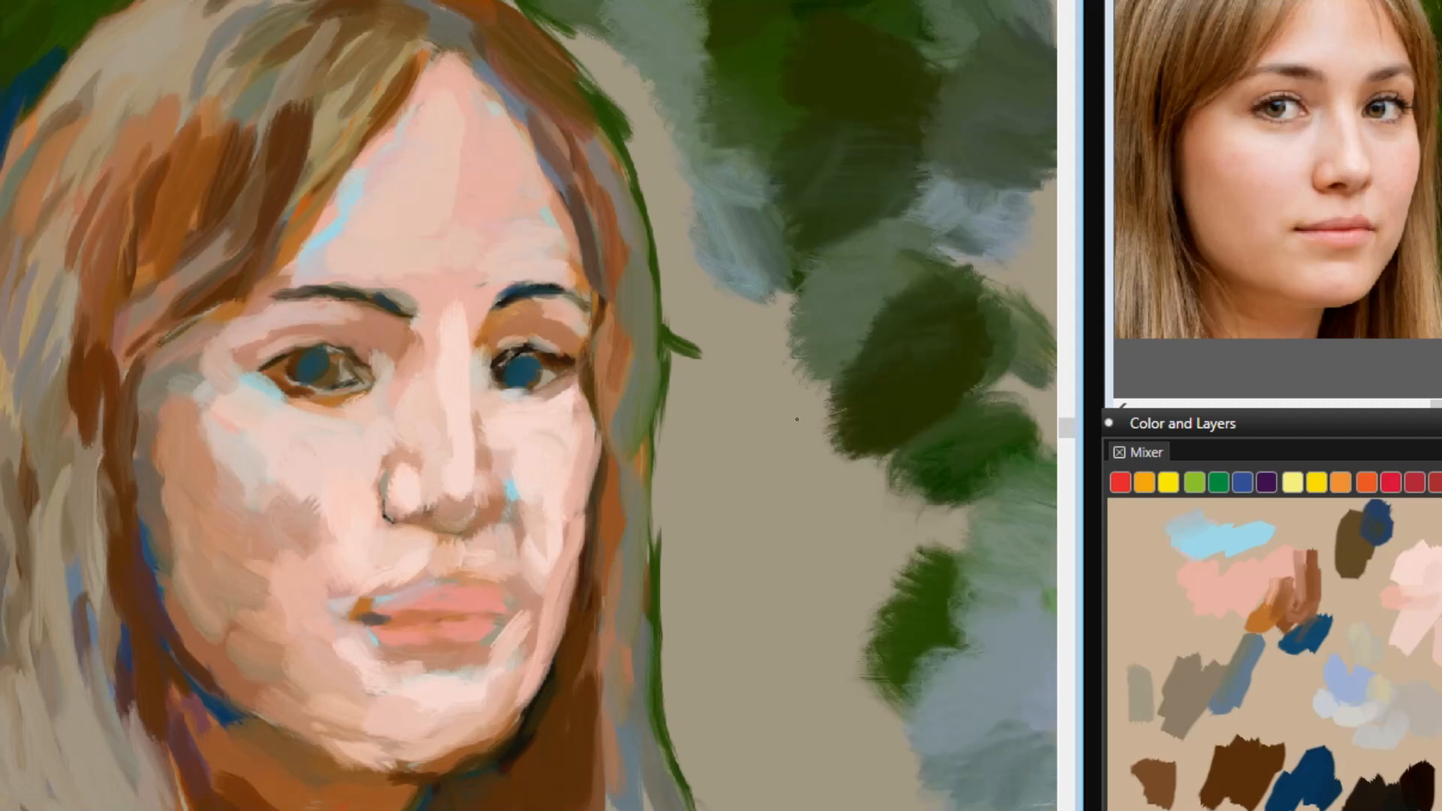
Extend the background with dark and olive green patches toward the upper right edge of the canvas.
left_click_drag(826, 406, 766, 593)
left_click_drag(849, 721, 766, 789)
left_click_drag(917, 481, 841, 601)
left_click_drag(999, 316, 1006, 421)
left_click_drag(789, 301, 796, 361)
key("ctrl+minus")
left_click_drag(714, 210, 811, 255)
left_click_drag(706, 248, 789, 308)
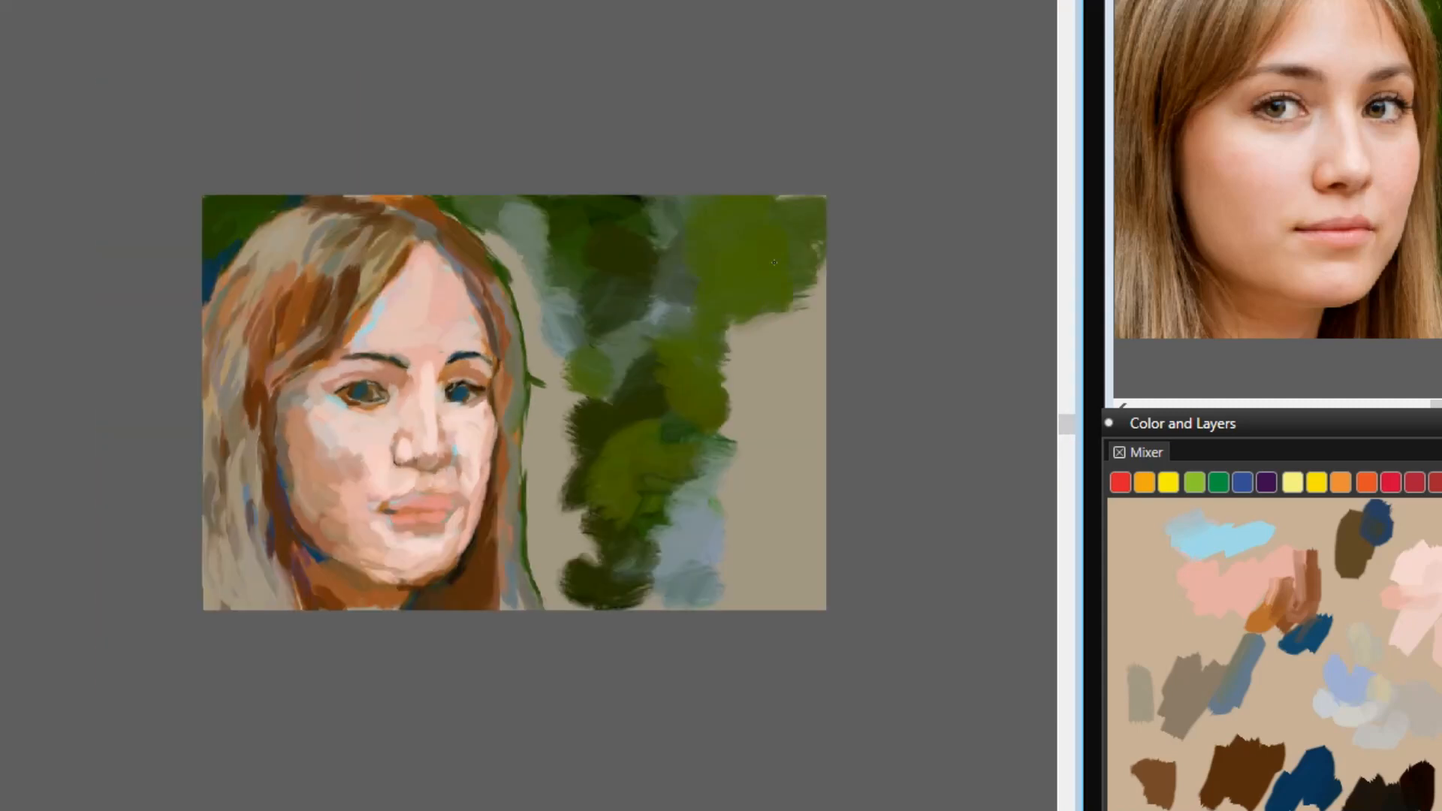
Cover the remaining bare background with green patches and paint dark tones up to the hair's right outline.
left_click_drag(796, 368, 722, 481)
left_click_drag(785, 534, 758, 583)
left_click_drag(811, 398, 789, 510)
left_click_drag(759, 398, 691, 481)
left_click_drag(729, 218, 796, 270)
left_click_drag(668, 300, 755, 345)
left_click_drag(812, 480, 785, 594)
left_click_drag(751, 537, 714, 598)
left_click_drag(804, 390, 740, 488)
left_click_drag(695, 409, 661, 477)
mouse_move(560, 391)
left_mouse_down()
mouse_move(559, 458)
mouse_move(616, 414)
left_mouse_up()
mouse_move(481, 237)
left_mouse_down()
mouse_move(534, 289)
mouse_move(539, 380)
left_mouse_up()
left_click_drag(535, 233, 570, 308)
left_click_drag(547, 383, 543, 428)
left_click_drag(548, 432, 552, 514)
Define the hair's right contour with long dark green strokes in the adjoining background.
key("ctrl+plus")
left_click_drag(733, 259, 732, 432)
left_click_drag(752, 300, 767, 481)
left_click_drag(774, 421, 781, 706)
left_click_drag(753, 638, 766, 797)
left_click_drag(841, 661, 886, 797)
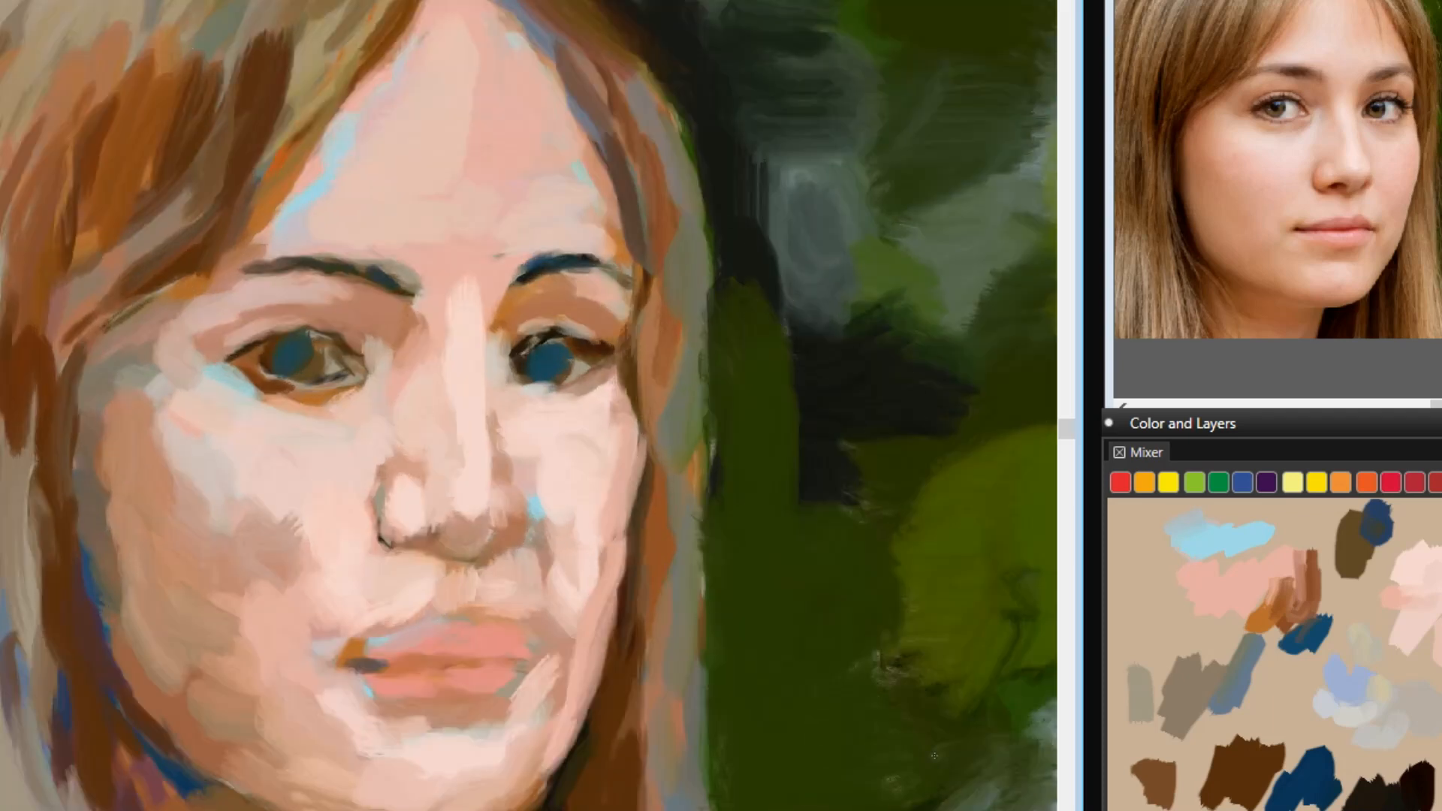
Dab olive and mid-green foliage patches over the dark background beside the head.
left_click_drag(894, 338, 841, 489)
left_click_drag(939, 113, 924, 270)
left_click_drag(807, 150, 811, 300)
left_click_drag(803, 15, 773, 112)
left_click_drag(947, 180, 939, 278)
left_click_drag(932, 511, 864, 668)
left_click_drag(1047, 684, 1010, 796)
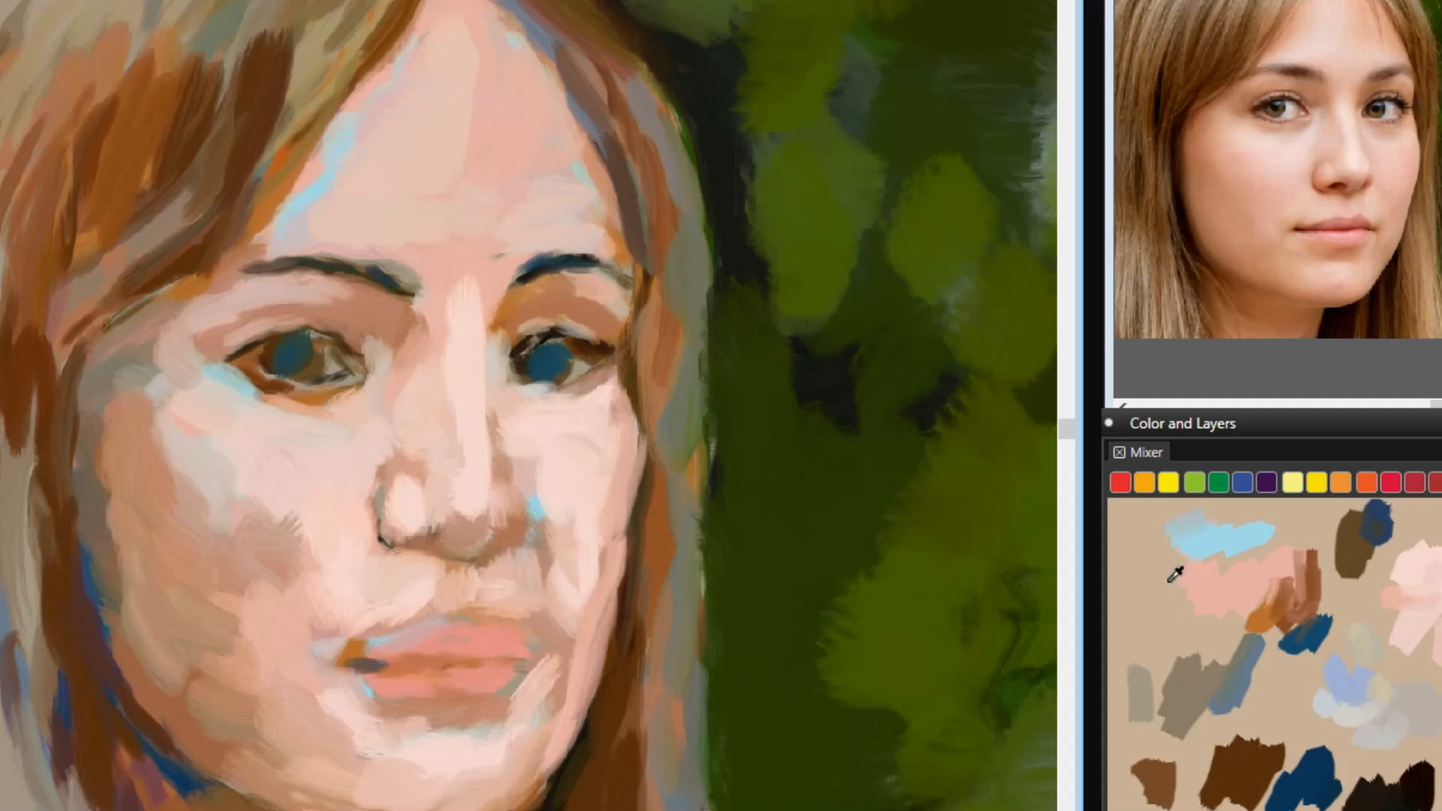
Pick pale pink from the mixed colours and brighten the forehead and the skin beneath the left eye.
left_click(1422, 571)
left_click_drag(447, 72, 353, 214)
left_click_drag(481, 109, 380, 226)
left_click_drag(323, 436, 214, 417)
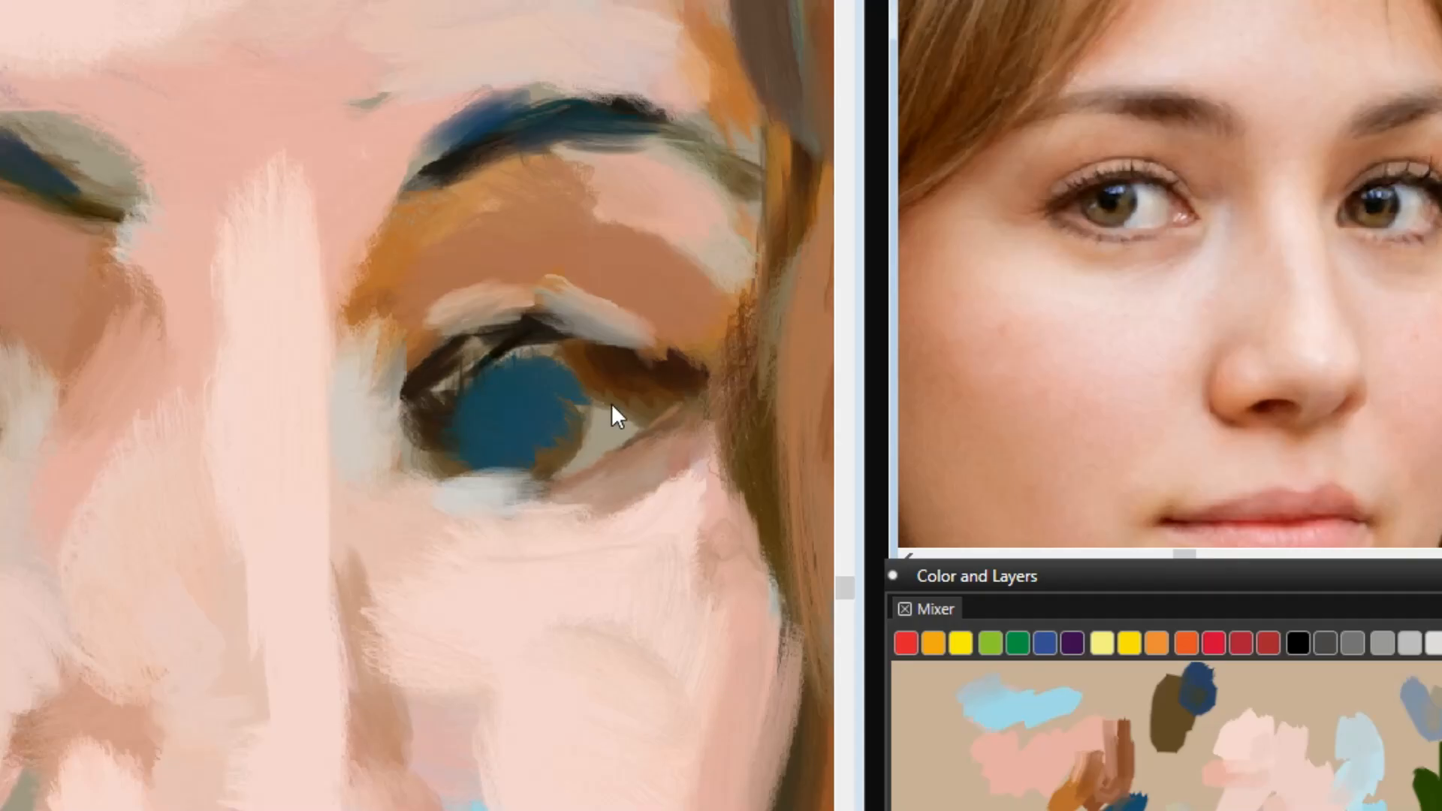
Repaint the right-hand eye's white in pale grey and build up its dark pupil, upper lid line and lashes.
mouse_move(601, 409)
left_mouse_down()
mouse_move(627, 395)
mouse_move(606, 393)
mouse_move(602, 370)
mouse_move(607, 390)
mouse_move(646, 398)
mouse_move(579, 441)
left_mouse_up()
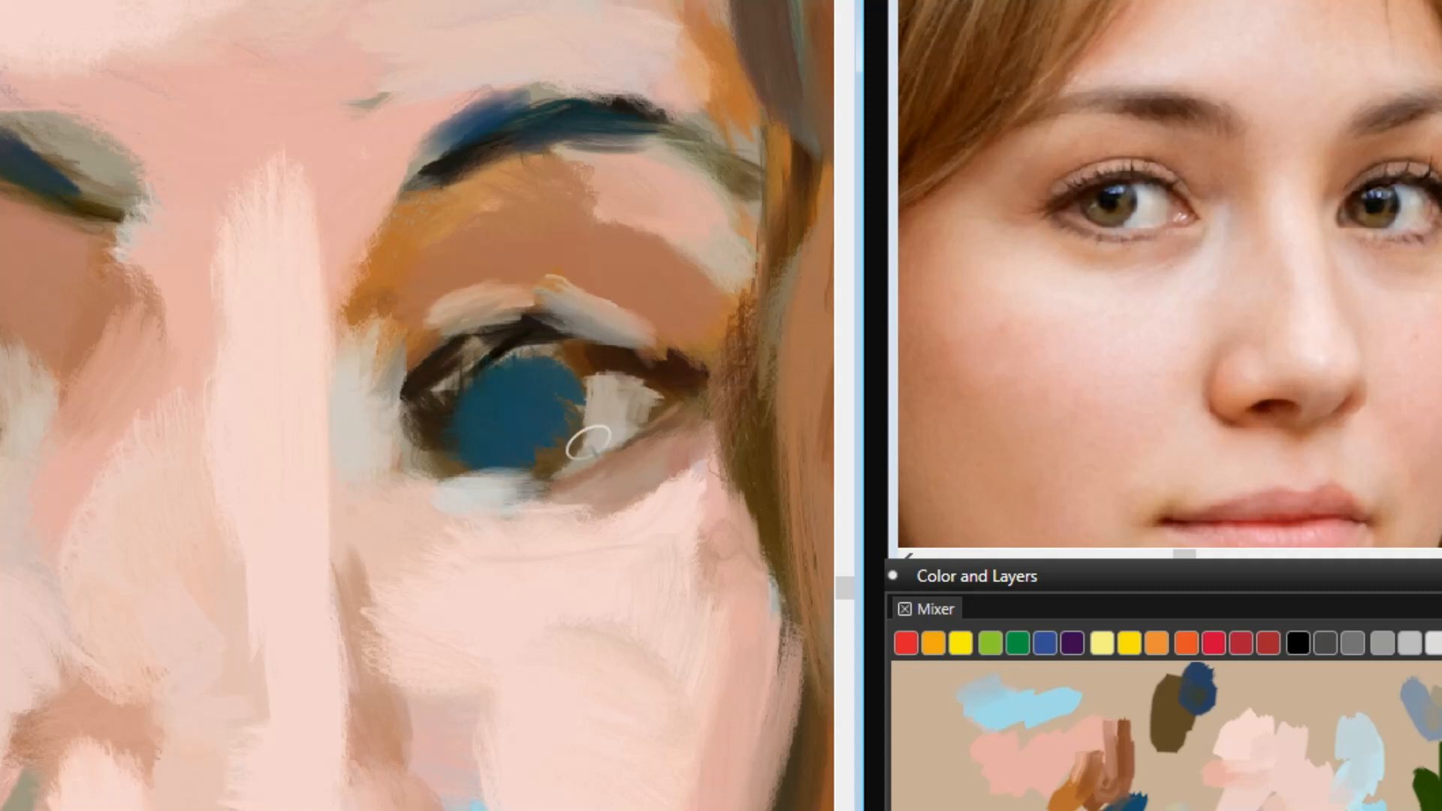
mouse_move(508, 410)
left_mouse_down()
mouse_move(573, 332)
mouse_move(631, 339)
mouse_move(512, 349)
left_mouse_up()
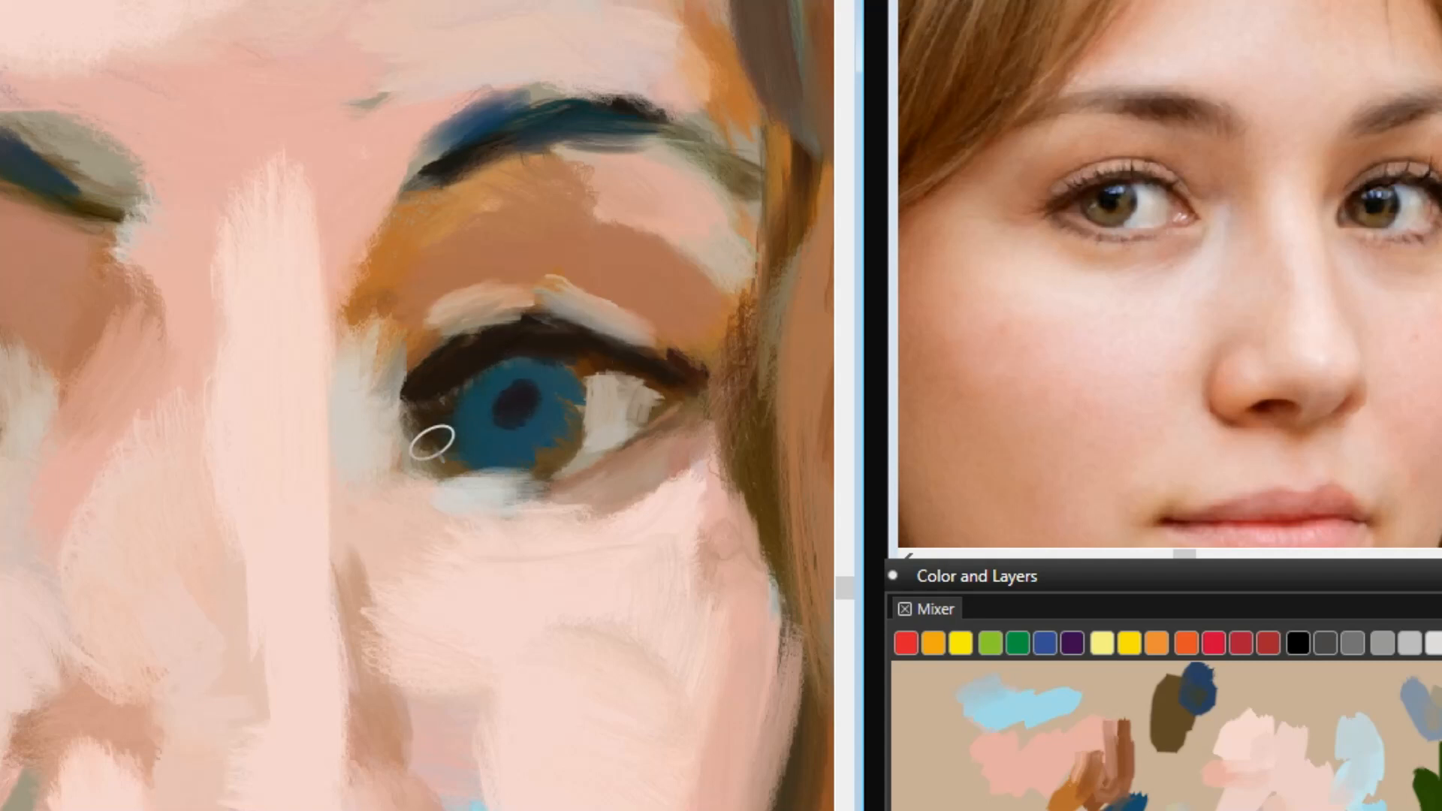
mouse_move(392, 439)
left_mouse_down()
mouse_move(467, 449)
mouse_move(553, 383)
mouse_move(574, 398)
mouse_move(484, 408)
mouse_move(503, 373)
left_mouse_up()
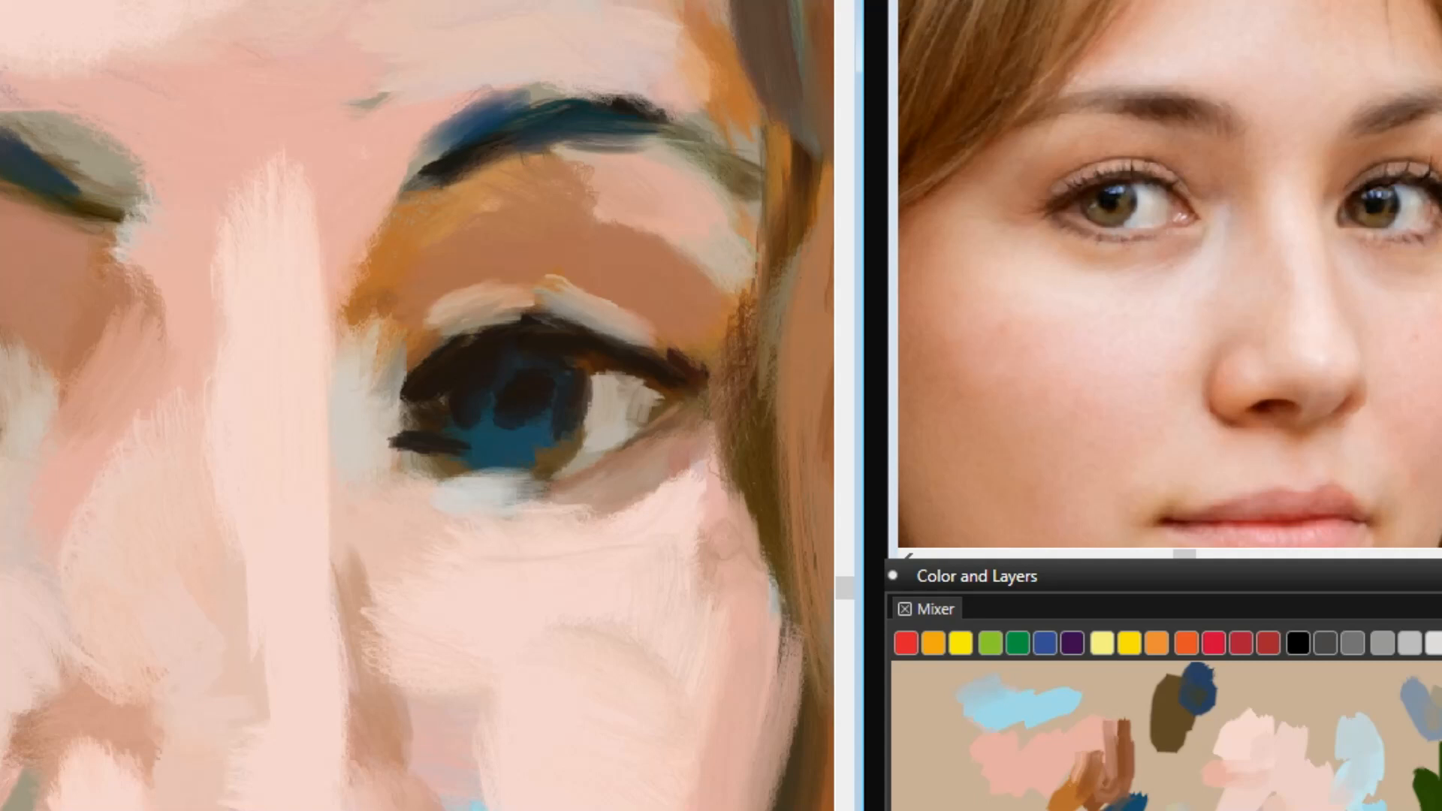
mouse_move(680, 353)
left_mouse_down()
mouse_move(653, 331)
mouse_move(511, 304)
left_mouse_up()
left_click_drag(496, 410, 466, 437)
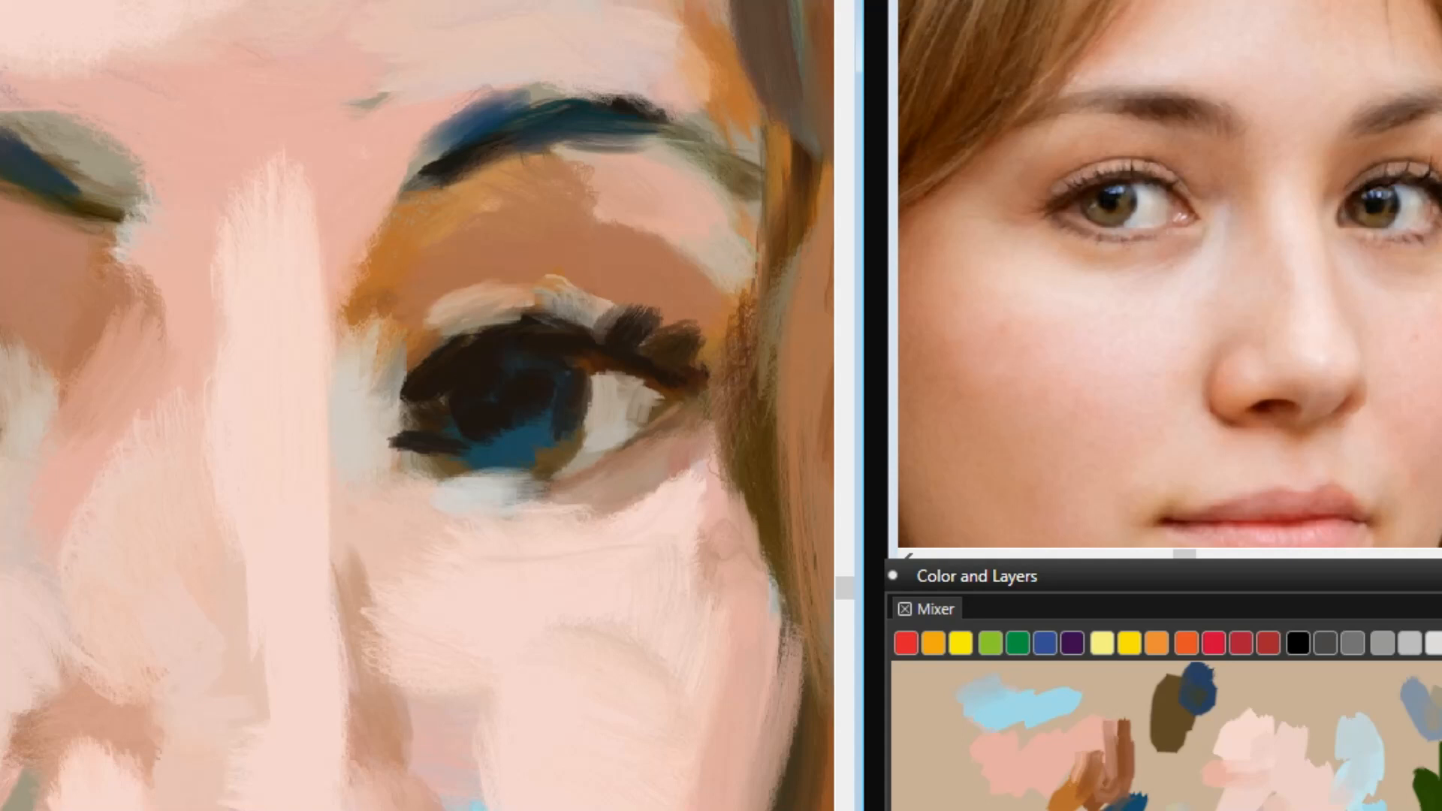
Glaze the right-hand iris with olive brown, lighten the lower lid with pink and draw a brown eyelid crease.
mouse_move(552, 399)
left_mouse_down()
mouse_move(565, 418)
mouse_move(553, 406)
mouse_move(544, 423)
mouse_move(560, 376)
left_mouse_up()
left_click(1171, 740)
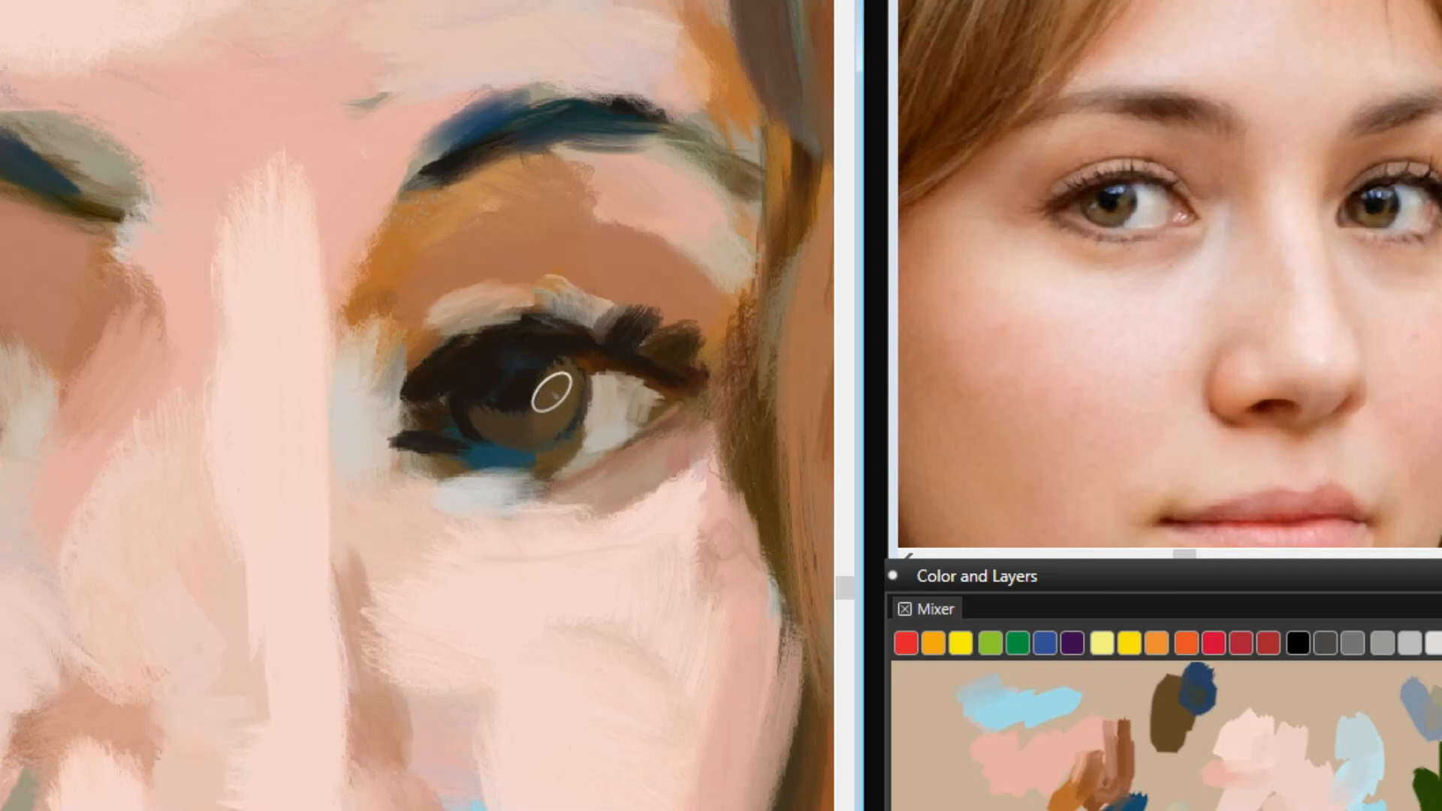
left_click_drag(566, 388, 542, 440)
mouse_move(476, 438)
left_mouse_down()
mouse_move(541, 460)
mouse_move(551, 444)
mouse_move(524, 456)
mouse_move(428, 443)
left_mouse_up()
mouse_move(477, 335)
left_mouse_down()
mouse_move(457, 321)
mouse_move(533, 295)
left_mouse_up()
left_click(1131, 770)
mouse_move(420, 330)
left_mouse_down()
mouse_move(526, 260)
mouse_move(614, 275)
left_mouse_up()
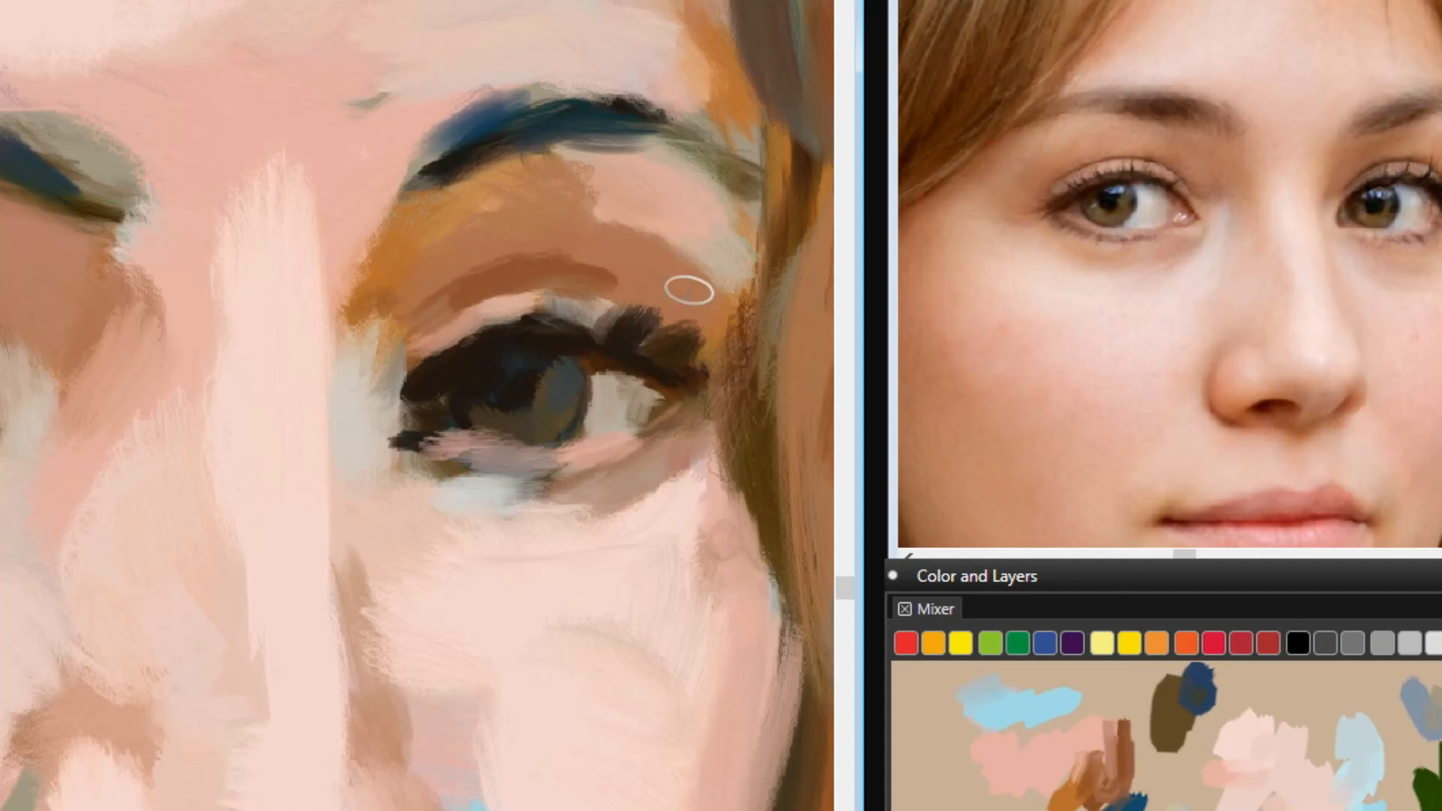
Paint pink skin below the right-hand brow and add pale lavender-blue highlights to the eye white and iris.
mouse_move(1053, 613)
left_mouse_down()
mouse_move(926, 443)
mouse_move(1094, 656)
left_mouse_up()
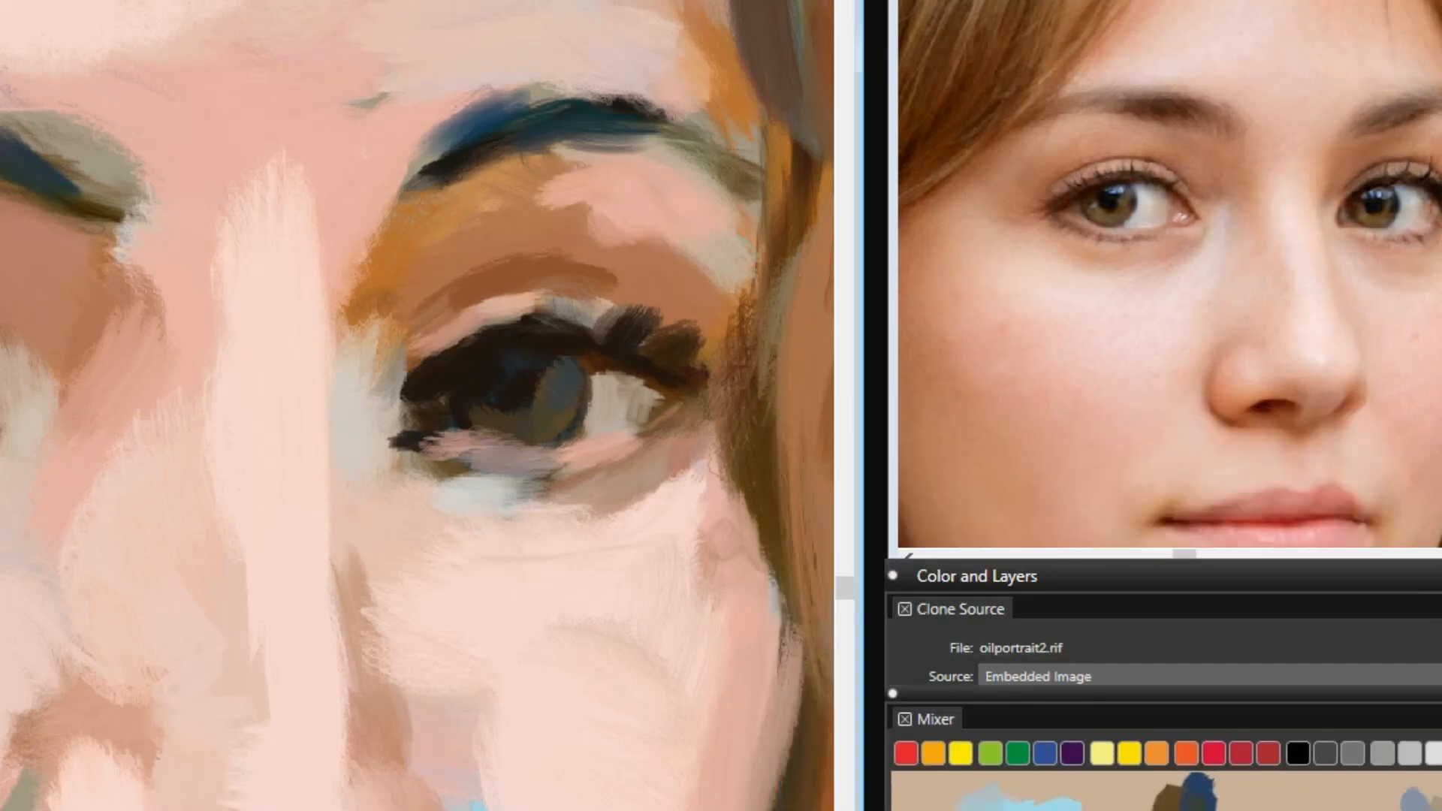
mouse_move(655, 249)
left_mouse_down()
mouse_move(563, 184)
mouse_move(545, 188)
mouse_move(676, 237)
mouse_move(733, 282)
left_mouse_up()
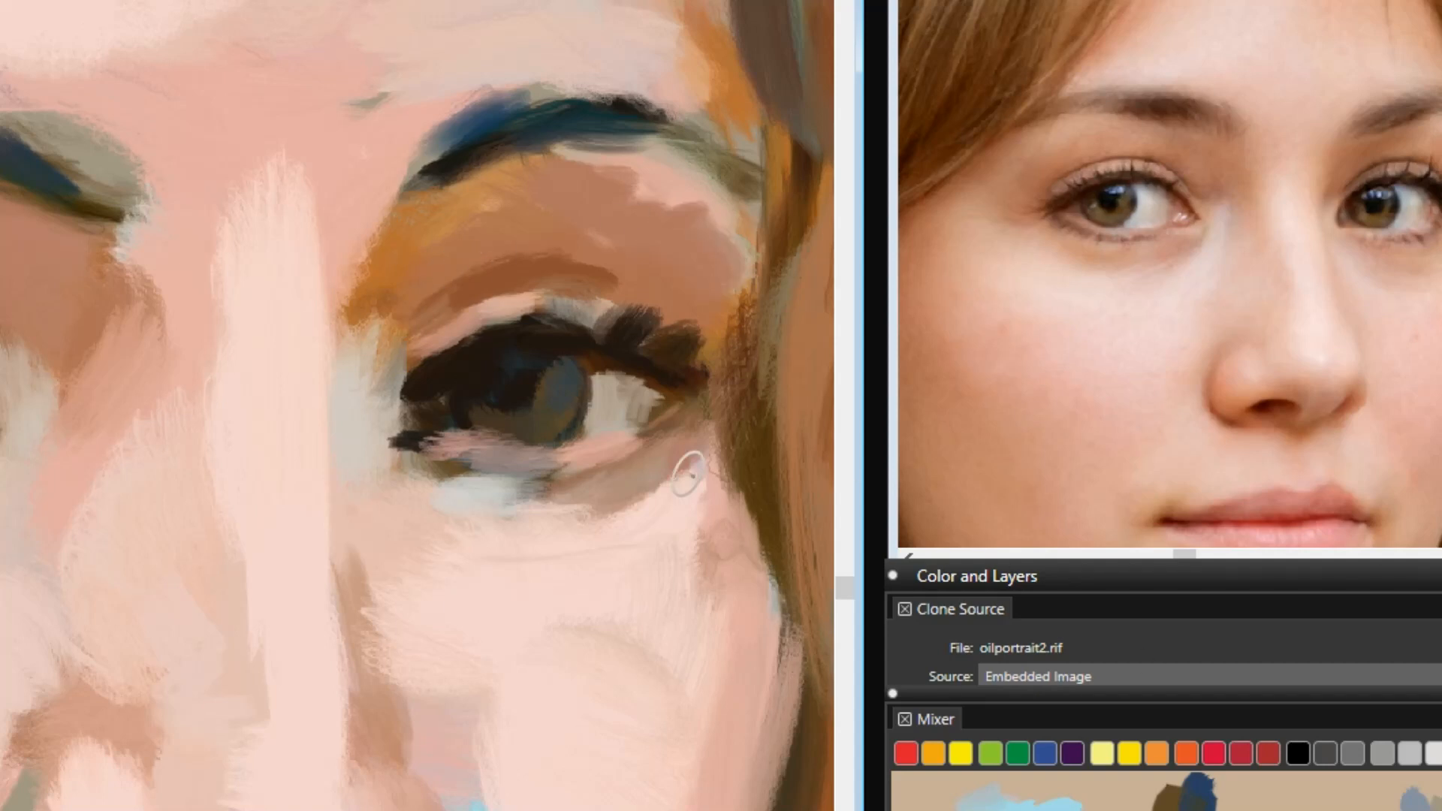
left_click_drag(593, 364, 639, 376)
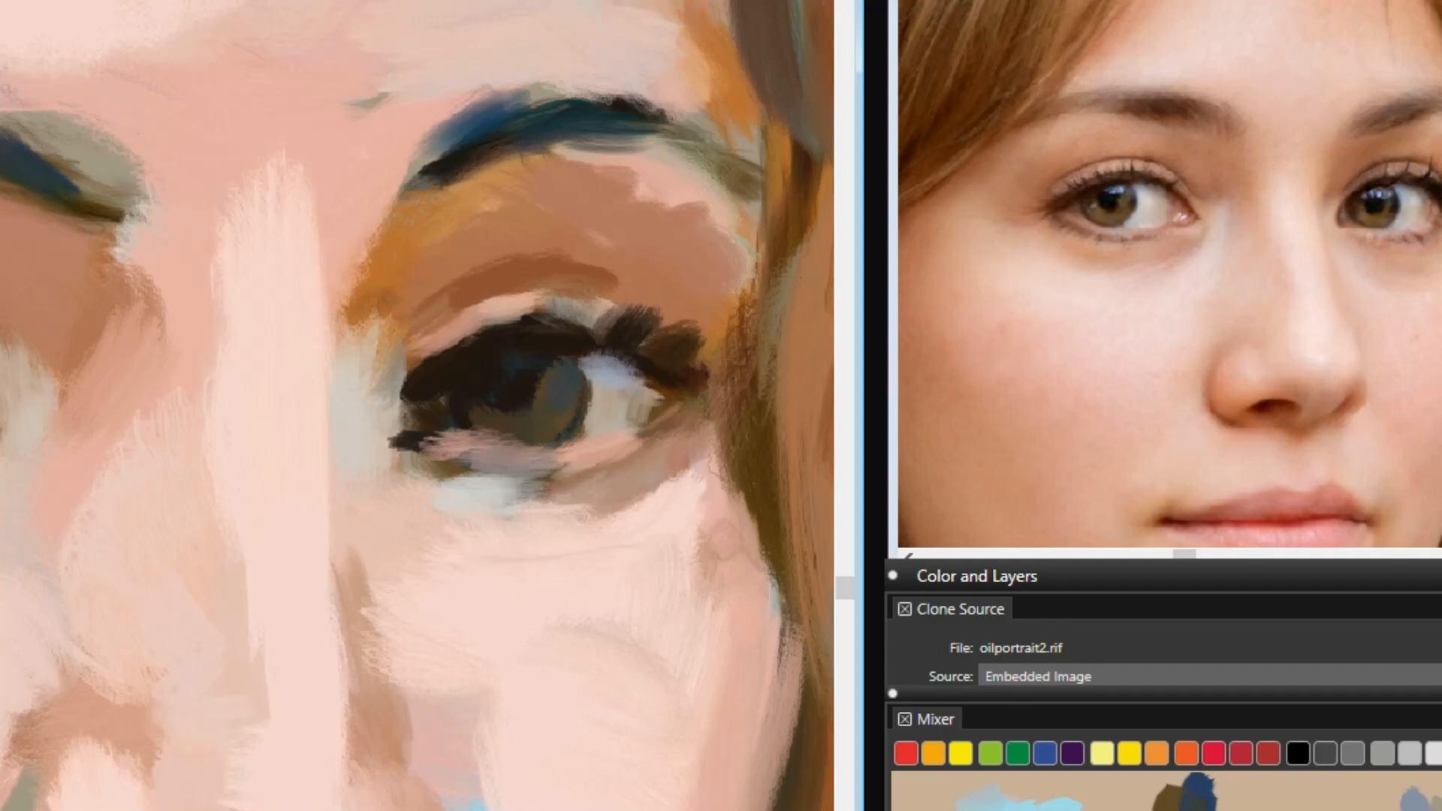
left_click_drag(532, 364, 546, 374)
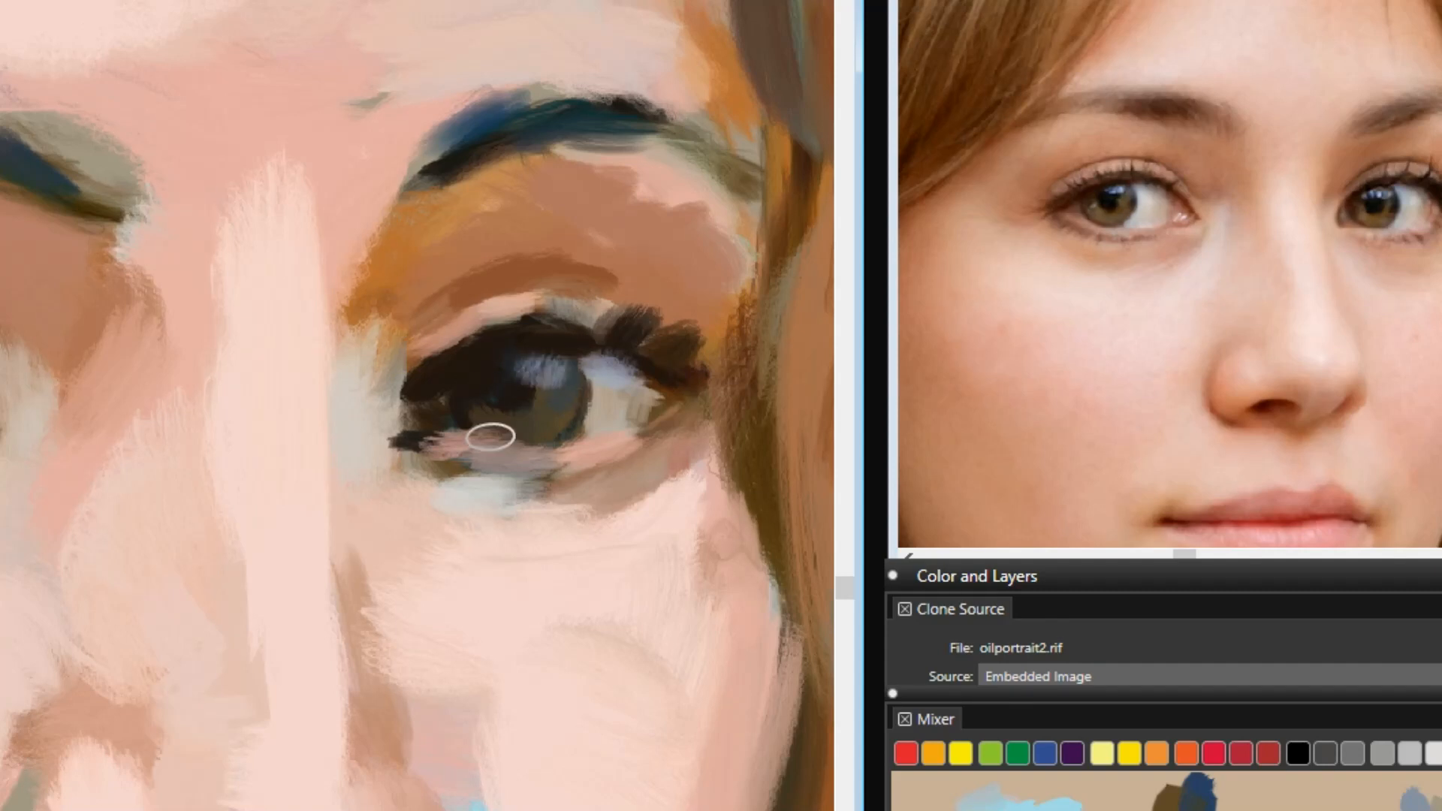
Refine the left-hand eye with dark lashes, a brown eyelid crease, a brighter eye white and pale blue highlights.
mouse_move(490, 297)
left_mouse_down()
mouse_move(440, 311)
mouse_move(445, 280)
mouse_move(491, 290)
left_mouse_up()
mouse_move(1099, 244)
left_mouse_down()
mouse_move(1127, 268)
mouse_move(1151, 265)
mouse_move(1143, 302)
mouse_move(1156, 291)
mouse_move(1111, 312)
mouse_move(1044, 327)
left_mouse_up()
left_click_drag(524, 273, 547, 291)
mouse_move(284, 277)
left_mouse_down()
mouse_move(338, 318)
mouse_move(362, 277)
left_mouse_up()
left_click_drag(374, 363, 312, 353)
left_click_drag(579, 392, 462, 386)
left_click_drag(507, 424, 575, 359)
mouse_move(620, 224)
left_mouse_down()
mouse_move(617, 256)
mouse_move(583, 214)
mouse_move(644, 248)
left_mouse_up()
left_click_drag(535, 186, 560, 224)
mouse_move(939, 214)
left_mouse_down()
mouse_move(918, 254)
mouse_move(930, 207)
left_mouse_up()
left_click_drag(596, 665, 610, 725)
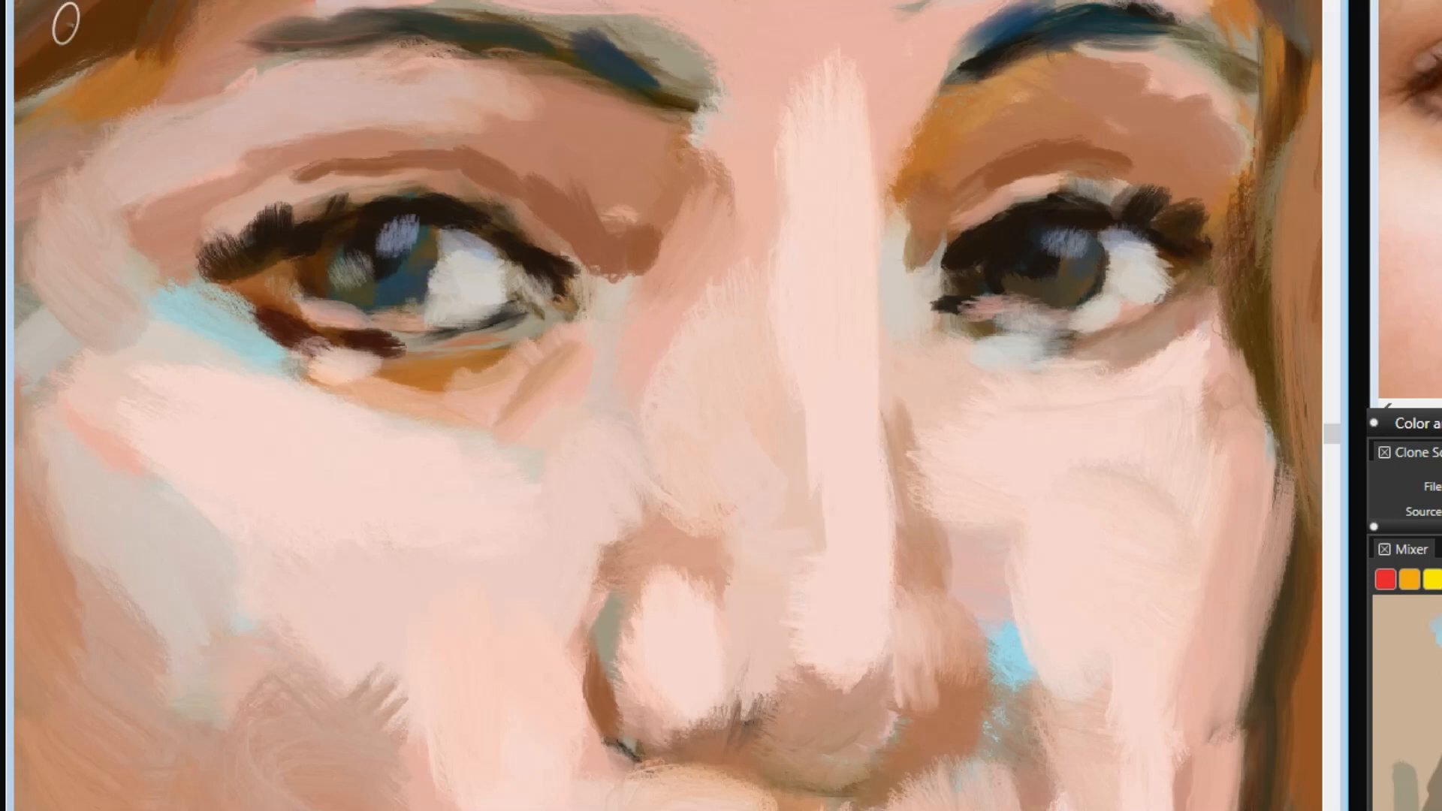
Dab muted blue accents around both eyes' lids and lash corners, plus a pinkish-brown touch in the right-hand eye's inner corner.
left_click_drag(535, 194, 571, 242)
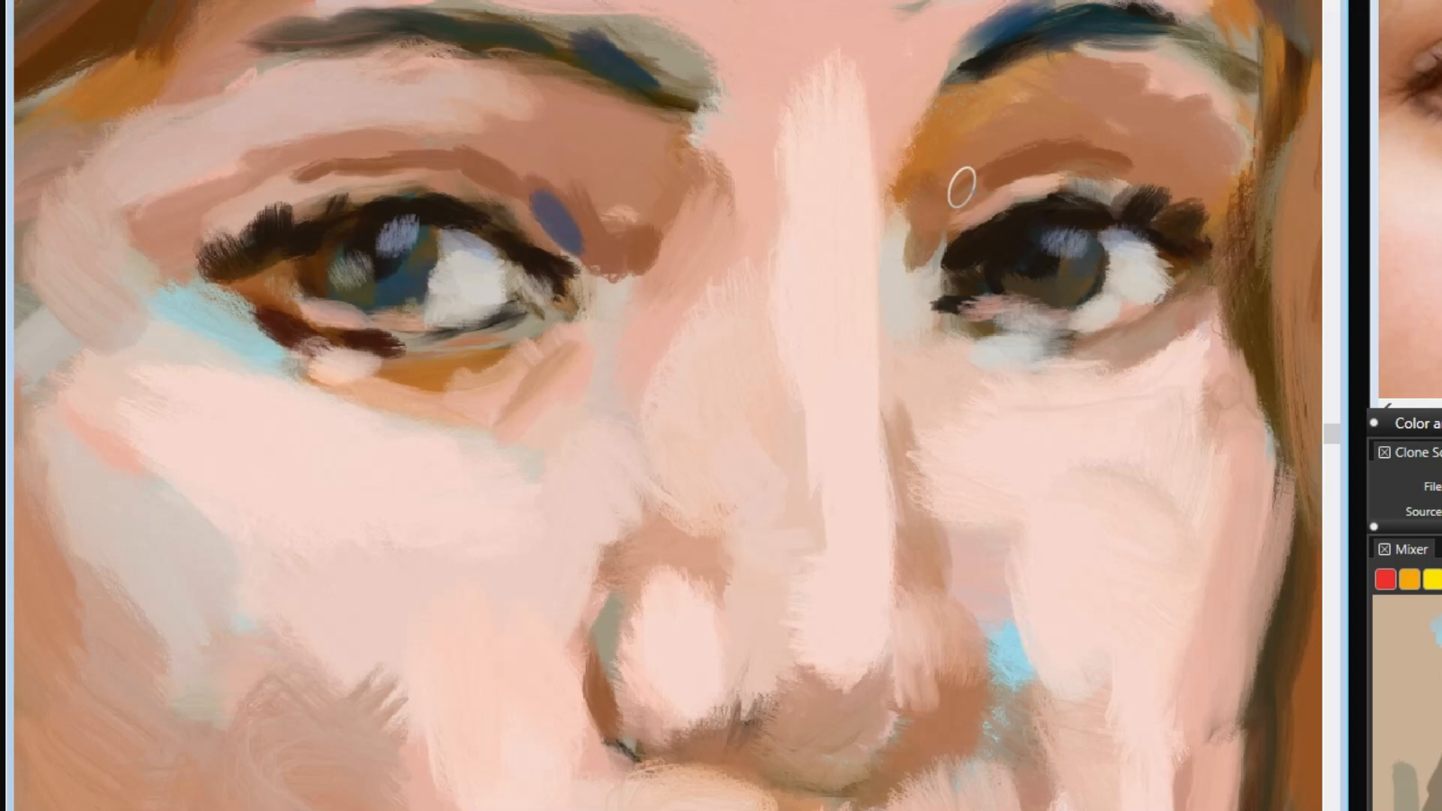
left_click_drag(973, 180, 939, 226)
left_click_drag(1040, 162, 1014, 173)
left_click_drag(1172, 293, 1089, 325)
left_click_drag(304, 315, 263, 312)
left_click_drag(252, 261, 176, 280)
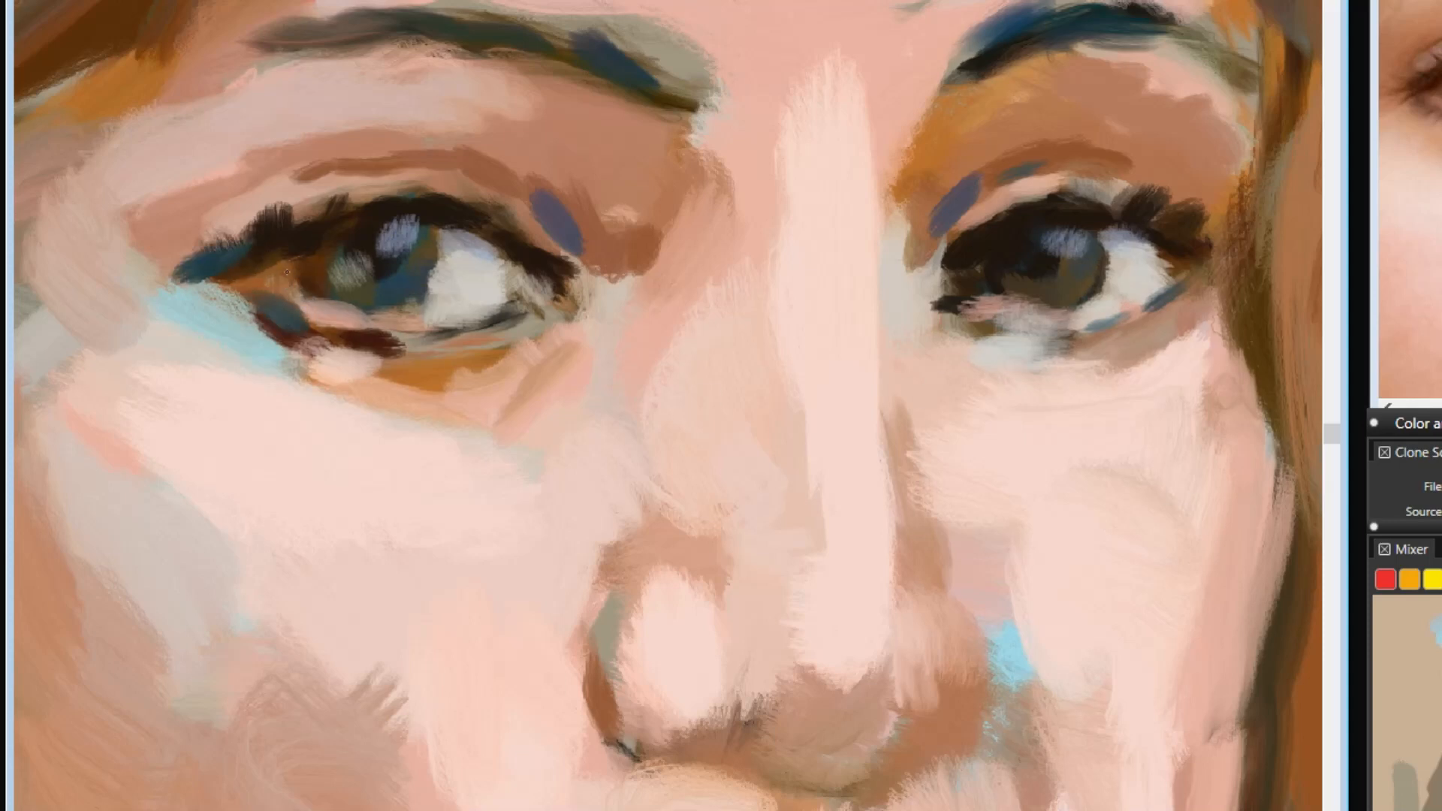
left_click_drag(970, 280, 963, 259)
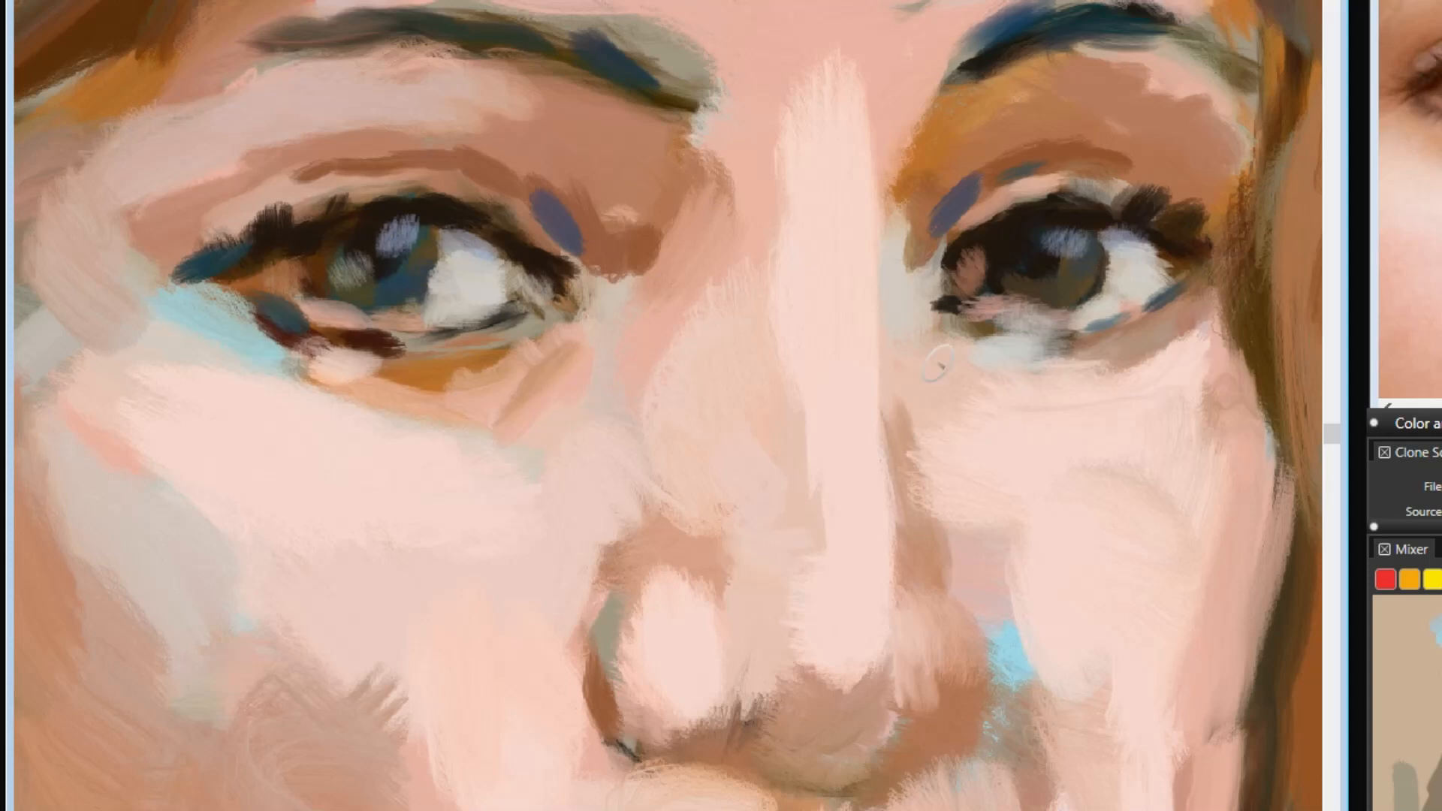
Darken the nostrils with brown and paint deep red accents along the parting line and corners of the mouth.
mouse_move(763, 710)
left_mouse_down()
mouse_move(722, 725)
mouse_move(774, 714)
mouse_move(679, 732)
mouse_move(727, 738)
left_mouse_up()
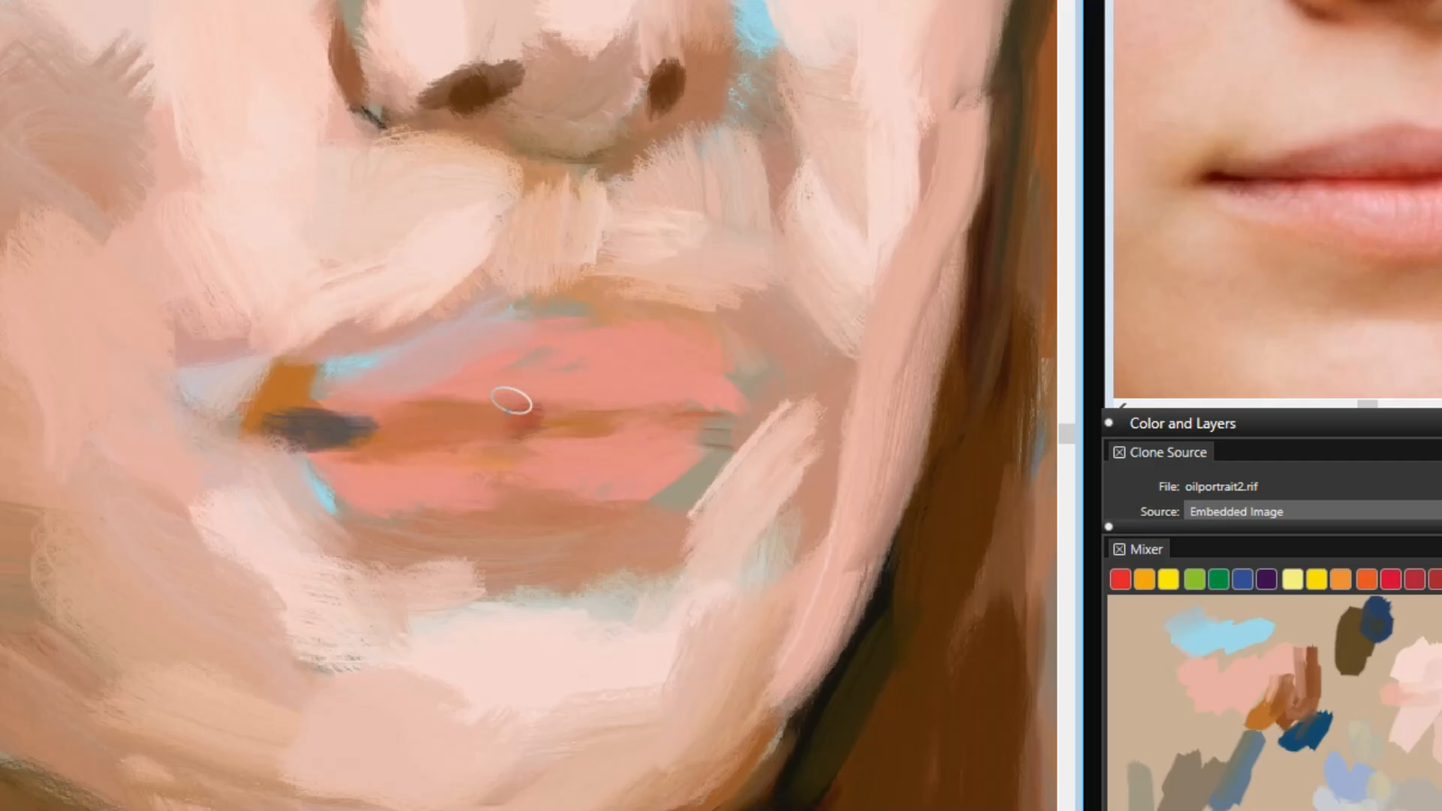
mouse_move(508, 402)
left_mouse_down()
mouse_move(563, 425)
mouse_move(799, 417)
left_mouse_up()
left_click_drag(313, 425, 247, 412)
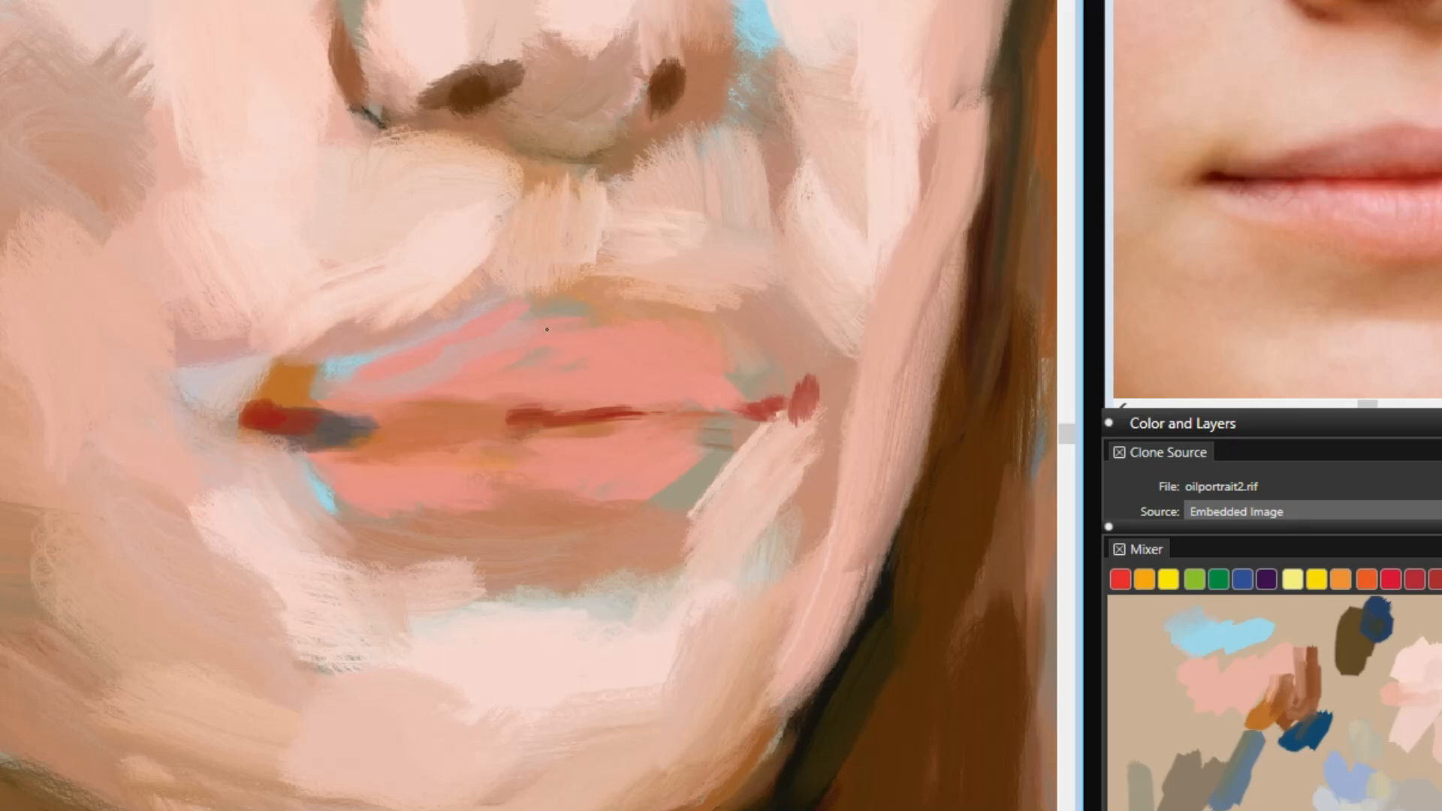
Fill out the lips with coral pink and dab pale blue-grey highlights on both lips.
mouse_move(631, 469)
left_mouse_down()
mouse_move(719, 455)
mouse_move(645, 511)
mouse_move(521, 517)
mouse_move(437, 499)
mouse_move(399, 469)
left_mouse_up()
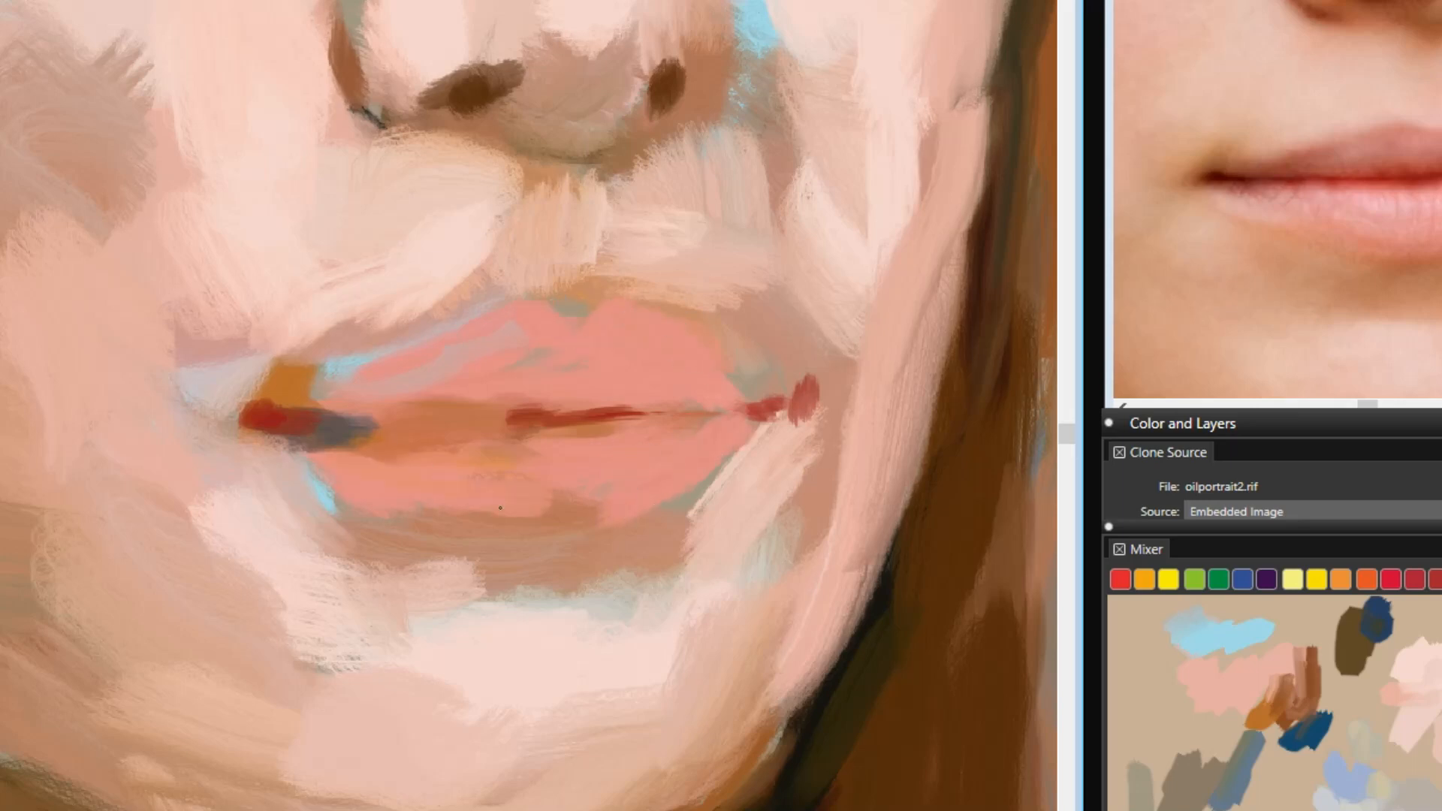
mouse_move(606, 445)
left_mouse_down()
mouse_move(623, 447)
mouse_move(549, 453)
mouse_move(643, 442)
left_mouse_up()
left_click(1439, 753)
left_click_drag(661, 451, 671, 446)
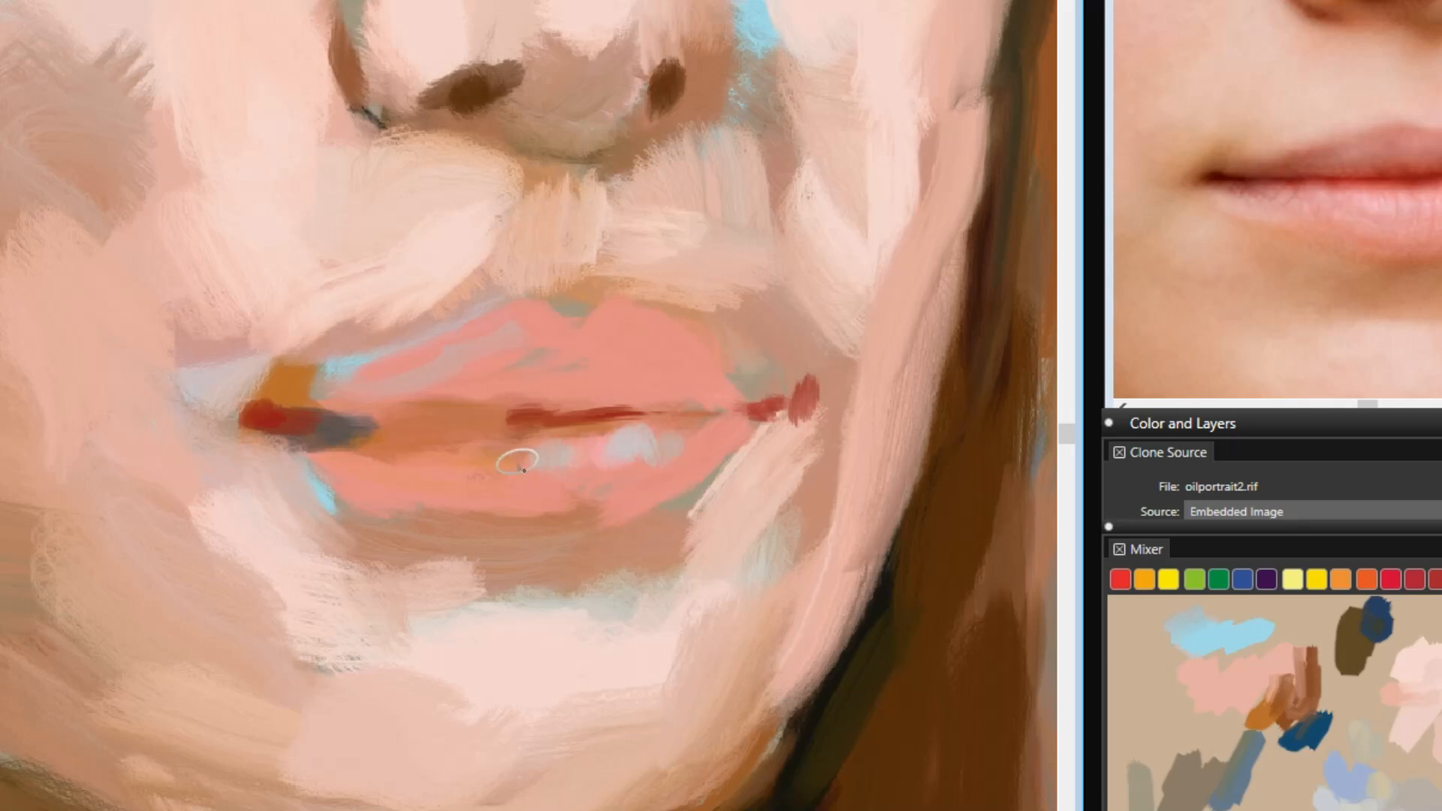
left_click_drag(512, 460, 482, 466)
left_click_drag(478, 362, 502, 350)
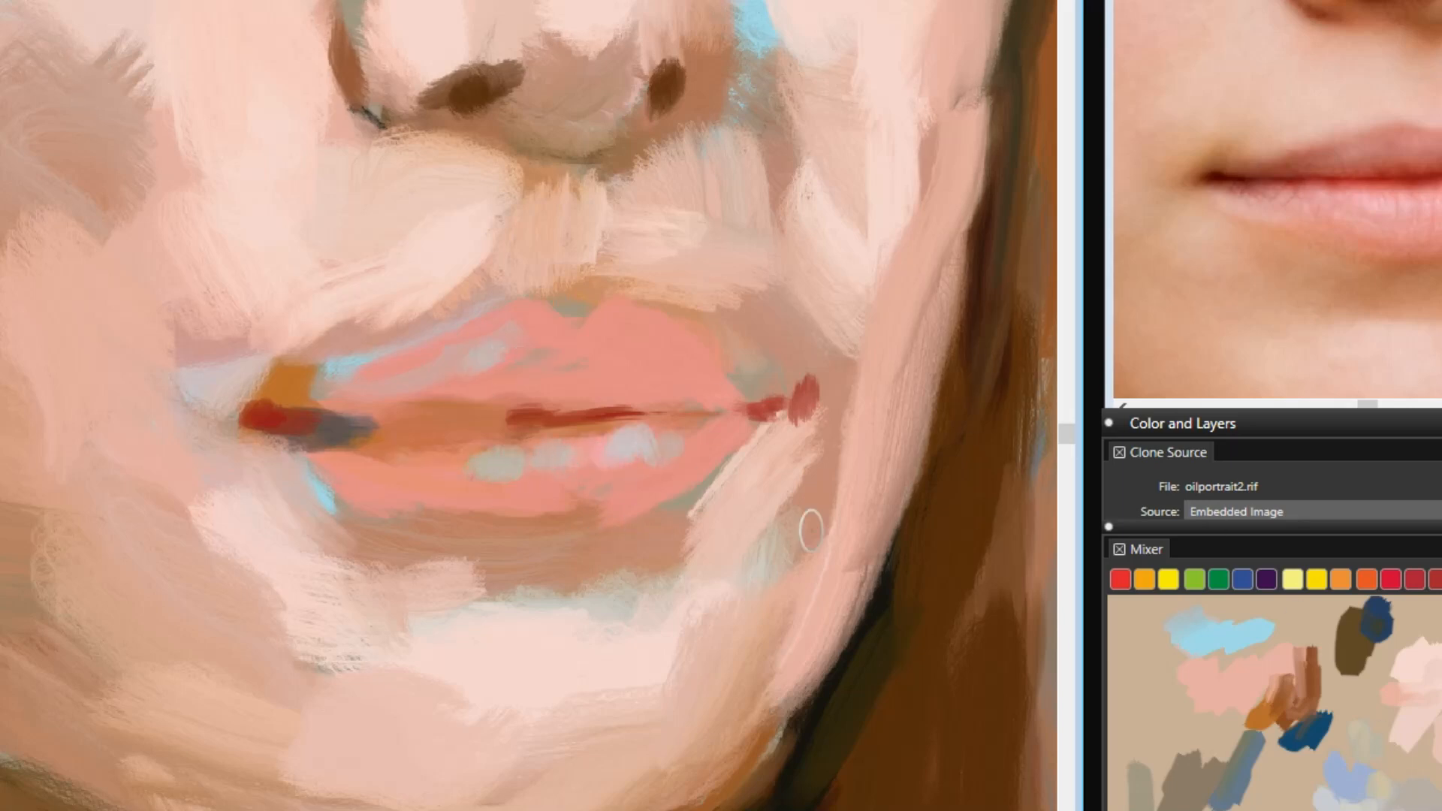
Add deep red to the centre of the mouth line and teal accents along the lips, cleaning up the lower lip's edge.
left_click_drag(560, 397, 627, 402)
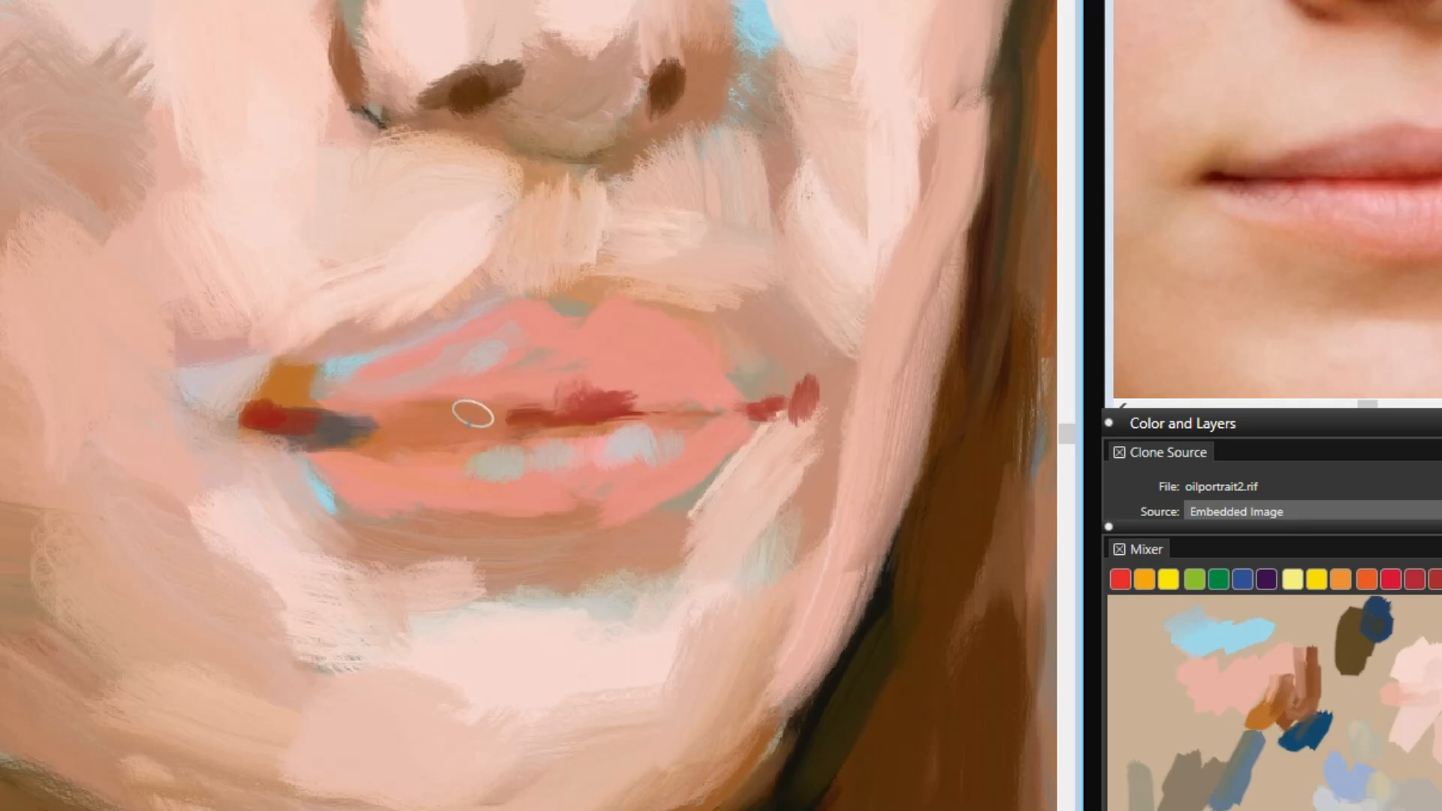
left_click_drag(353, 424, 320, 411)
left_click_drag(770, 392, 714, 395)
left_click_drag(560, 526, 583, 530)
mouse_move(331, 489)
left_mouse_down()
mouse_move(307, 462)
mouse_move(344, 494)
mouse_move(408, 497)
left_mouse_up()
left_click_drag(565, 484, 535, 472)
Define the lip outline with pale pink skin strokes above the upper lip and beside the mouth.
mouse_move(622, 268)
left_mouse_down()
mouse_move(590, 310)
mouse_move(505, 279)
mouse_move(368, 331)
left_mouse_up()
mouse_move(287, 358)
left_mouse_down()
mouse_move(319, 377)
mouse_move(335, 337)
mouse_move(429, 313)
left_mouse_up()
left_click_drag(502, 263, 510, 189)
mouse_move(620, 193)
left_mouse_down()
mouse_move(620, 270)
mouse_move(733, 353)
mouse_move(740, 297)
mouse_move(670, 239)
mouse_move(665, 216)
left_mouse_up()
mouse_move(723, 513)
left_mouse_down()
mouse_move(712, 610)
mouse_move(655, 535)
mouse_move(687, 615)
left_mouse_up()
left_click_drag(772, 513, 756, 599)
left_click(814, 489)
mouse_move(831, 494)
left_mouse_down()
mouse_move(814, 542)
mouse_move(840, 473)
left_mouse_up()
Pick a light skin tone from the mixed colours and repaint the skin from the mouth's right corner up beside the nose.
left_click(1410, 700)
left_click_drag(829, 398, 796, 463)
left_click_drag(804, 307, 786, 356)
mouse_move(764, 226)
left_mouse_down()
mouse_move(759, 154)
mouse_move(672, 174)
left_mouse_up()
mouse_move(732, 75)
left_mouse_down()
mouse_move(717, 4)
mouse_move(762, 28)
mouse_move(793, 96)
left_mouse_up()
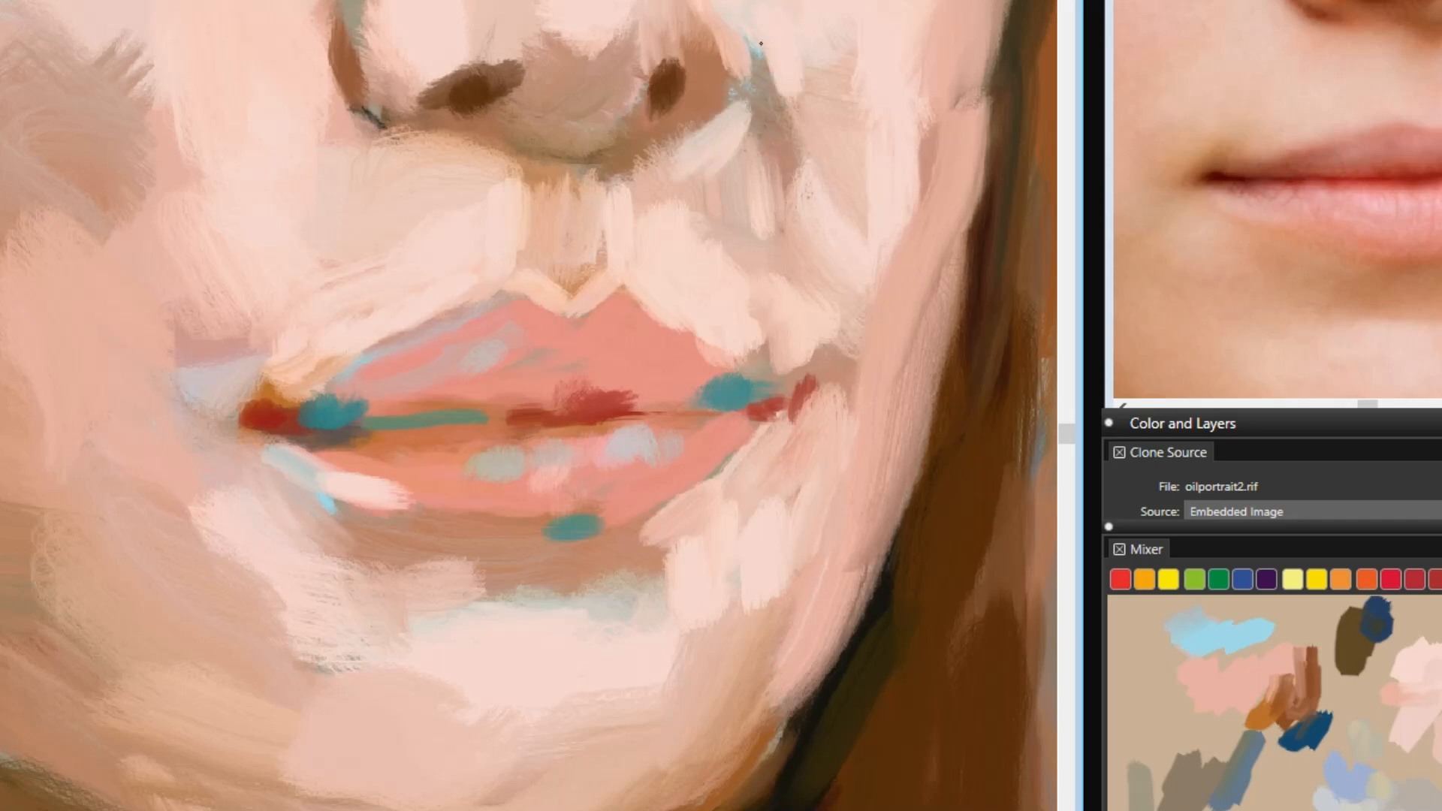
left_click_drag(759, 46, 788, 146)
left_click_drag(805, 67, 841, 135)
left_click_drag(768, 86, 794, 158)
left_click_drag(794, 157, 801, 176)
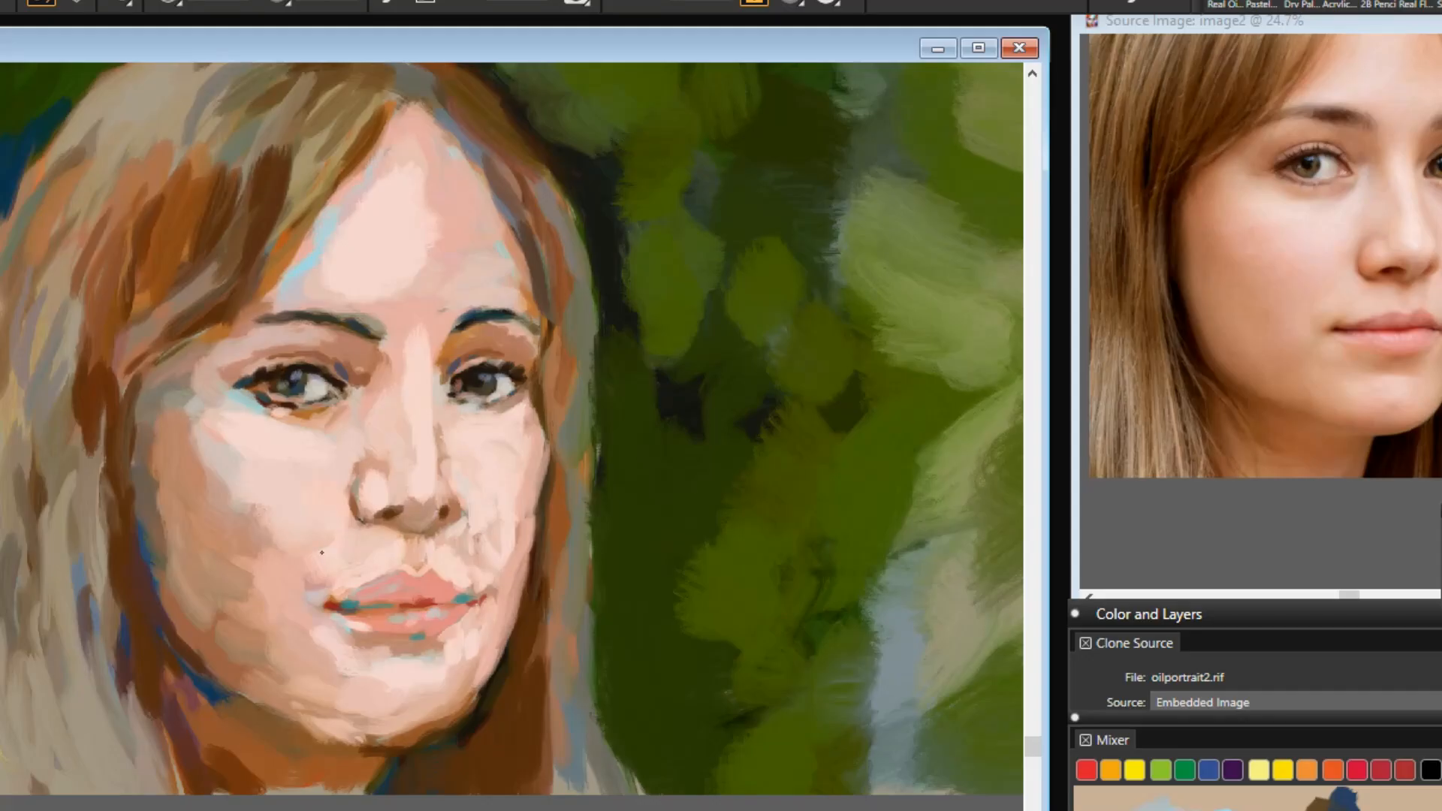
Warm the left-hand cheek with peach and dab translucent pale blue patches over both cheeks and the chin.
left_click_drag(321, 553, 172, 398)
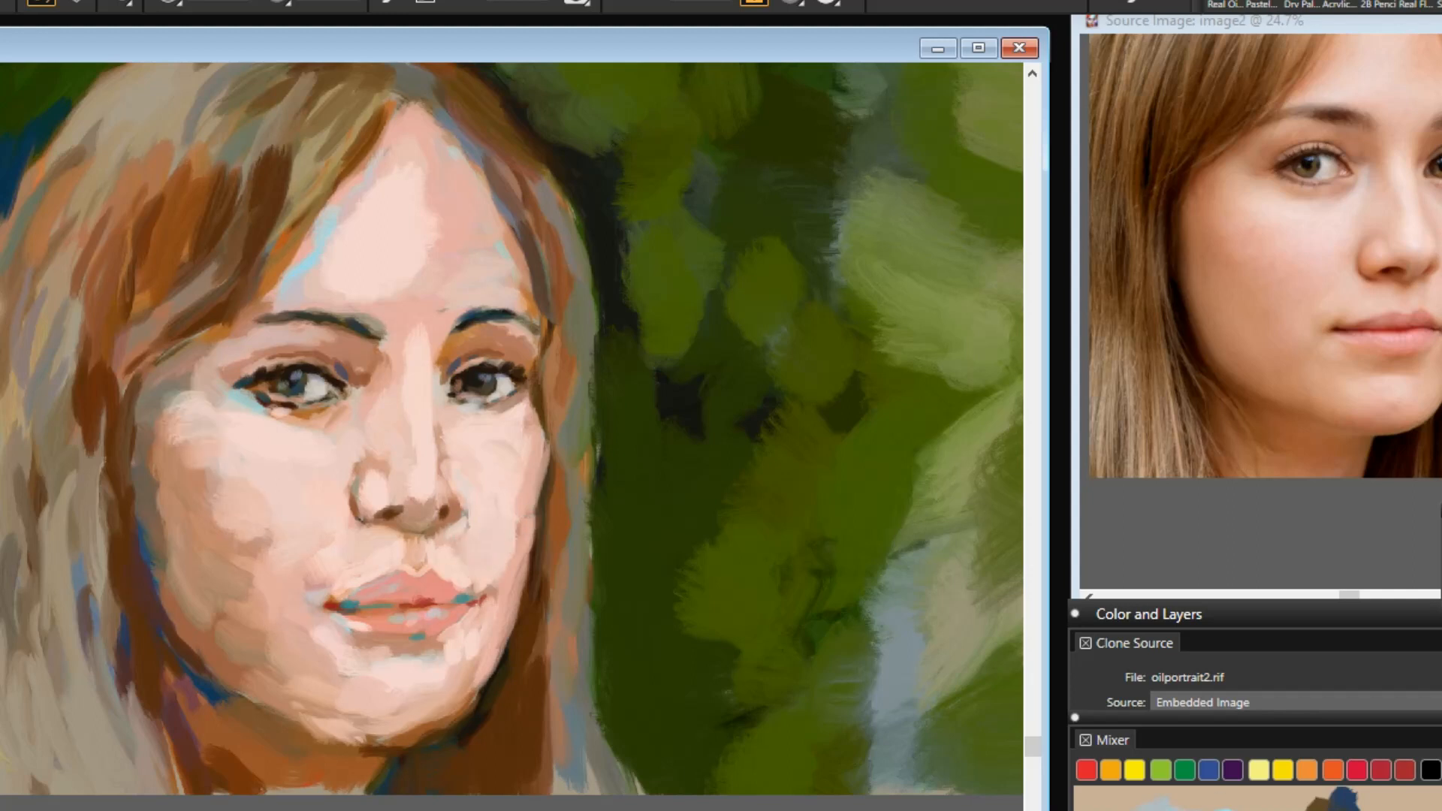
left_click_drag(508, 558, 510, 525)
mouse_move(200, 473)
left_mouse_down()
mouse_move(255, 578)
mouse_move(248, 631)
mouse_move(293, 640)
mouse_move(332, 684)
left_mouse_up()
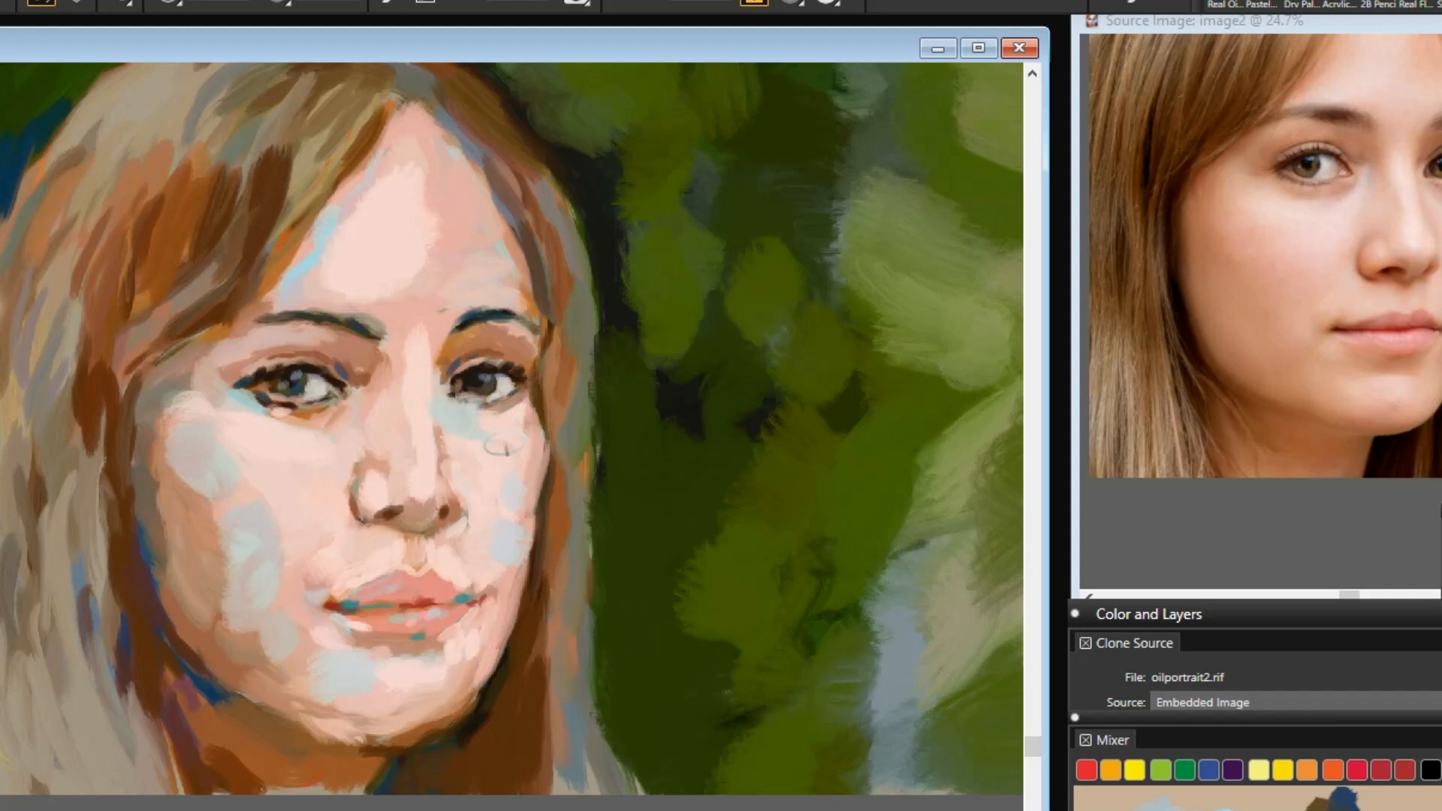
mouse_move(463, 437)
left_mouse_down()
mouse_move(496, 445)
mouse_move(497, 427)
mouse_move(477, 430)
left_mouse_up()
left_click(242, 12)
left_click_drag(242, 17, 173, 57)
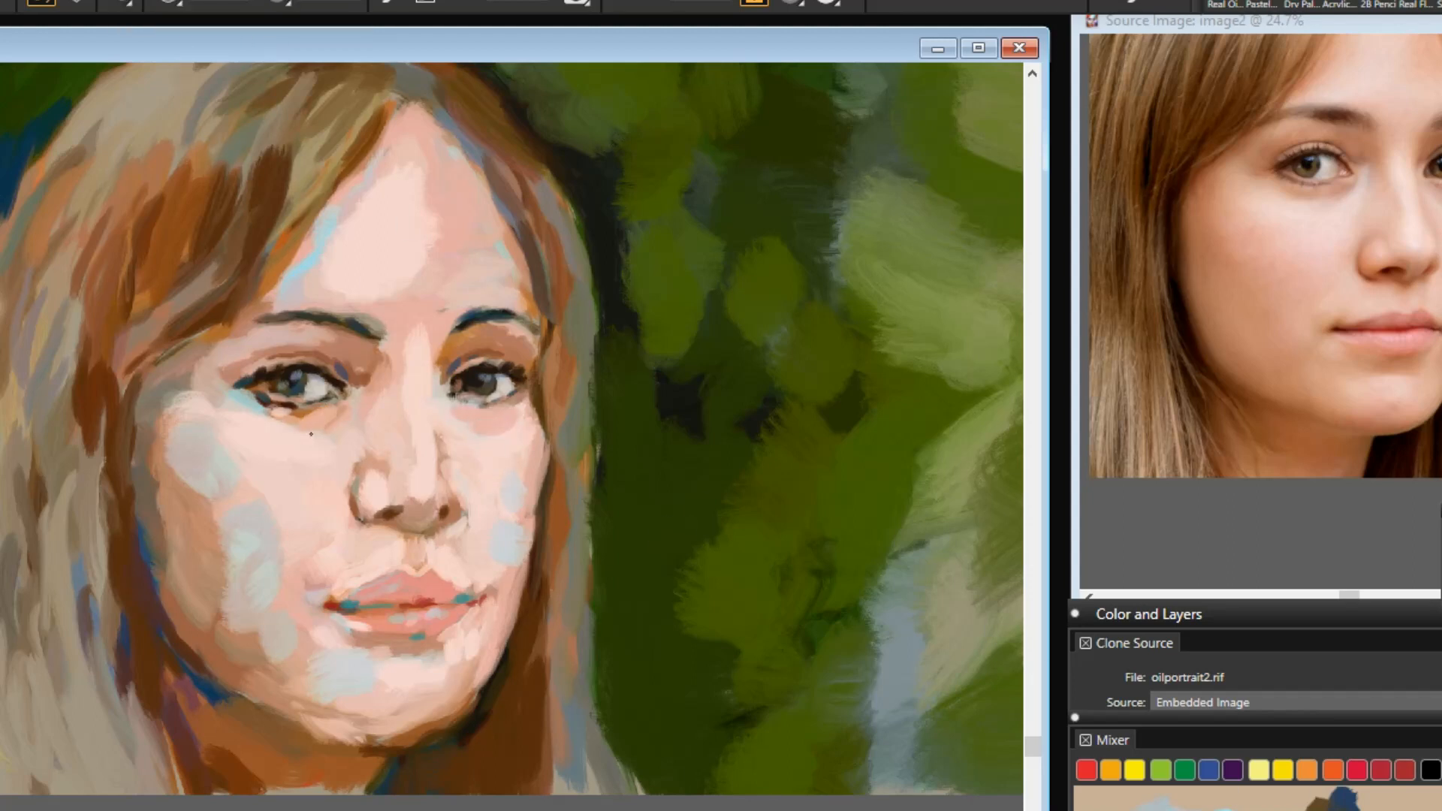
Glaze the eyelids with orange-brown and lay blue-grey patches down the left-hand cheek and jaw.
mouse_move(250, 369)
left_mouse_down()
mouse_move(213, 385)
mouse_move(245, 354)
mouse_move(303, 345)
left_mouse_up()
left_click_drag(491, 346, 463, 339)
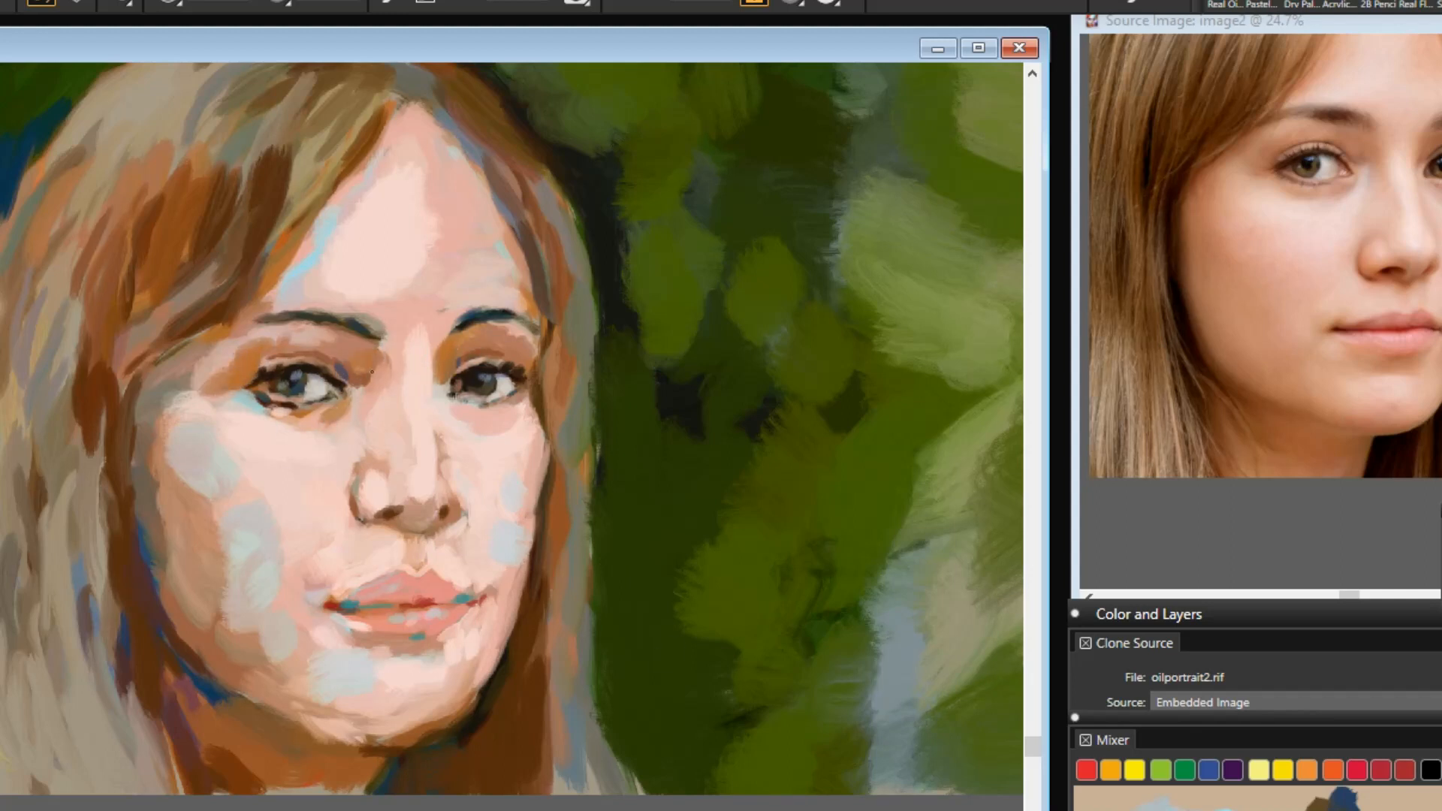
mouse_move(190, 450)
left_mouse_down()
mouse_move(225, 613)
mouse_move(281, 737)
left_mouse_up()
mouse_move(304, 676)
left_mouse_down()
mouse_move(282, 612)
mouse_move(319, 646)
left_mouse_up()
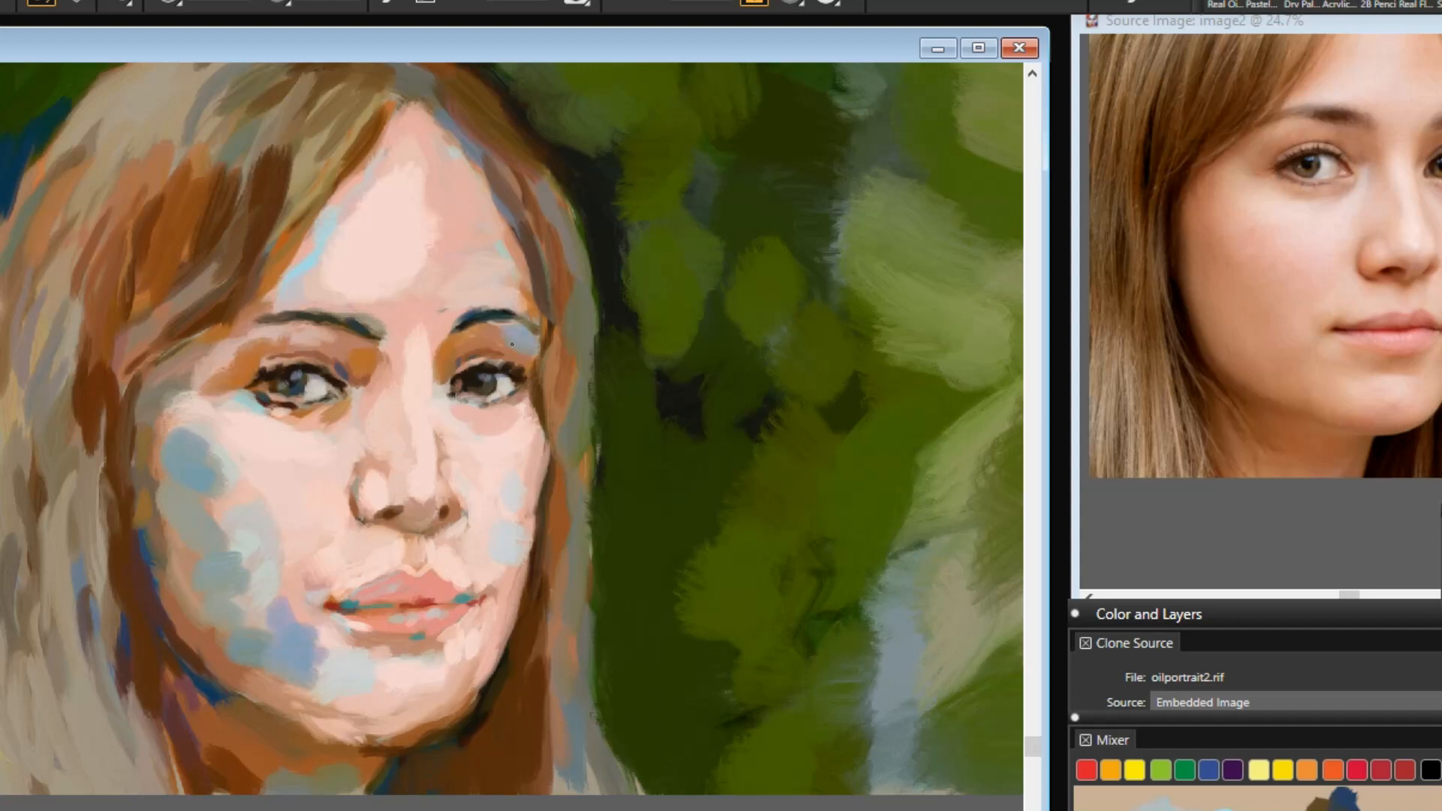
Shade the nose with a mauve side shadow and a blue nostril accent, and place brown patches on the left-hand cheek.
left_click_drag(364, 511, 363, 487)
mouse_move(398, 435)
left_mouse_down()
mouse_move(387, 392)
mouse_move(353, 449)
mouse_move(387, 417)
mouse_move(384, 462)
mouse_move(240, 481)
mouse_move(186, 443)
mouse_move(175, 379)
mouse_move(250, 603)
left_mouse_up()
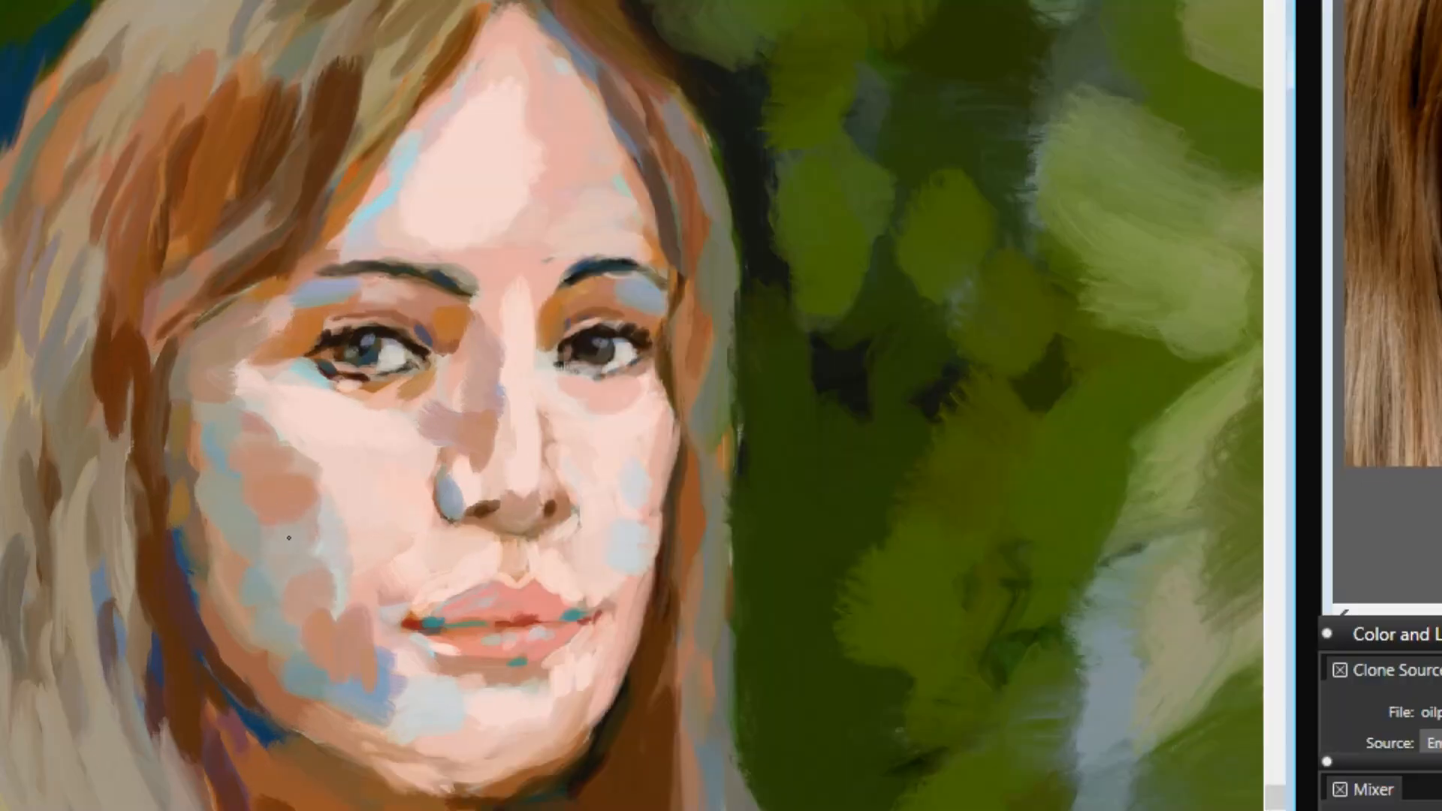
left_click_drag(233, 529, 248, 527)
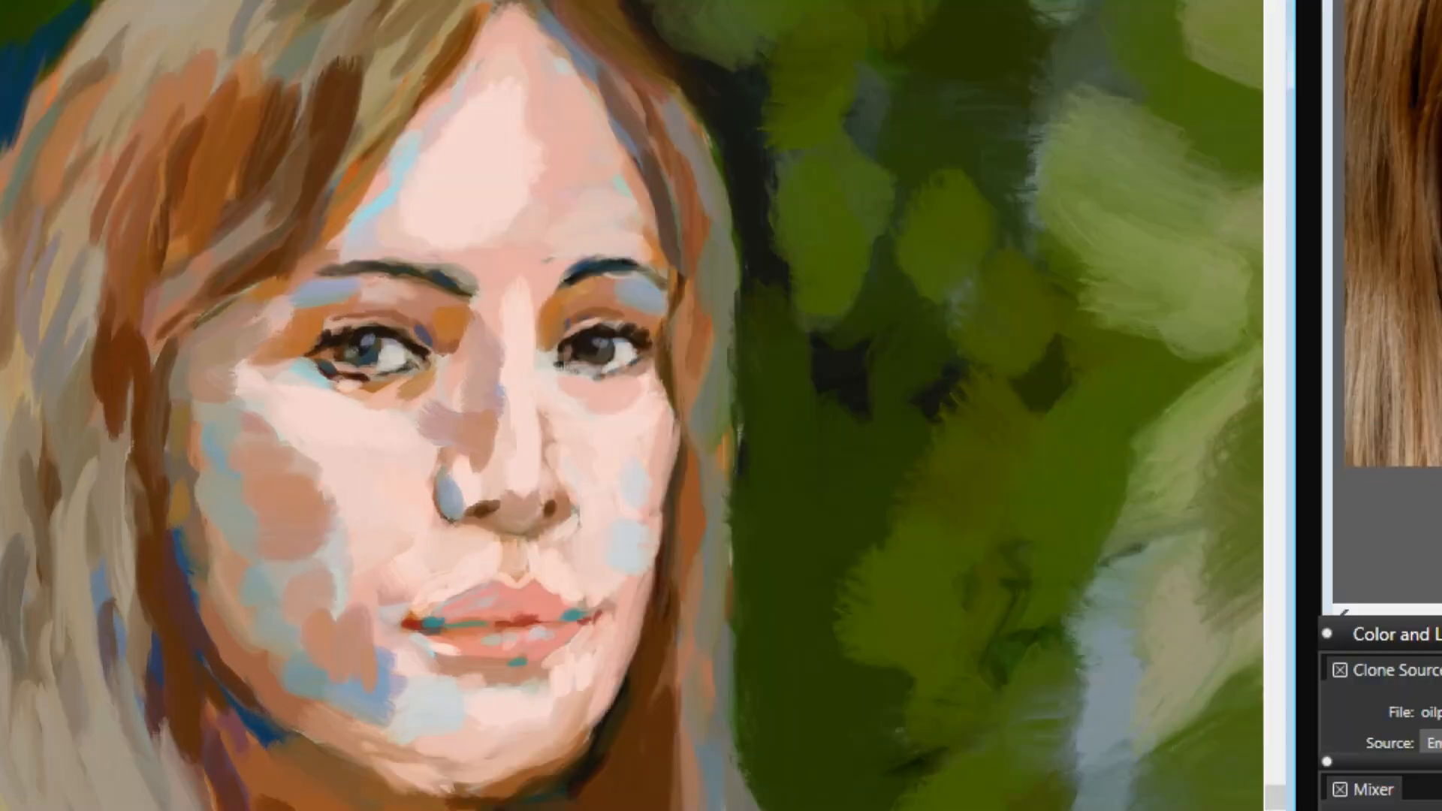
Cover the brown cheek patches with pale and mid pinks, and carry the pink tones to the right-hand cheek and chin.
mouse_move(381, 510)
left_mouse_down()
mouse_move(263, 451)
mouse_move(331, 622)
mouse_move(346, 545)
mouse_move(368, 578)
mouse_move(349, 691)
left_mouse_up()
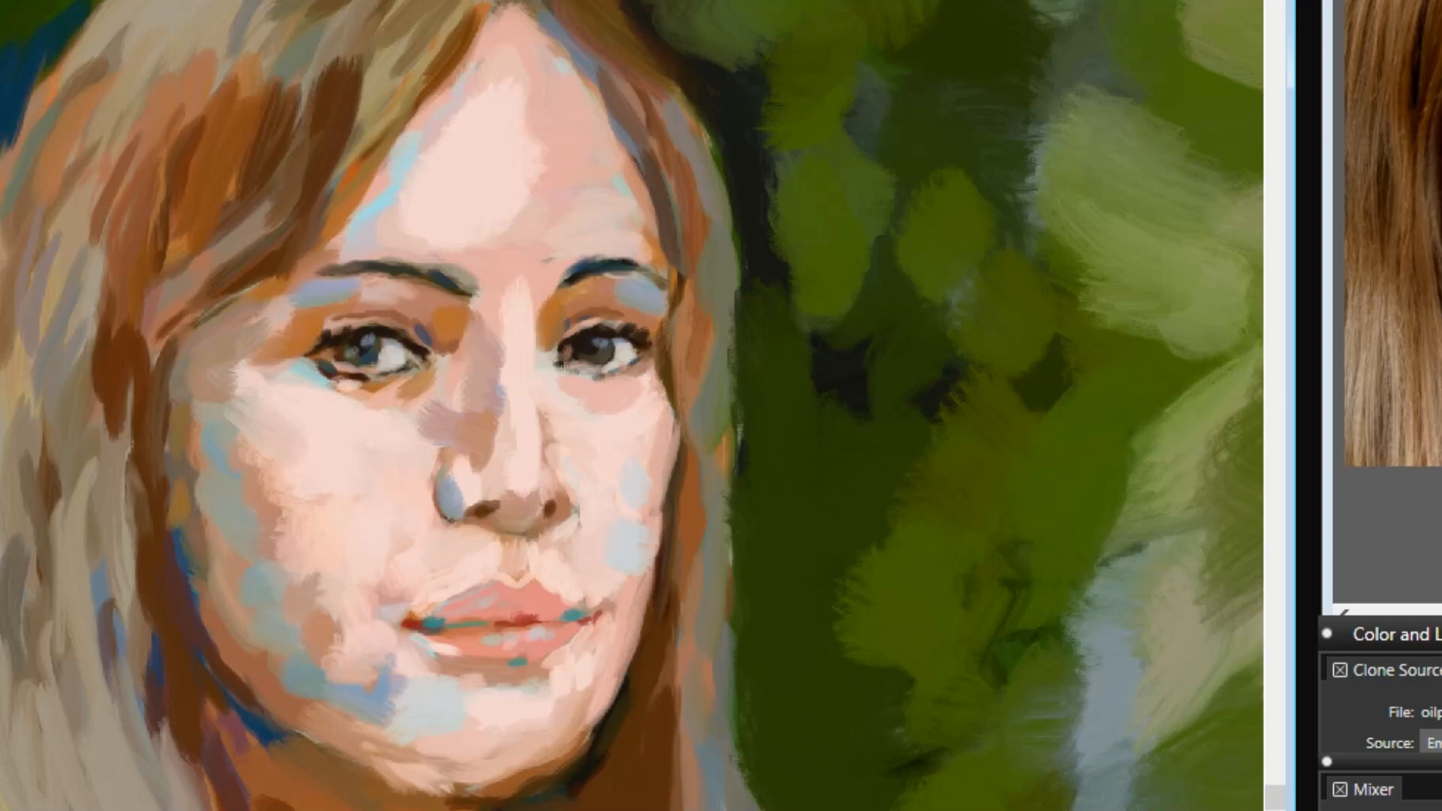
mouse_move(394, 543)
left_mouse_down()
mouse_move(270, 488)
mouse_move(368, 526)
mouse_move(225, 376)
mouse_move(349, 628)
mouse_move(339, 610)
left_mouse_up()
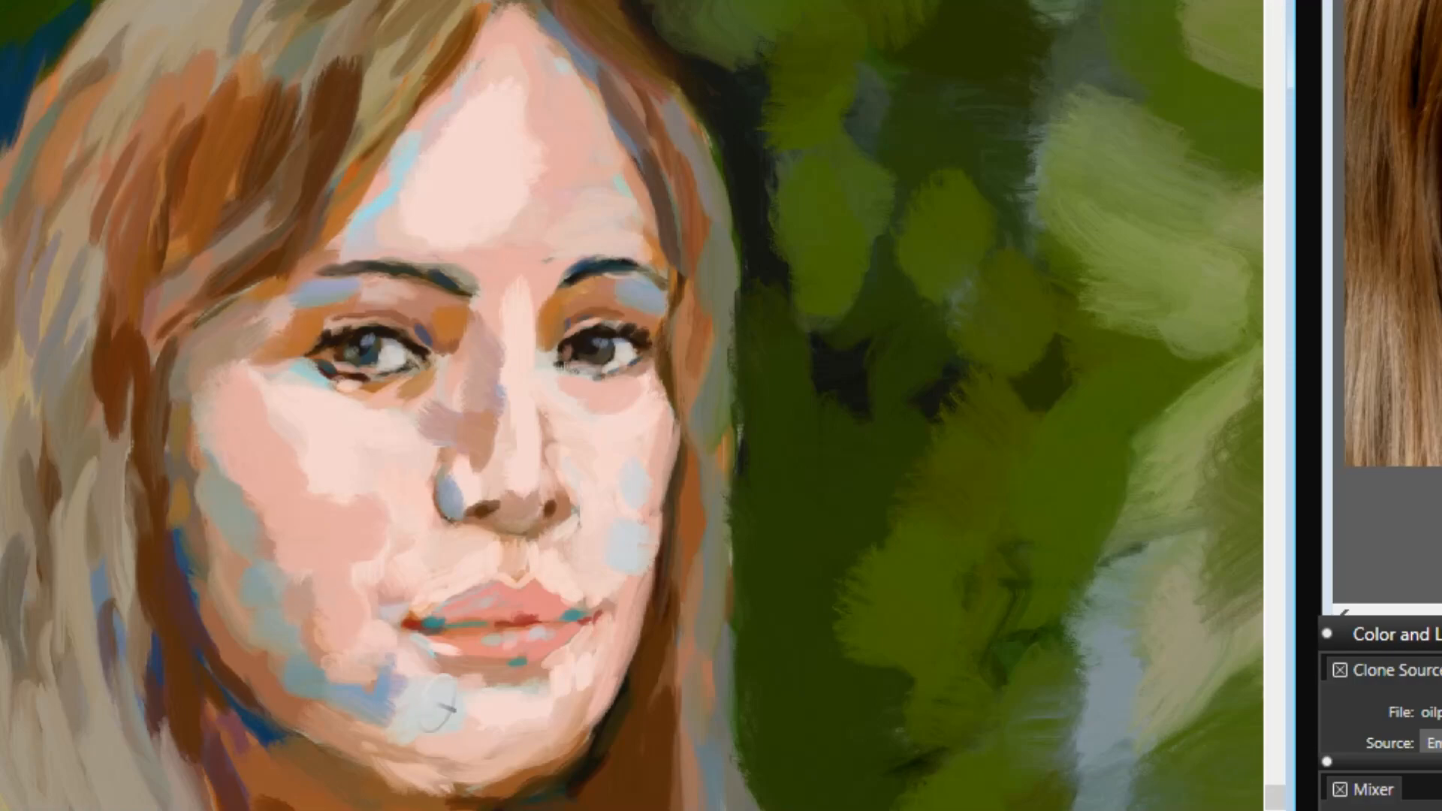
left_click_drag(440, 706, 421, 676)
left_click_drag(521, 541, 520, 474)
mouse_move(337, 646)
left_mouse_down()
mouse_move(308, 740)
mouse_move(209, 702)
left_mouse_up()
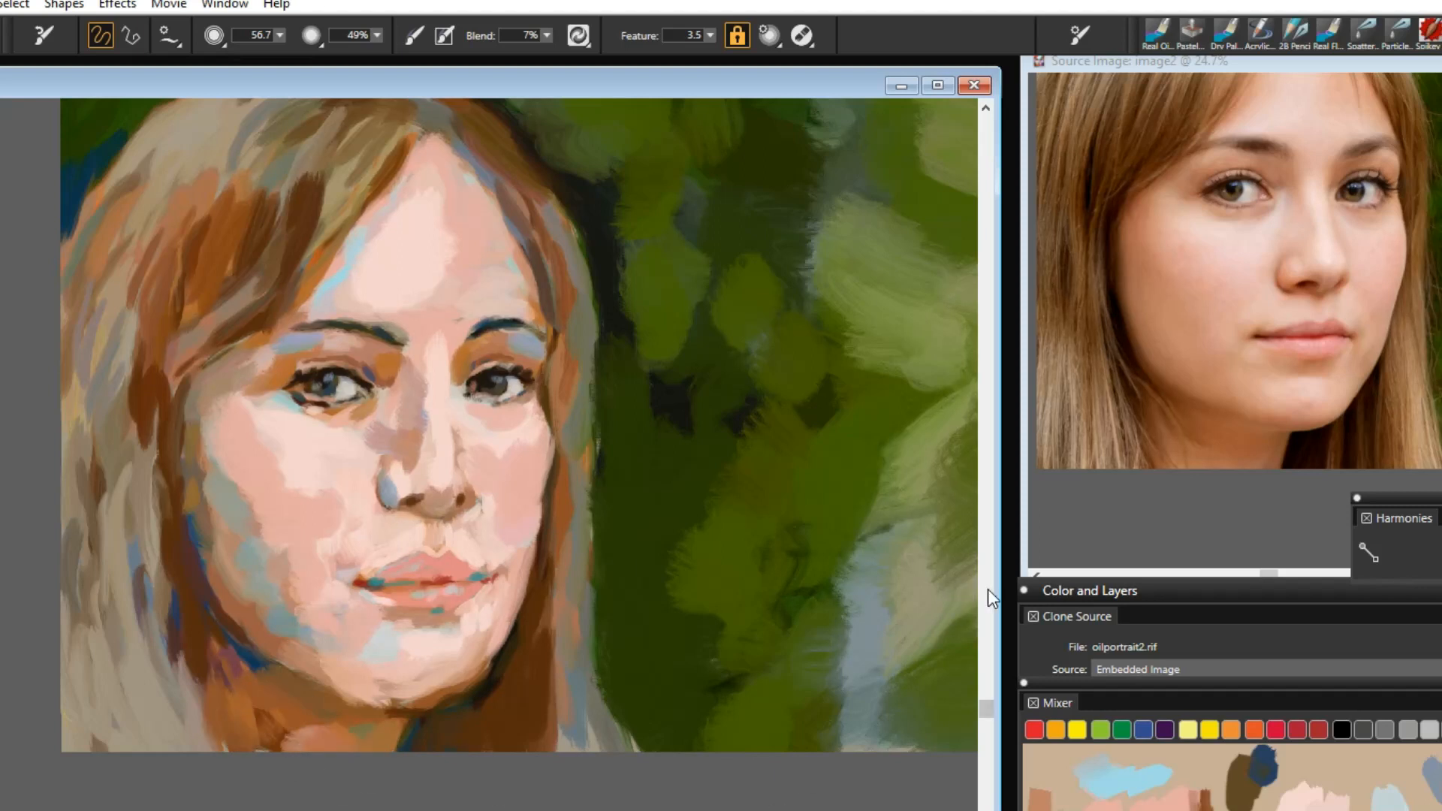
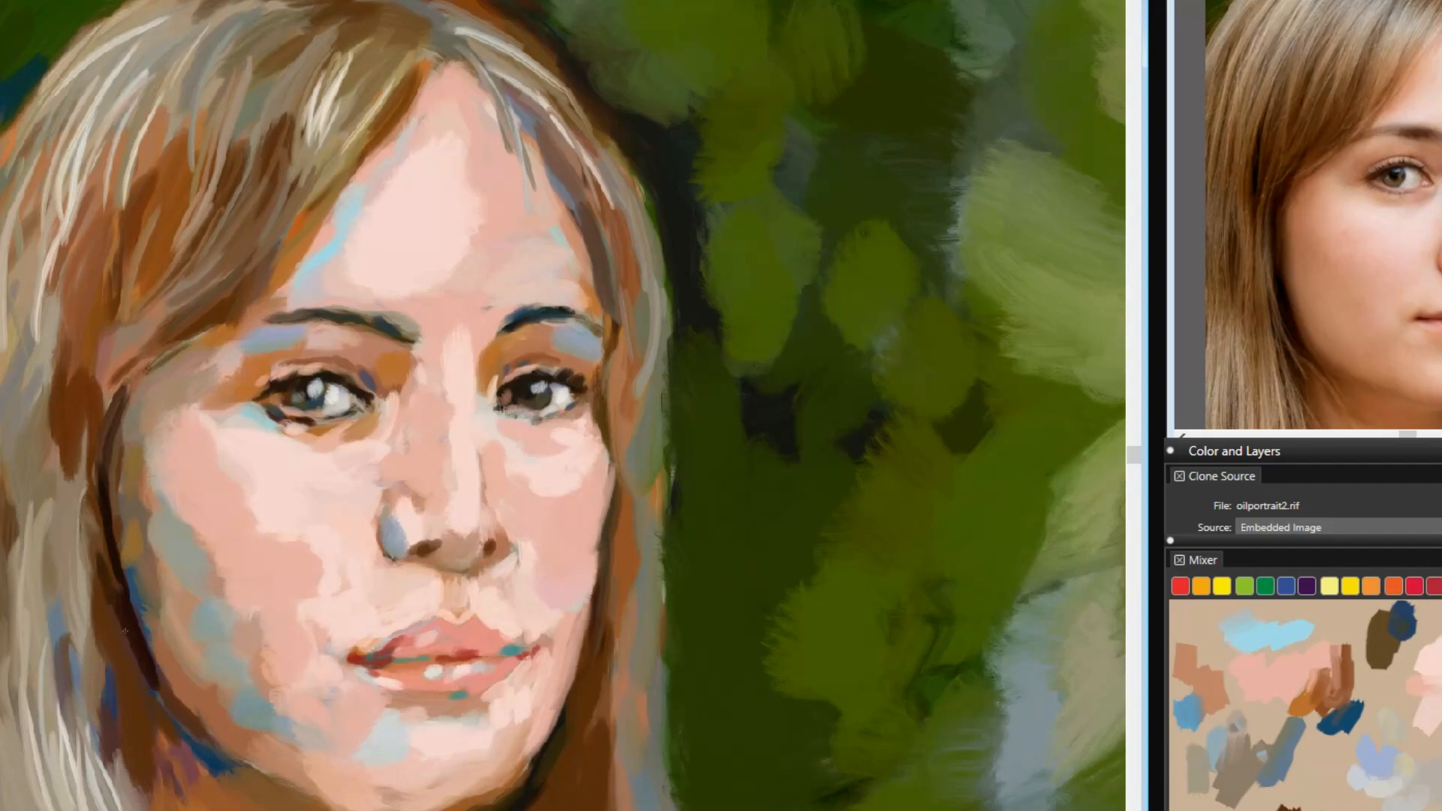
Draw fine brown strands through the left-hand fringe and touch up the face with warm tones.
left_click_drag(277, 110, 217, 246)
left_click_drag(267, 181, 247, 227)
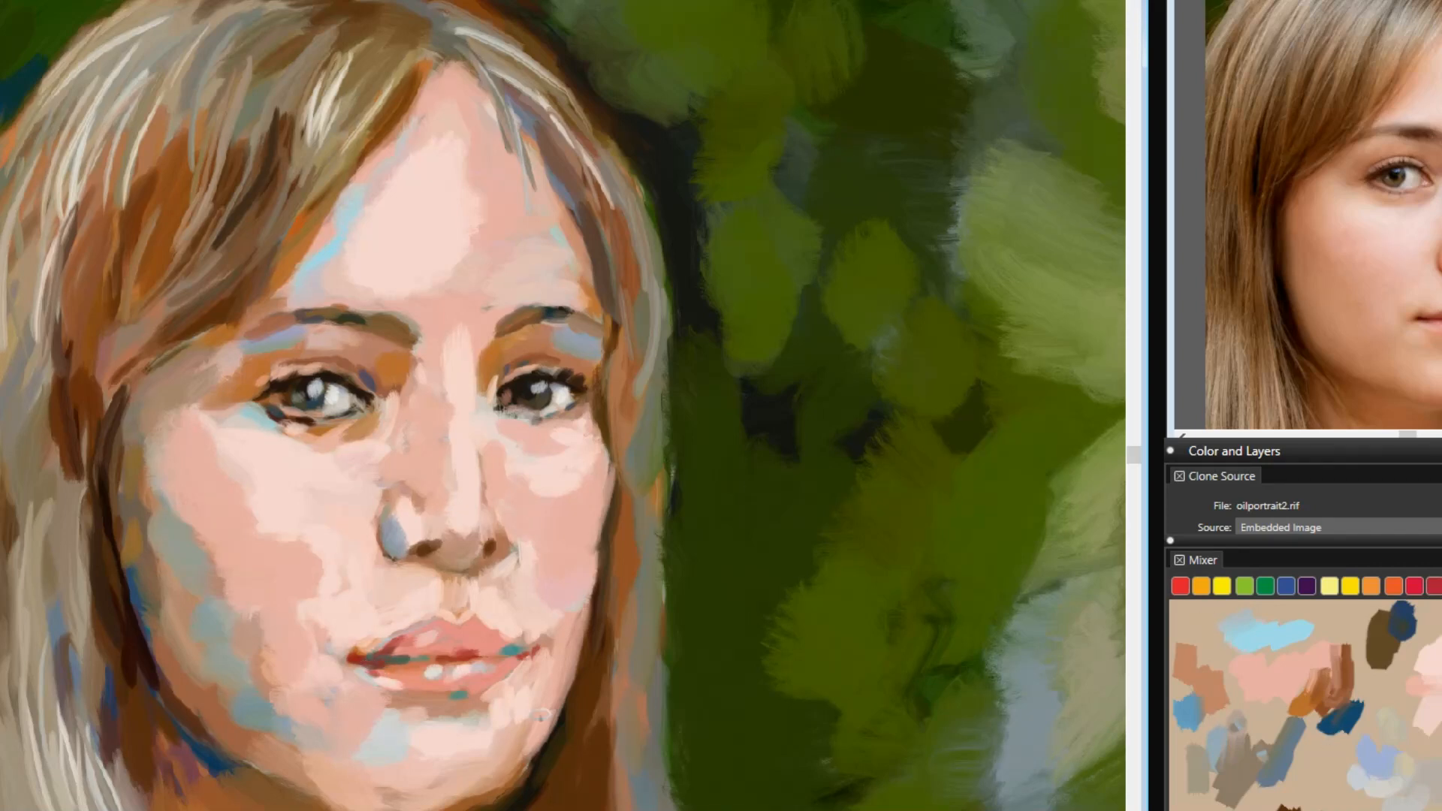
left_click_drag(489, 723, 450, 774)
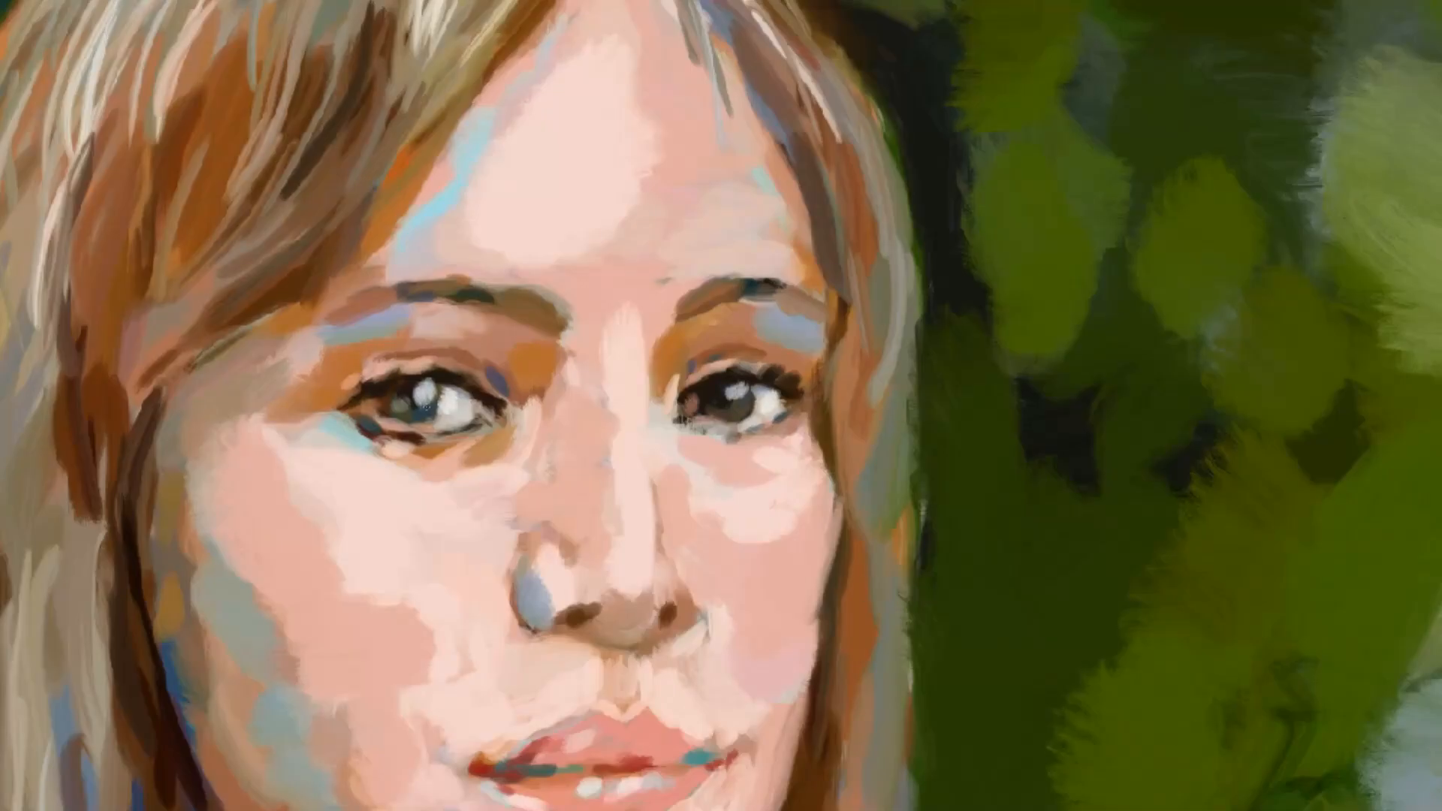
Refine both irises with grey and dark touches, softening the catchlight in the left-hand eye.
left_click_drag(425, 406, 410, 392)
left_click_drag(733, 390, 733, 401)
left_click_drag(421, 389, 416, 387)
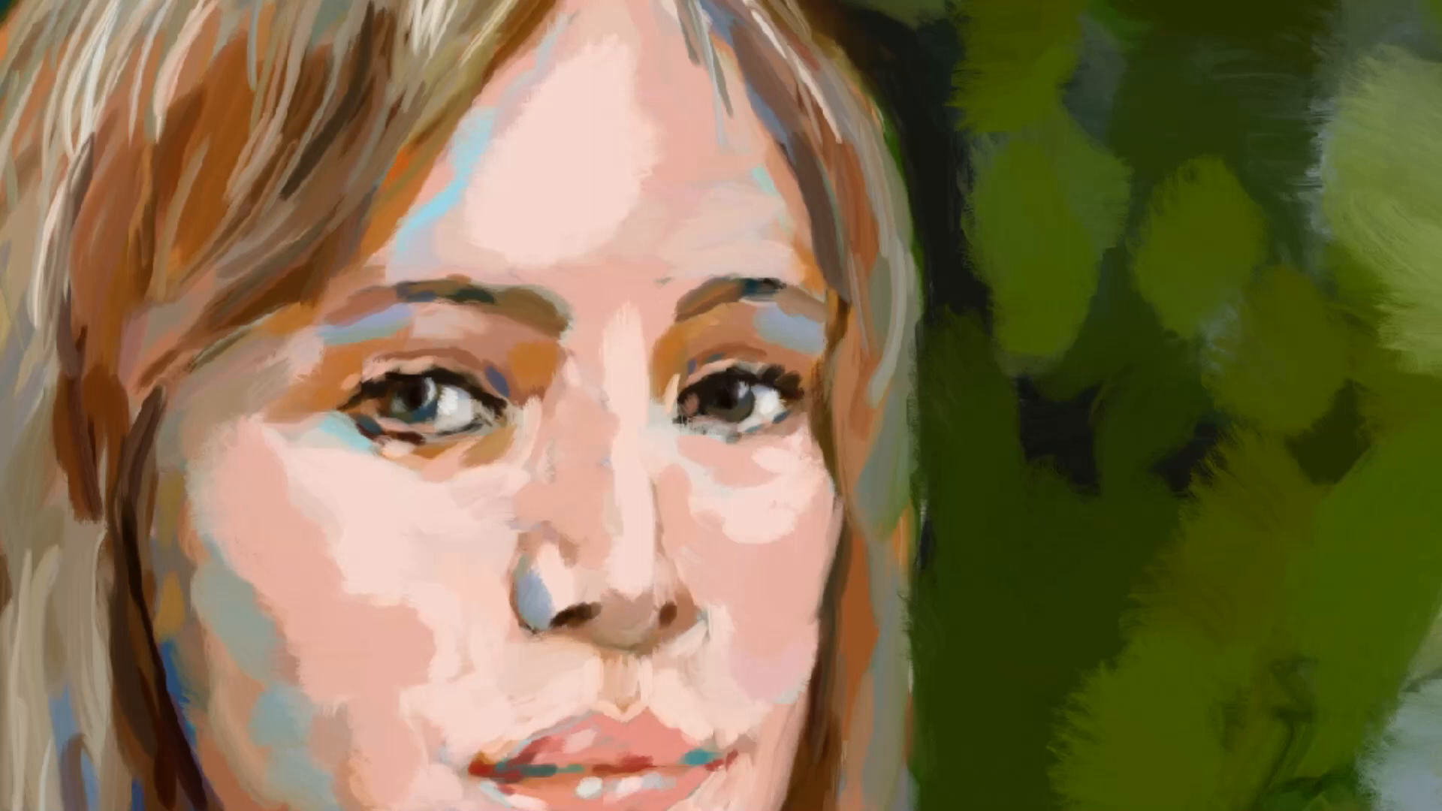
Extend pale pink across the forehead and lighten the right-hand eyelid, under-eye area and nose bridge.
mouse_move(620, 229)
left_mouse_down()
mouse_move(653, 191)
mouse_move(695, 226)
left_mouse_up()
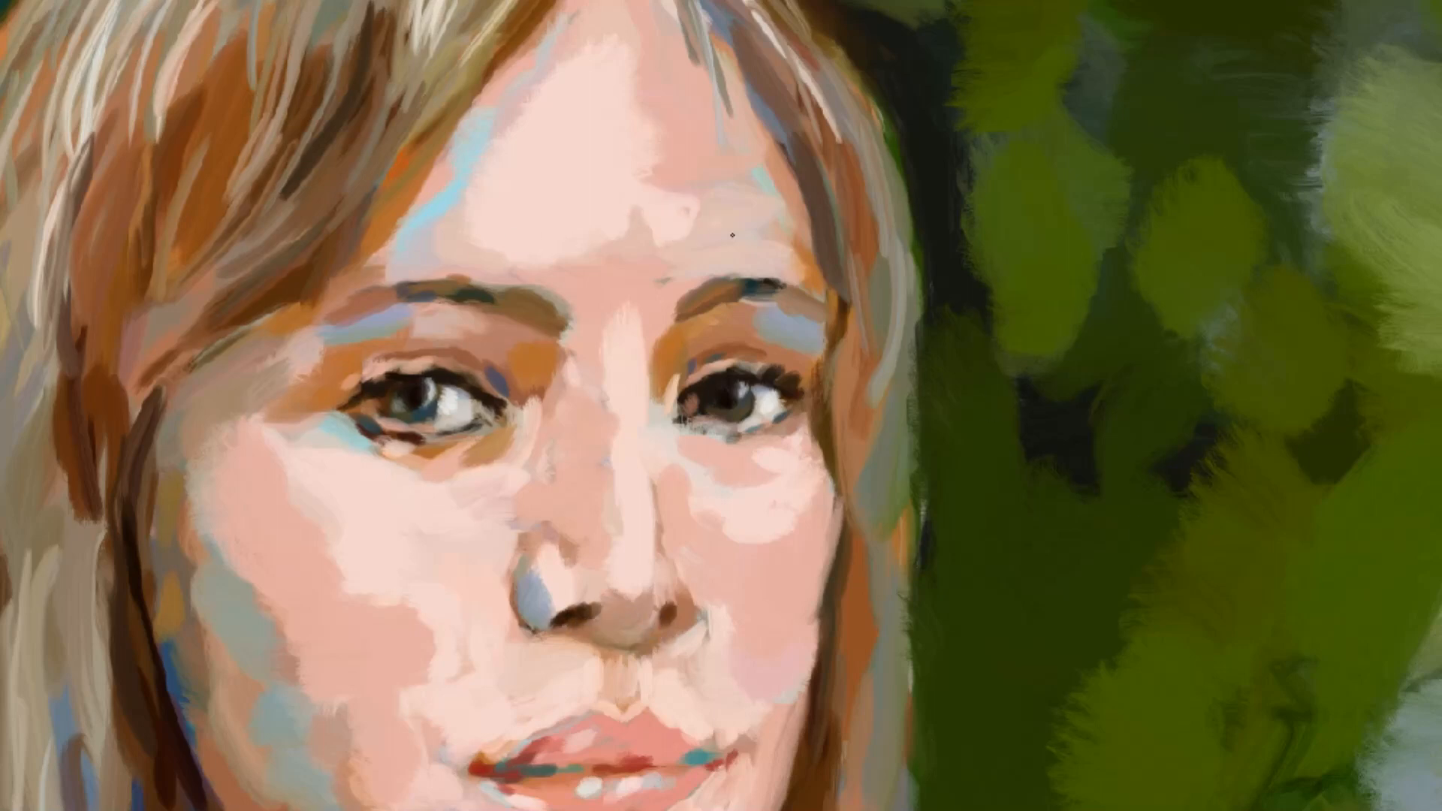
mouse_move(783, 321)
left_mouse_down()
mouse_move(815, 338)
mouse_move(745, 306)
left_mouse_up()
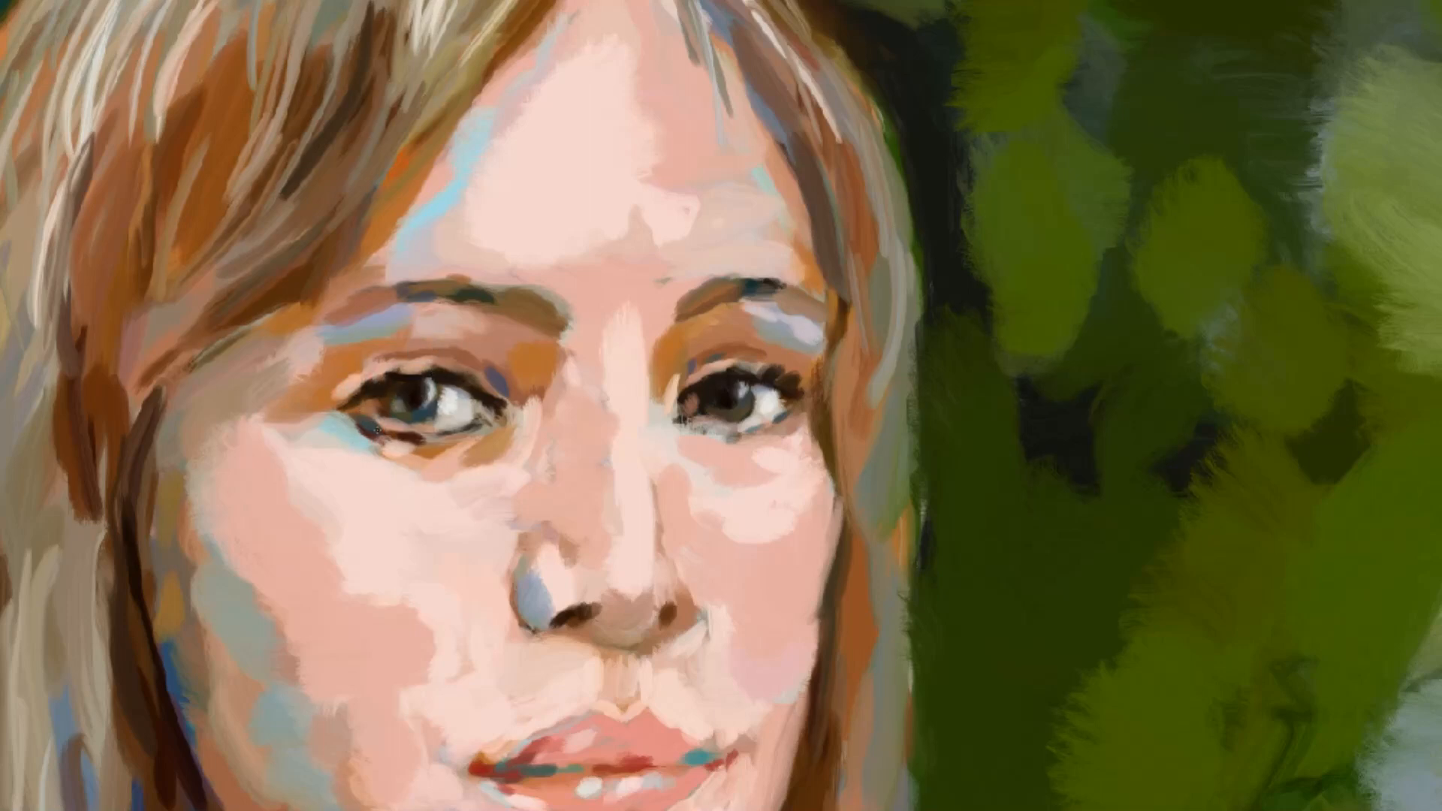
mouse_move(721, 438)
left_mouse_down()
mouse_move(704, 431)
mouse_move(670, 505)
mouse_move(658, 481)
left_mouse_up()
left_click_drag(614, 466, 608, 445)
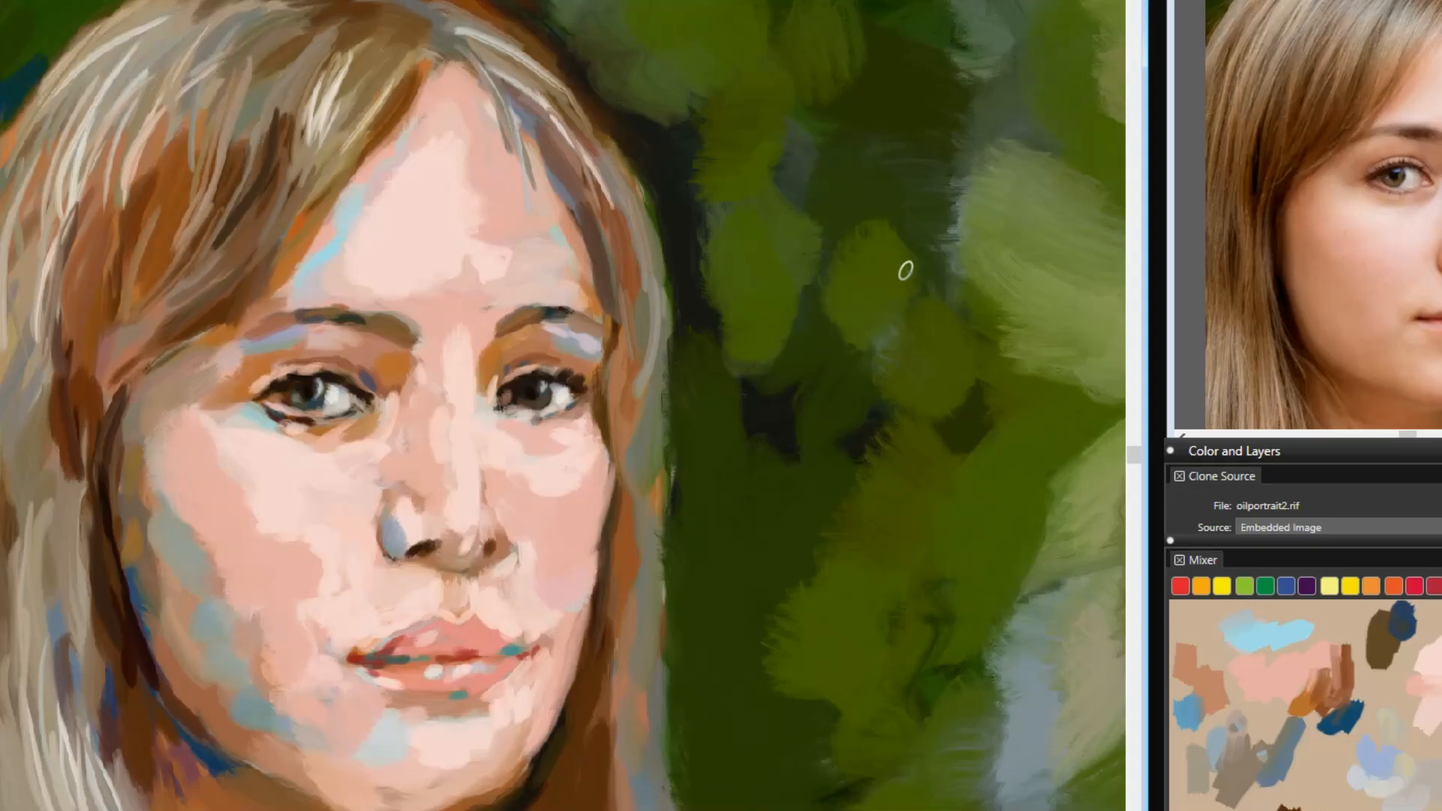
Add near-white highlights to the forehead above the left-hand brow and to the left-hand cheek under the eye.
mouse_move(366, 275)
left_mouse_down()
mouse_move(345, 282)
mouse_move(429, 242)
left_mouse_up()
left_click_drag(298, 454, 250, 445)
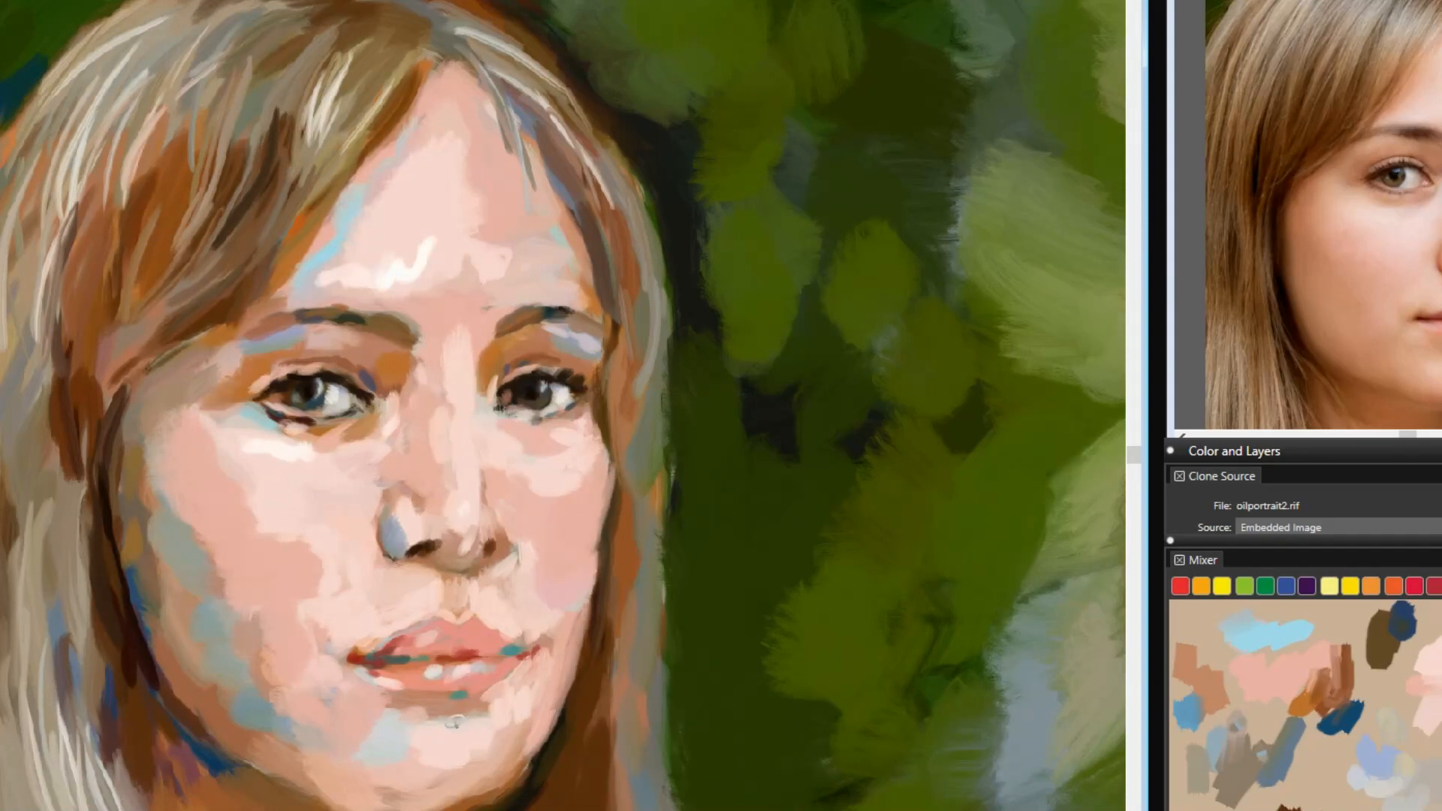
key("ctrl+minus")
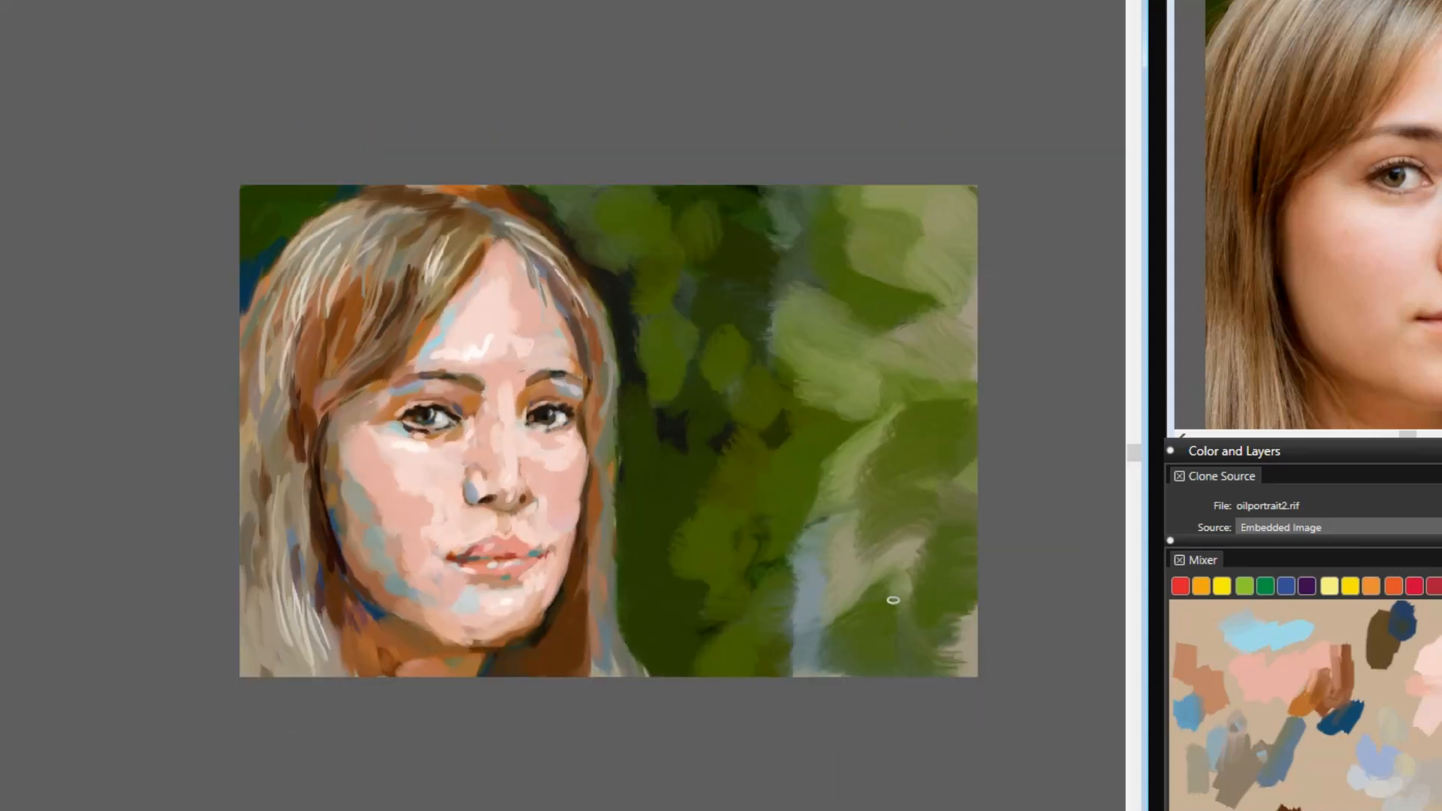
key("ctrl+plus")
key("ctrl+plus")
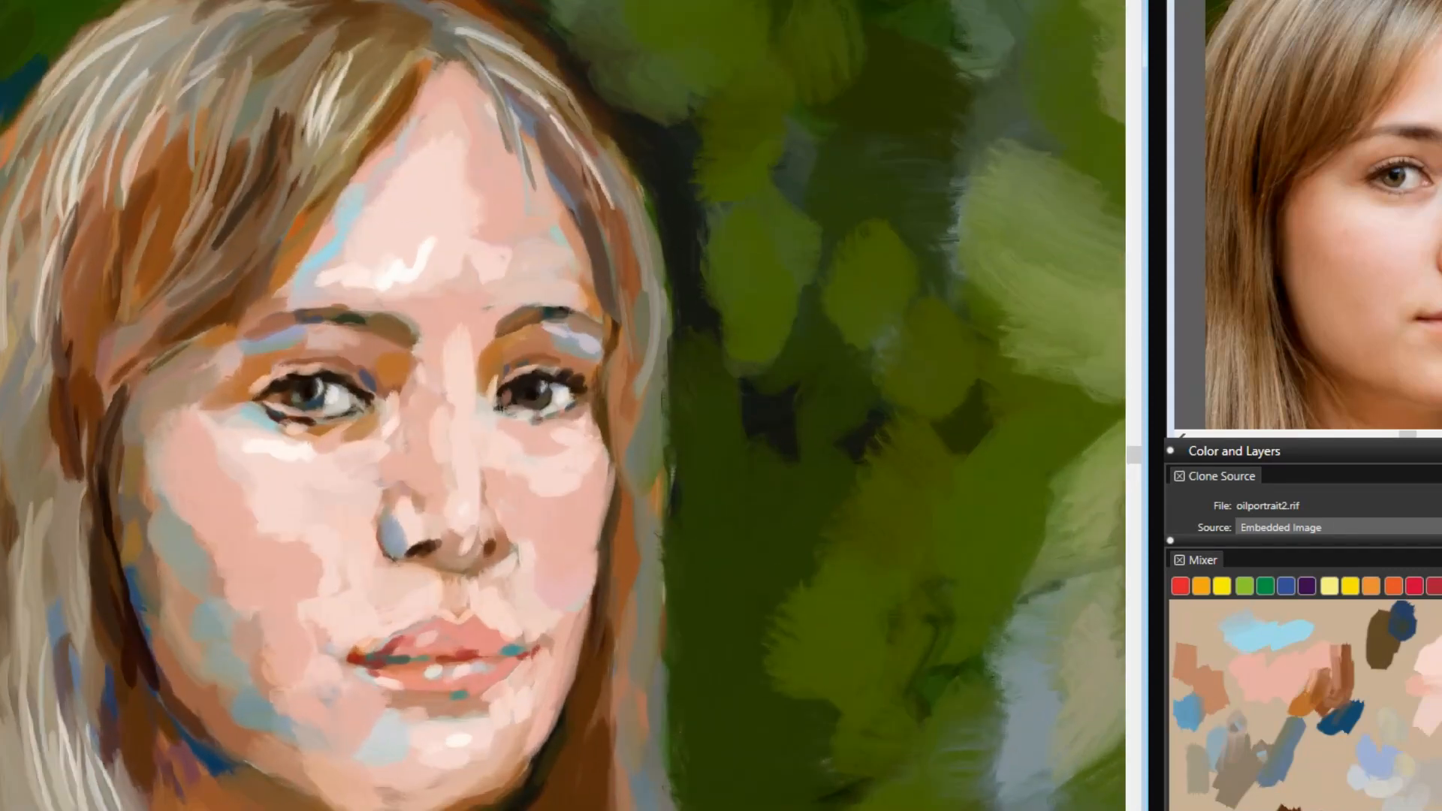
Choose the Dry Palette Knife from Artists' Oils and smear the background greens beside the head.
left_click(3, 2)
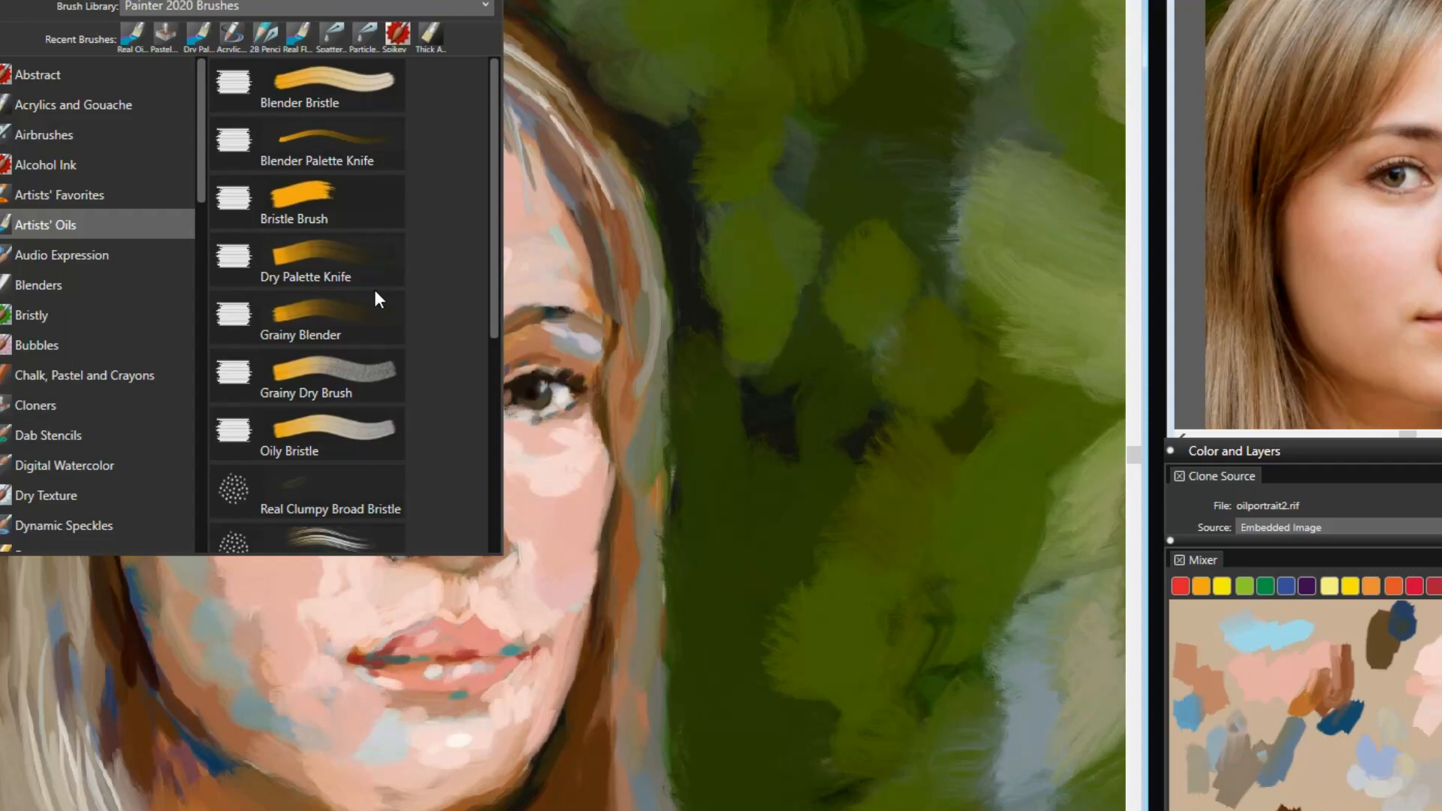
left_click(375, 284)
left_click_drag(905, 290, 900, 204)
mouse_move(828, 162)
left_mouse_down()
mouse_move(810, 236)
mouse_move(833, 26)
left_mouse_up()
mouse_move(766, 83)
left_mouse_down()
mouse_move(755, 203)
mouse_move(698, 214)
mouse_move(670, 199)
mouse_move(656, 303)
left_mouse_up()
Blend the left-hand cheek, forehead, brow area and nose with palette knife strokes.
left_click_drag(242, 475, 225, 452)
left_click_drag(181, 518, 308, 534)
left_click_drag(233, 601, 327, 526)
left_click_drag(428, 244, 376, 275)
mouse_move(432, 289)
left_mouse_down()
mouse_move(425, 353)
mouse_move(368, 387)
left_mouse_up()
mouse_move(368, 386)
left_mouse_down()
mouse_move(412, 404)
mouse_move(379, 407)
left_mouse_up()
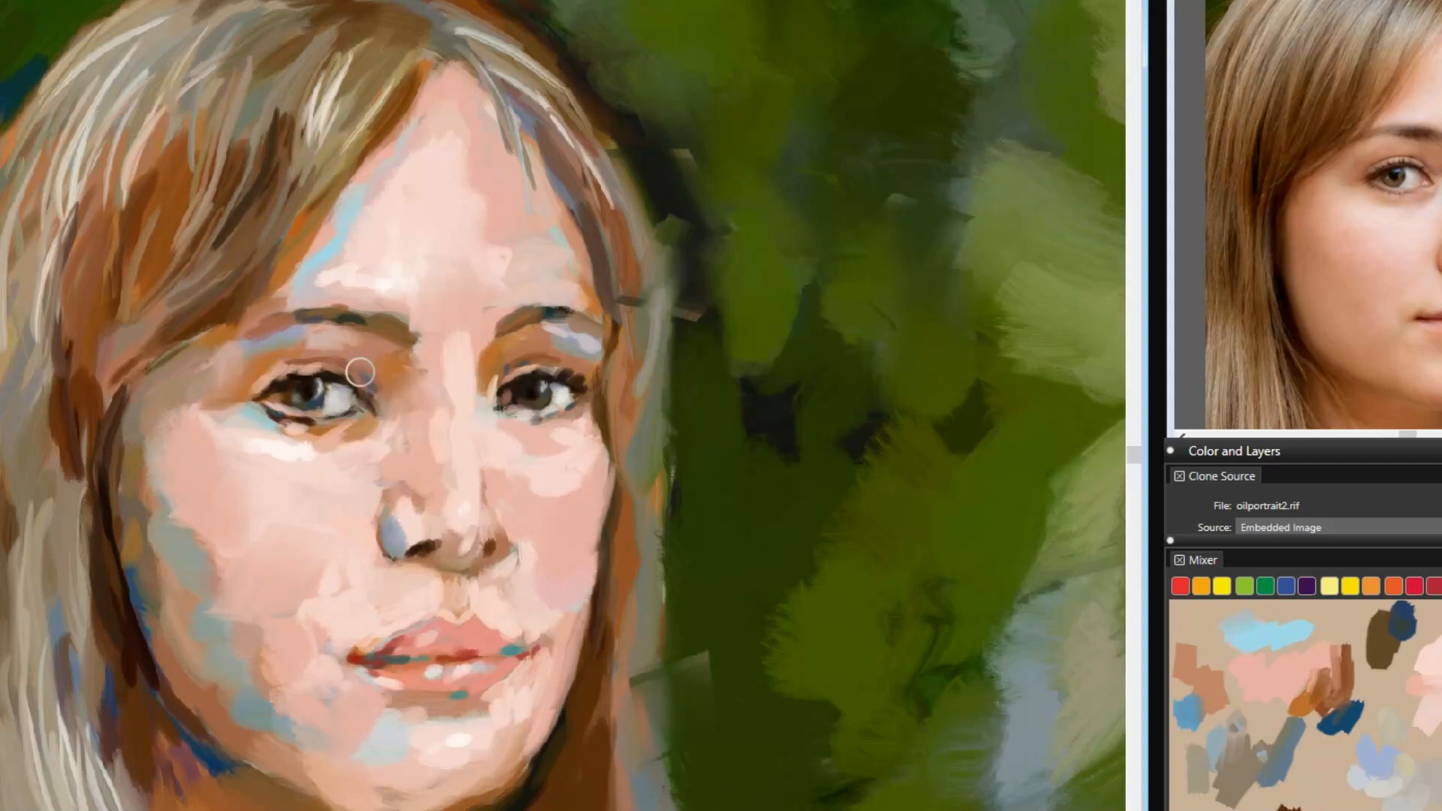
left_click_drag(391, 521, 417, 506)
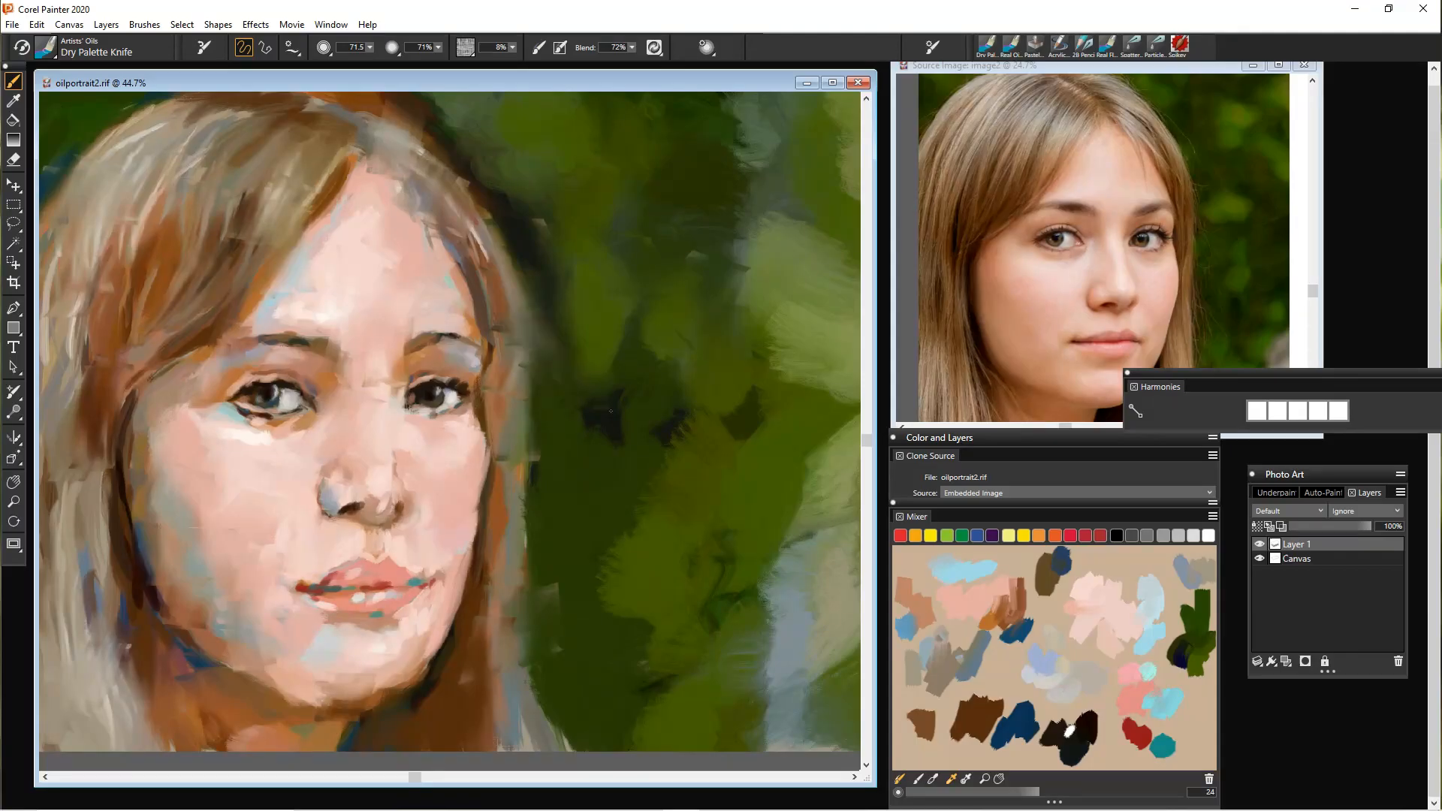
Enlarge the Dry Palette Knife and sweep broad blending strokes through the green background.
left_click_drag(369, 48, 431, 69)
scroll(744, 484, "down", 5)
mouse_move(678, 401)
left_mouse_down()
mouse_move(638, 289)
mouse_move(699, 251)
left_mouse_up()
mouse_move(652, 400)
left_mouse_down()
mouse_move(713, 394)
mouse_move(689, 439)
mouse_move(618, 323)
left_mouse_up()
mouse_move(698, 455)
left_mouse_down()
mouse_move(693, 543)
mouse_move(763, 618)
left_mouse_up()
left_click_drag(676, 488, 623, 420)
Smear the fringe, the right-hand hair edge and the lower background with the palette knife, and save the painting.
mouse_move(338, 207)
left_mouse_down()
mouse_move(387, 204)
mouse_move(293, 216)
left_mouse_up()
mouse_move(250, 214)
left_mouse_down()
mouse_move(281, 241)
mouse_move(169, 248)
left_mouse_up()
left_click_drag(504, 583, 541, 628)
left_click_drag(653, 593, 717, 619)
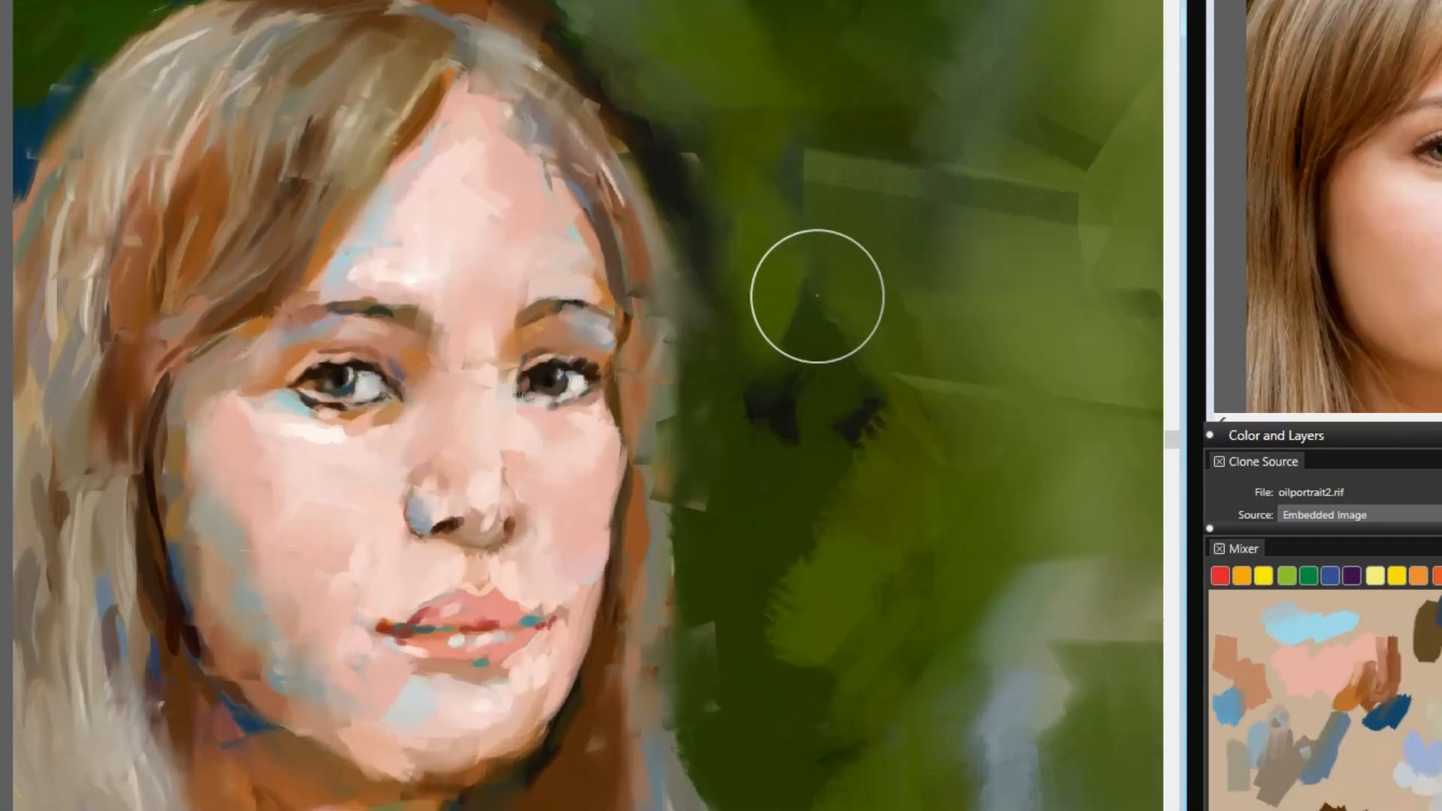
left_click(1, 1)
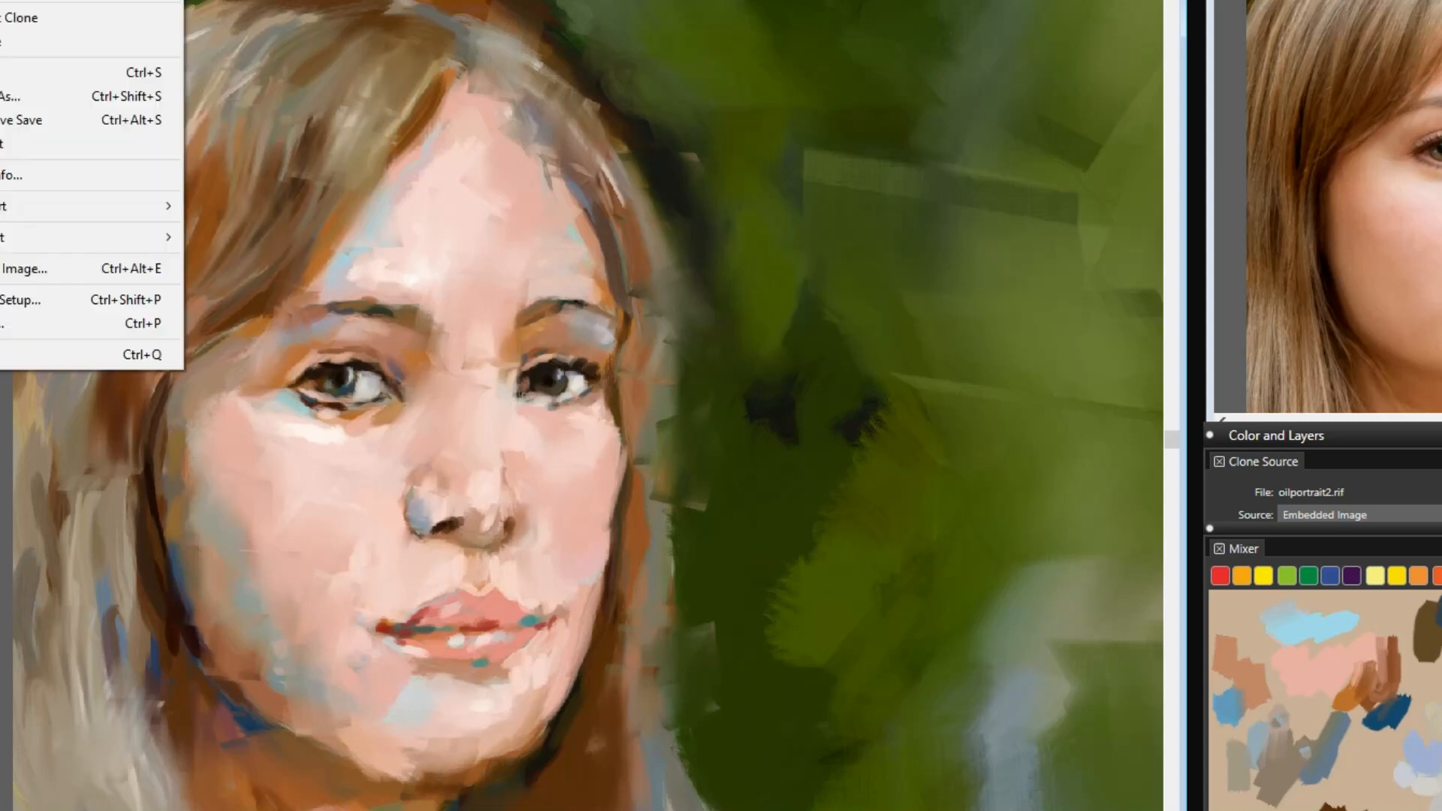
left_click(13, 77)
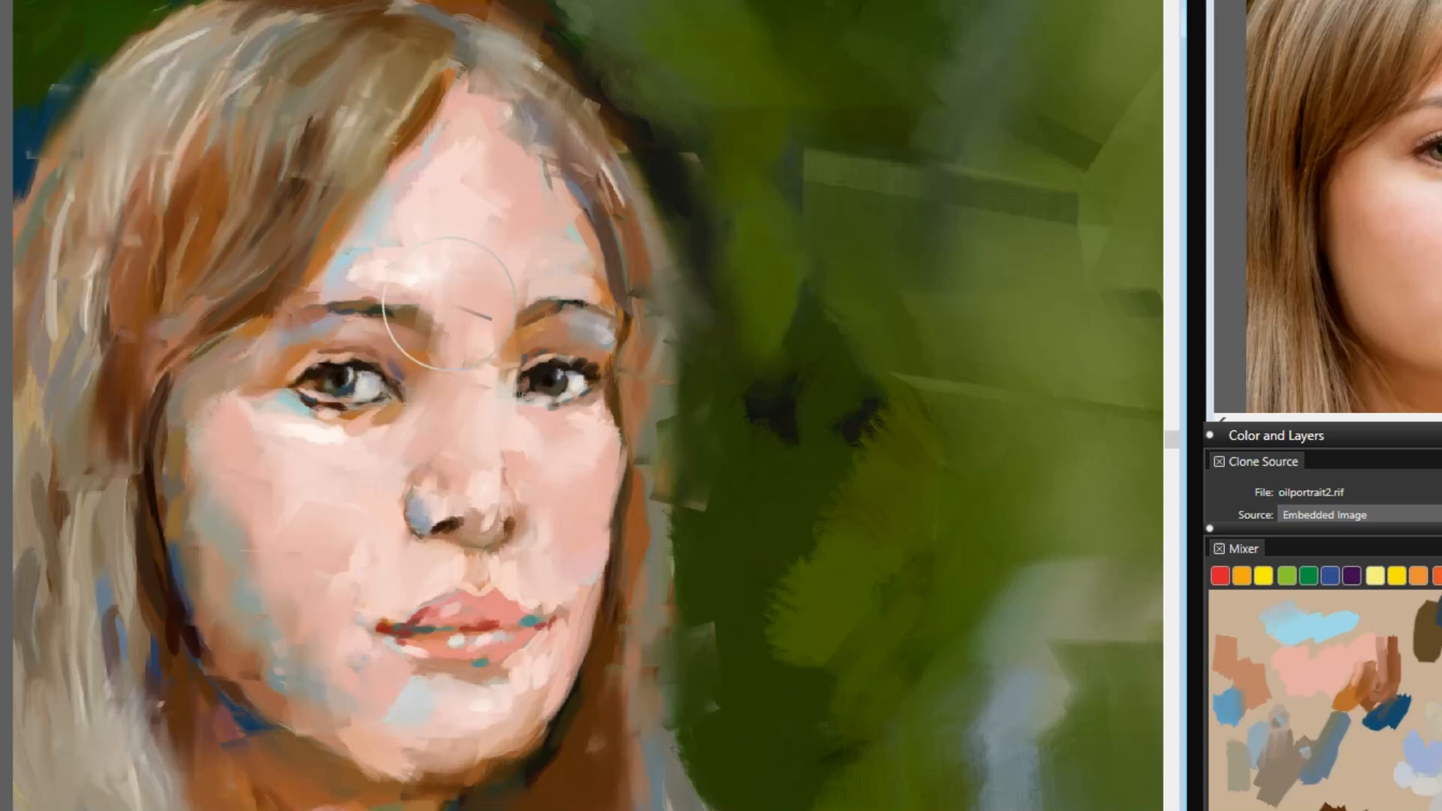
Drag broad palette knife strokes across the eyes, brows, forehead and hair to break up the detail.
left_click_drag(322, 363, 329, 419)
left_click_drag(543, 375, 562, 302)
mouse_move(380, 189)
left_mouse_down()
mouse_move(398, 216)
mouse_move(369, 245)
left_mouse_up()
mouse_move(439, 142)
left_mouse_down()
mouse_move(379, 195)
mouse_move(331, 176)
left_mouse_up()
left_click_drag(319, 113, 267, 244)
mouse_move(173, 157)
left_mouse_down()
mouse_move(84, 257)
mouse_move(161, 316)
mouse_move(169, 451)
mouse_move(94, 402)
mouse_move(322, 499)
mouse_move(421, 481)
mouse_move(508, 591)
mouse_move(571, 616)
mouse_move(300, 699)
mouse_move(354, 772)
mouse_move(141, 649)
mouse_move(654, 353)
mouse_move(628, 193)
mouse_move(525, 45)
mouse_move(707, 445)
mouse_move(654, 714)
mouse_move(714, 789)
mouse_move(892, 782)
mouse_move(918, 556)
left_mouse_up()
left_click_drag(408, 213, 323, 263)
left_click_drag(214, 154, 252, 79)
mouse_move(530, 47)
left_mouse_down()
mouse_move(479, 140)
mouse_move(442, 32)
left_mouse_up()
Switch to the Real Oils Filbert brush and redraw the right-hand eye's upper lash line and lashes in dark brown.
left_click(75, 1)
scroll(415, 340, "down", 4)
left_click(375, 352)
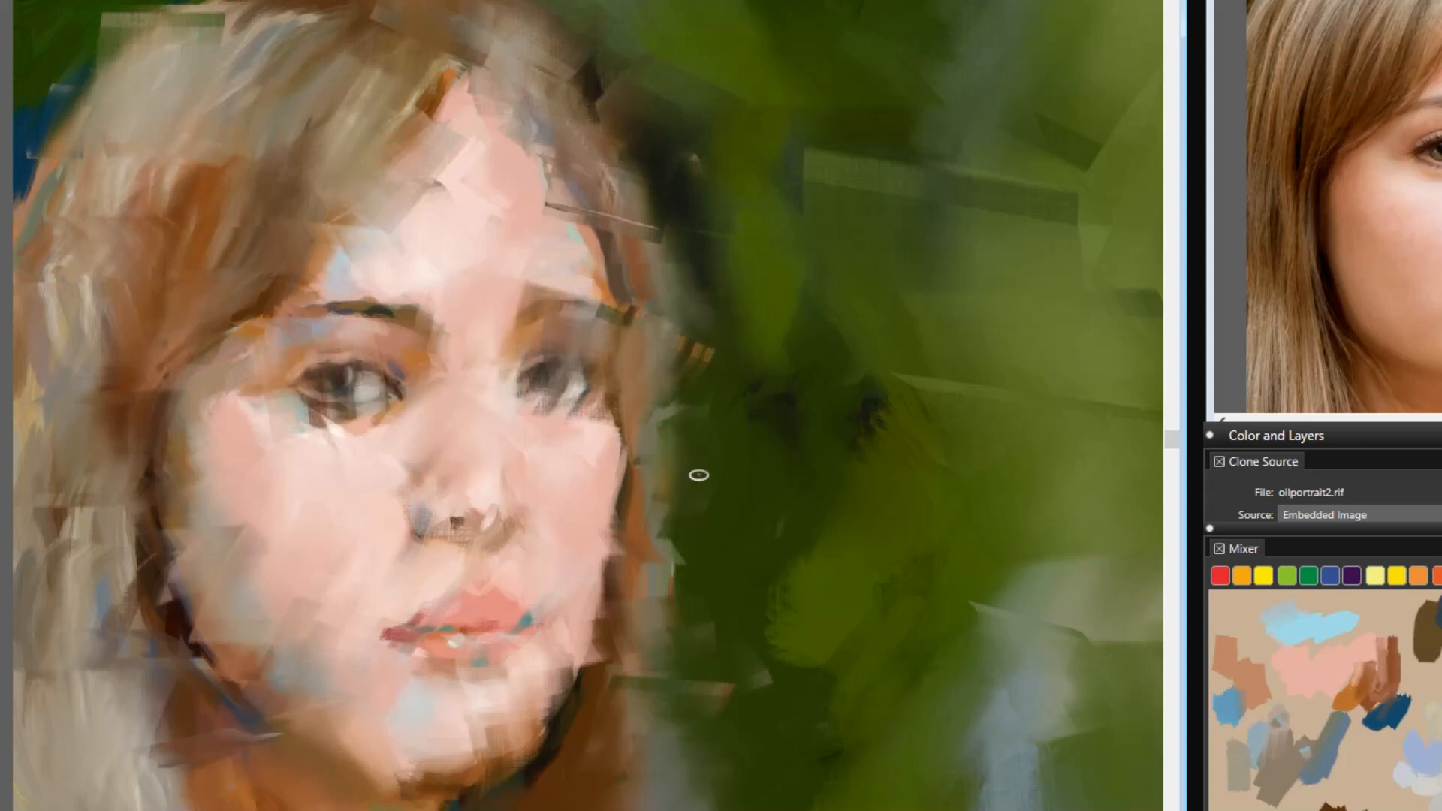
key("ctrl+equal")
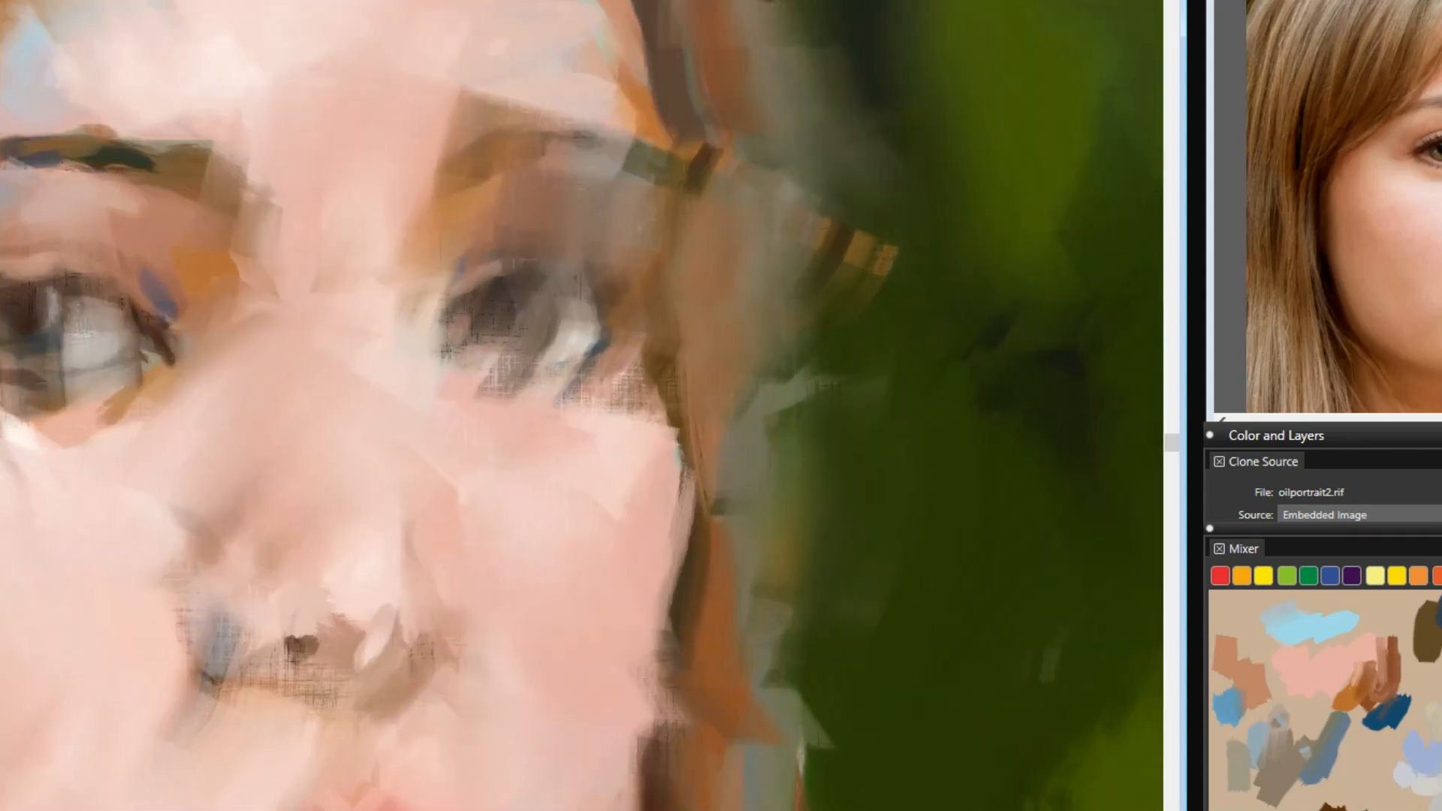
mouse_move(442, 314)
left_mouse_down()
mouse_move(519, 278)
mouse_move(573, 291)
mouse_move(530, 272)
mouse_move(459, 301)
mouse_move(573, 312)
mouse_move(554, 310)
mouse_move(568, 331)
mouse_move(600, 297)
left_mouse_up()
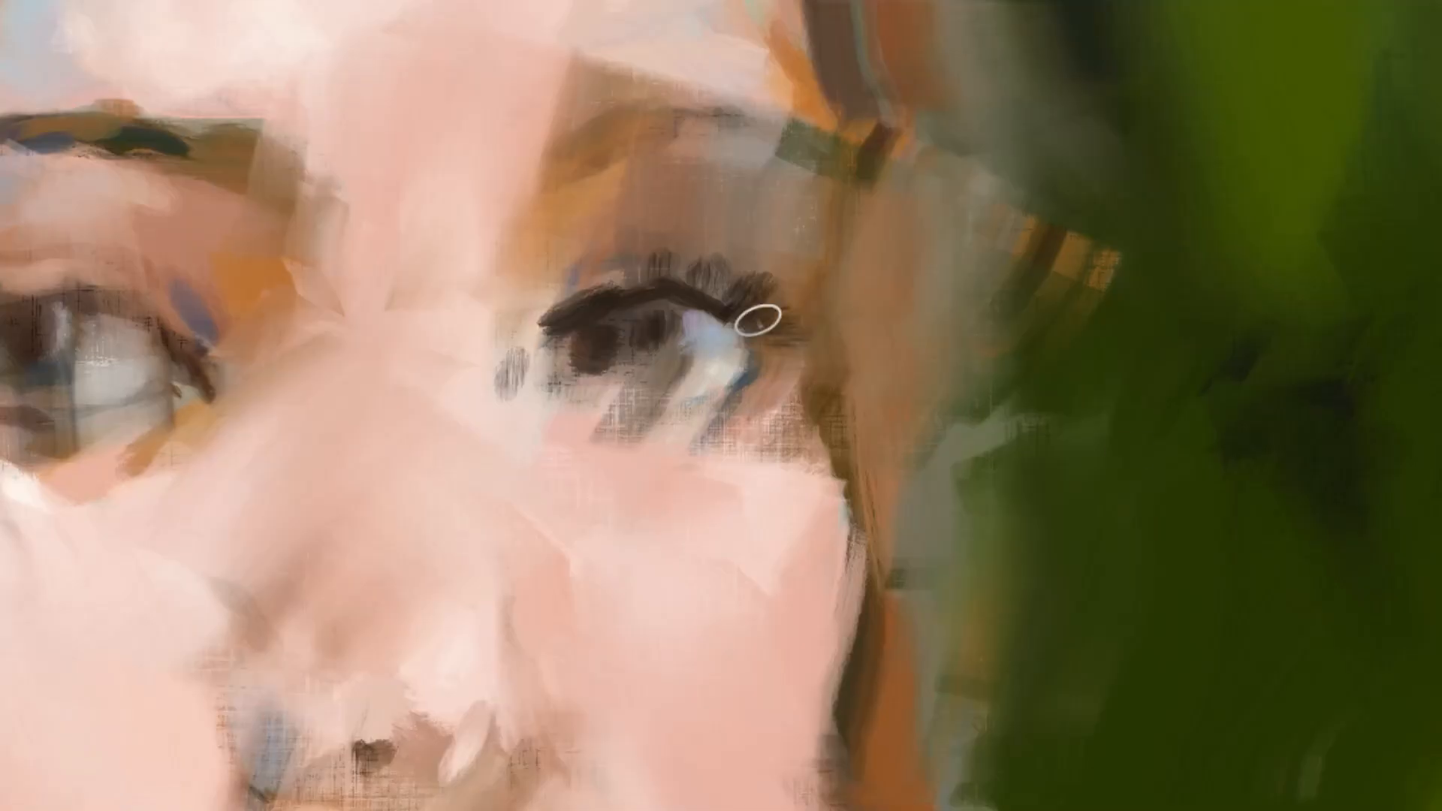
left_click_drag(758, 319, 781, 336)
Paint the right-hand eye's iris brown and deepen its pupil and lash line with near-black.
mouse_move(632, 326)
left_mouse_down()
mouse_move(628, 370)
mouse_move(557, 350)
left_mouse_up()
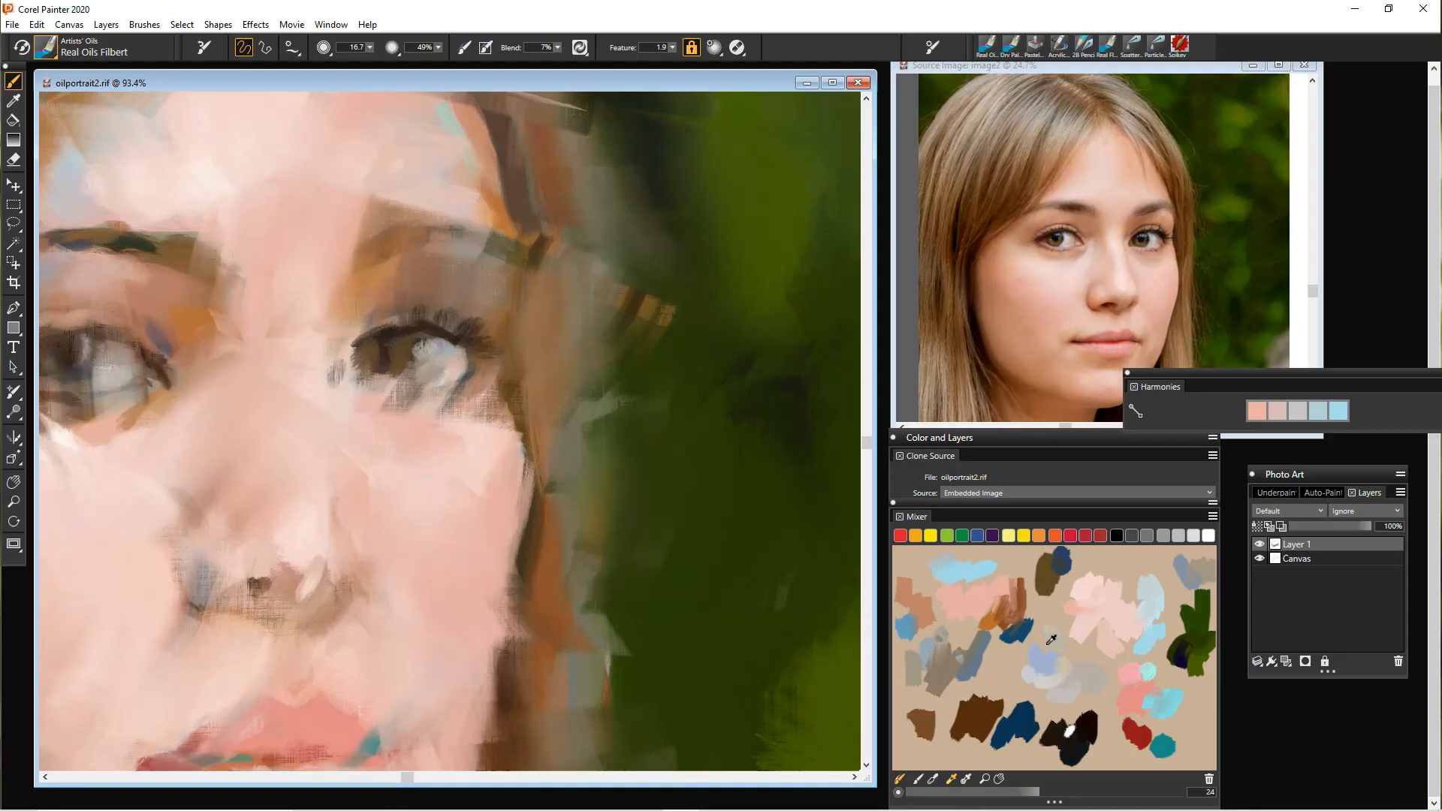
left_click(1054, 743)
left_click_drag(370, 347, 385, 351)
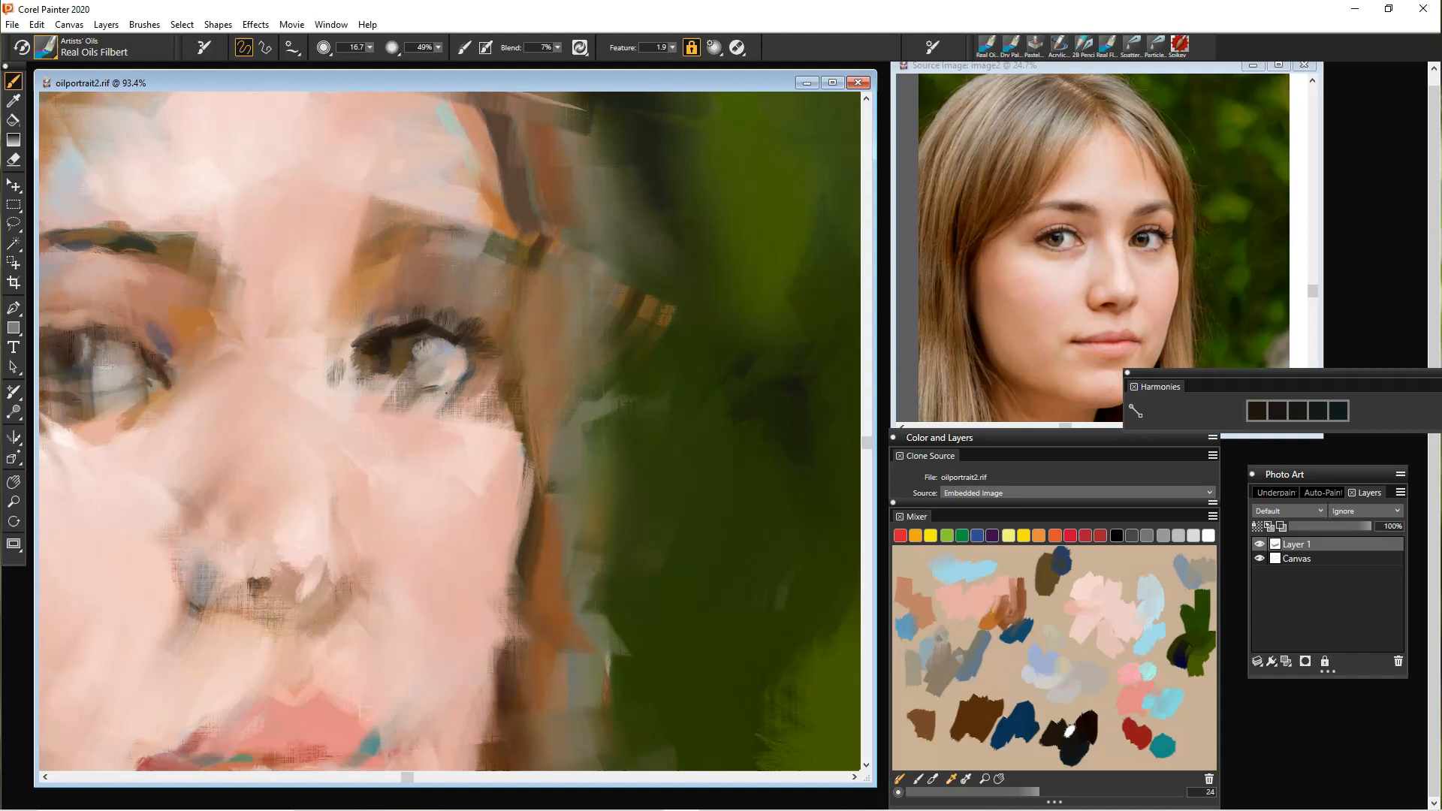
Lighten the skin at the right-hand eye's inner corner with pale pink and pick a muted grey-brown from the Mixer.
left_click(999, 604)
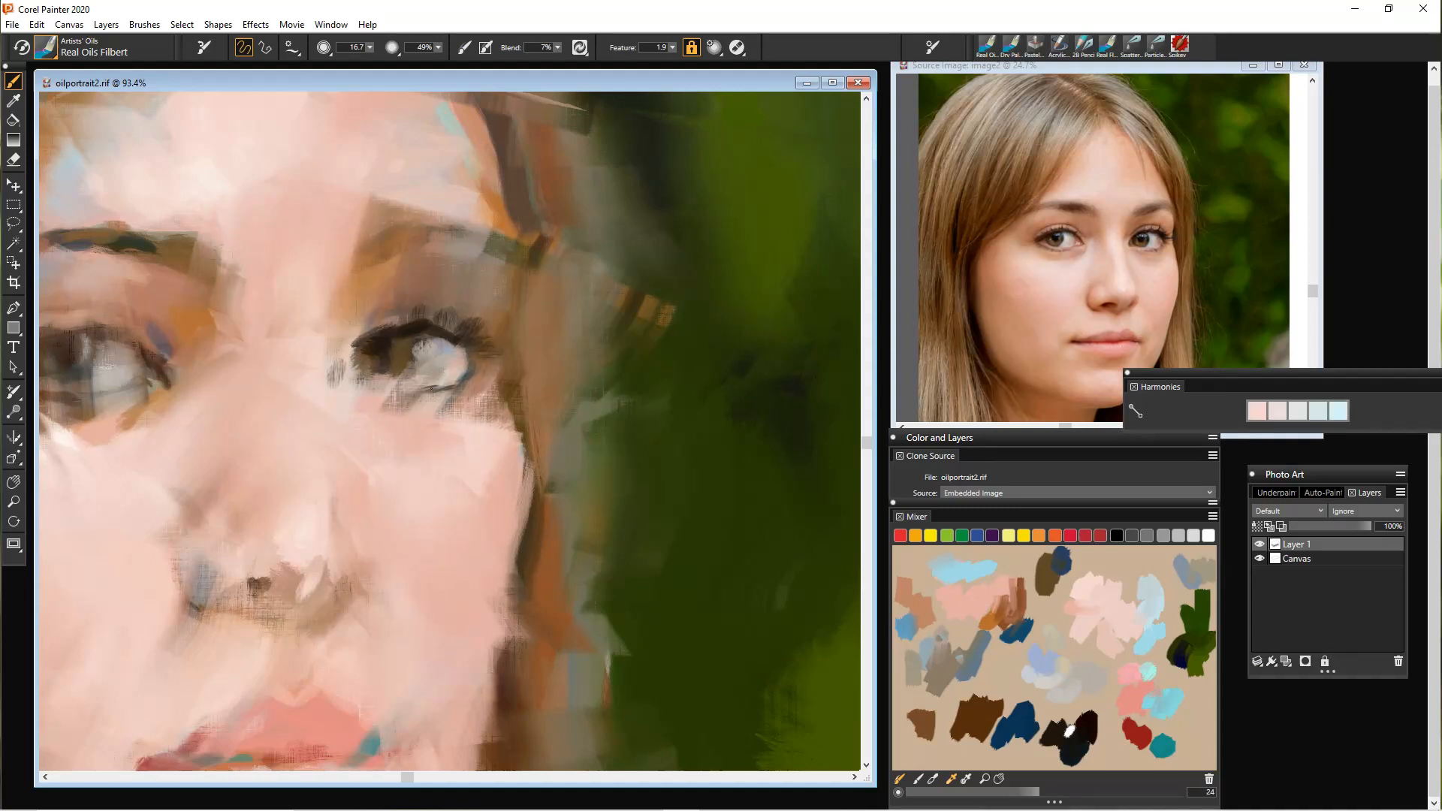
left_click_drag(354, 373, 349, 363)
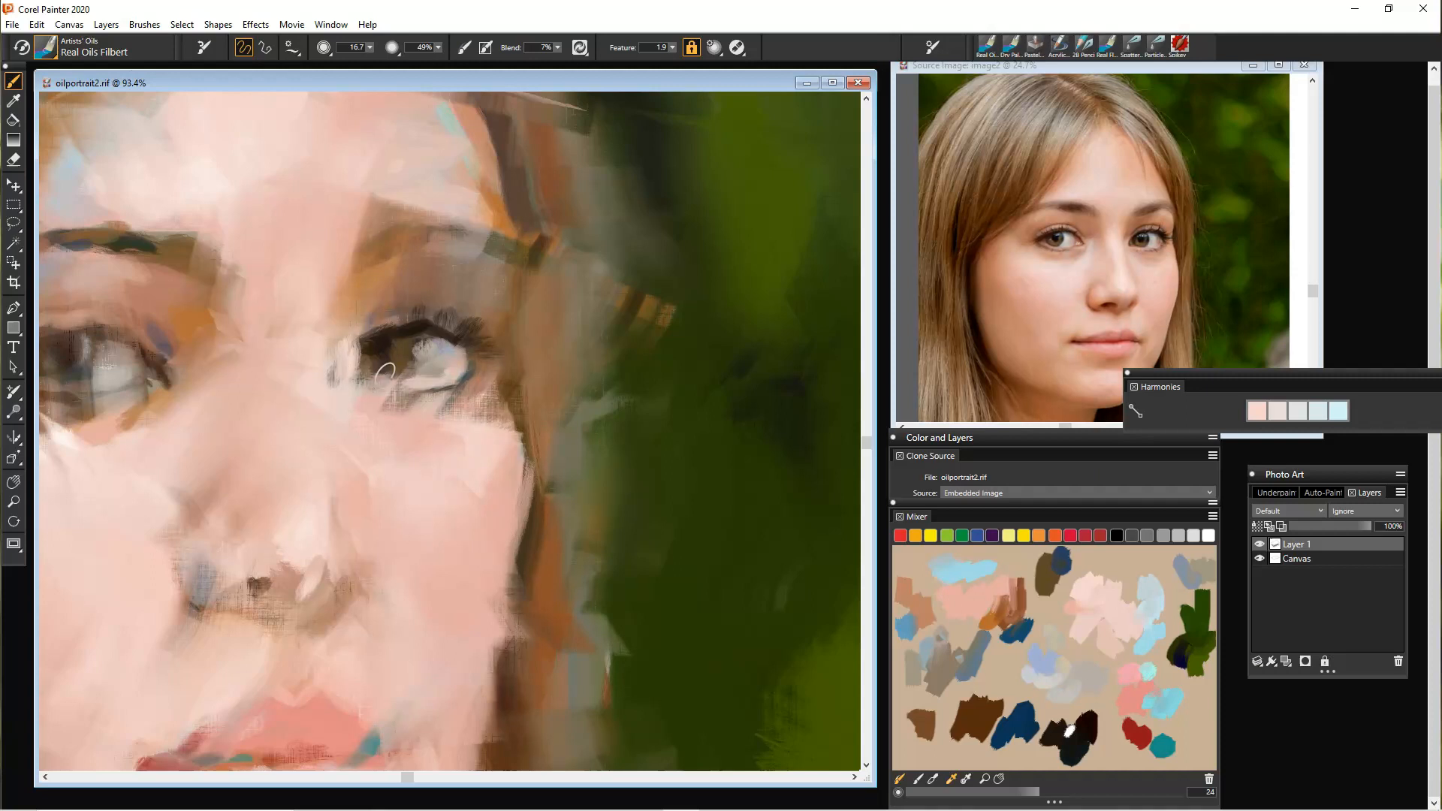
left_click(925, 616)
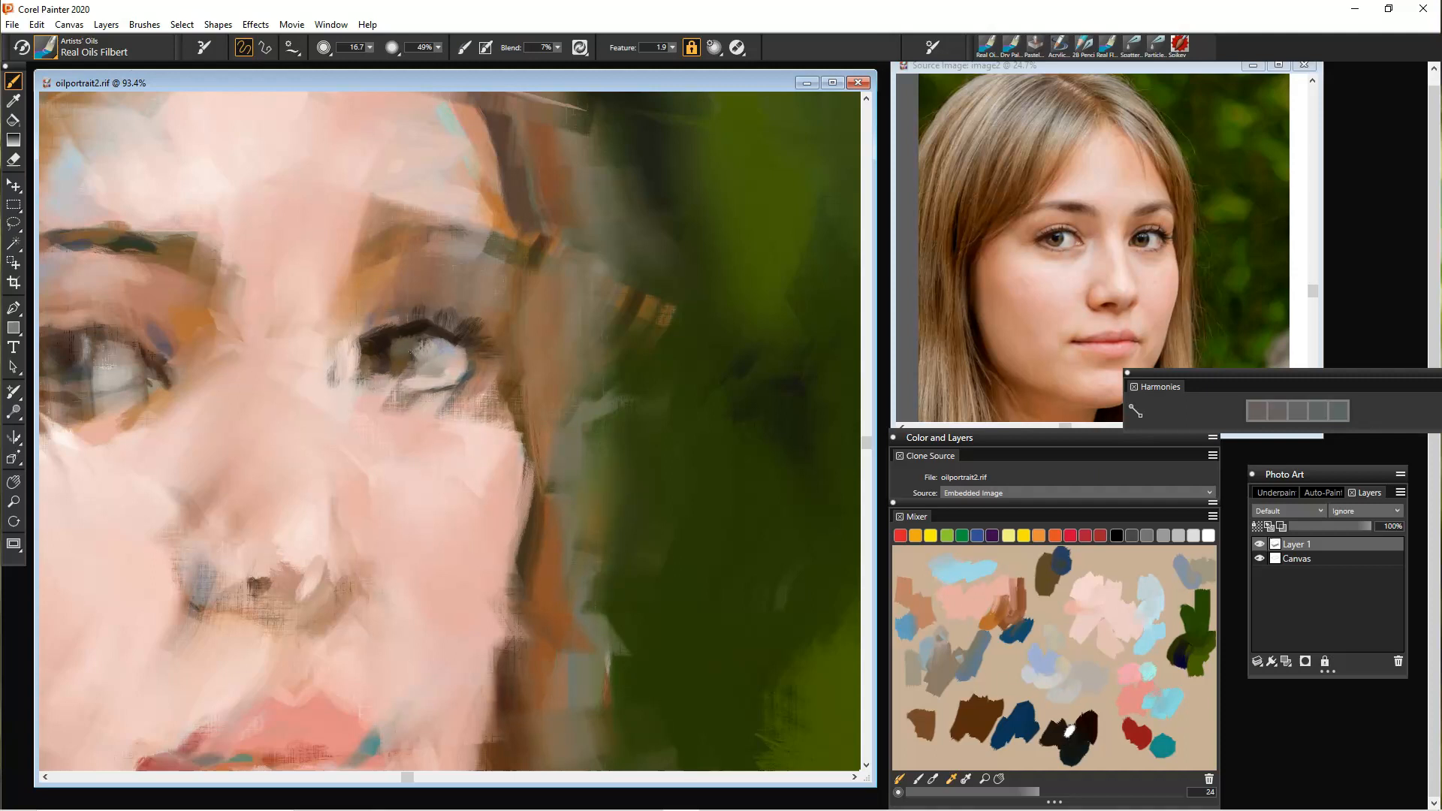
key("ctrl+0")
scroll(450, 431, "down", 1)
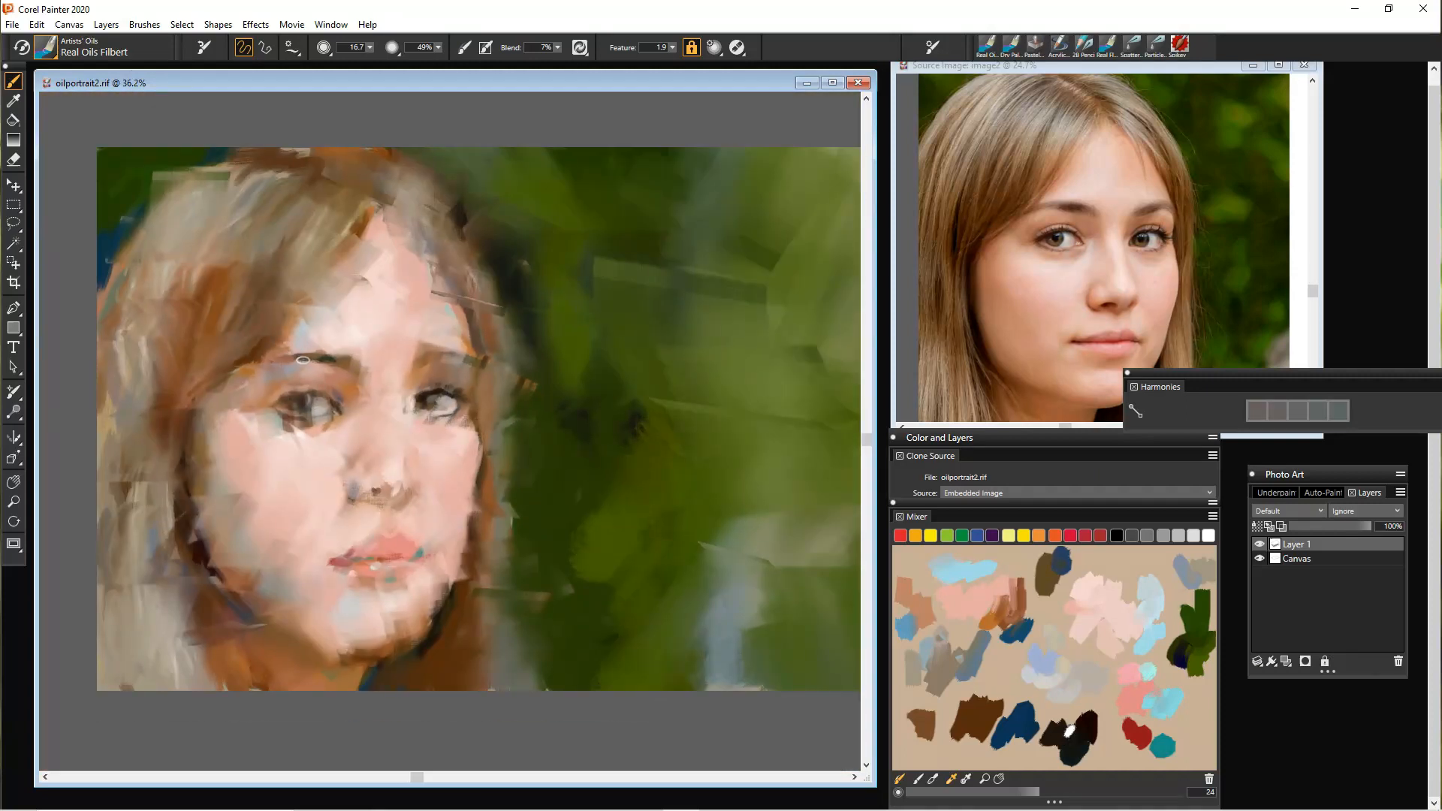
Darken the left-hand eye's lashes and the nostril with near-black, and accent the mouth line with dark red.
scroll(450, 431, "up", 8)
left_click(1057, 740)
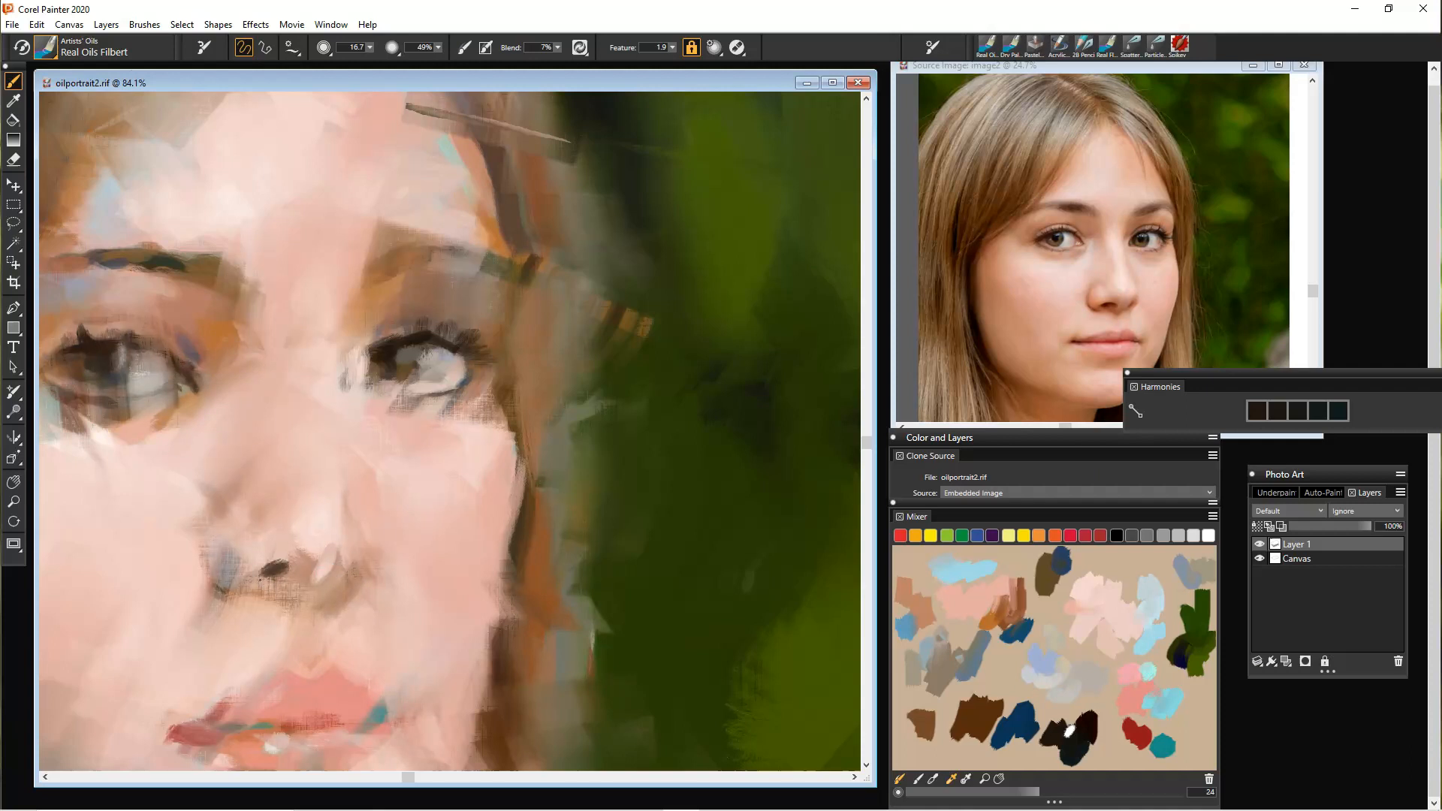
left_click(1150, 742)
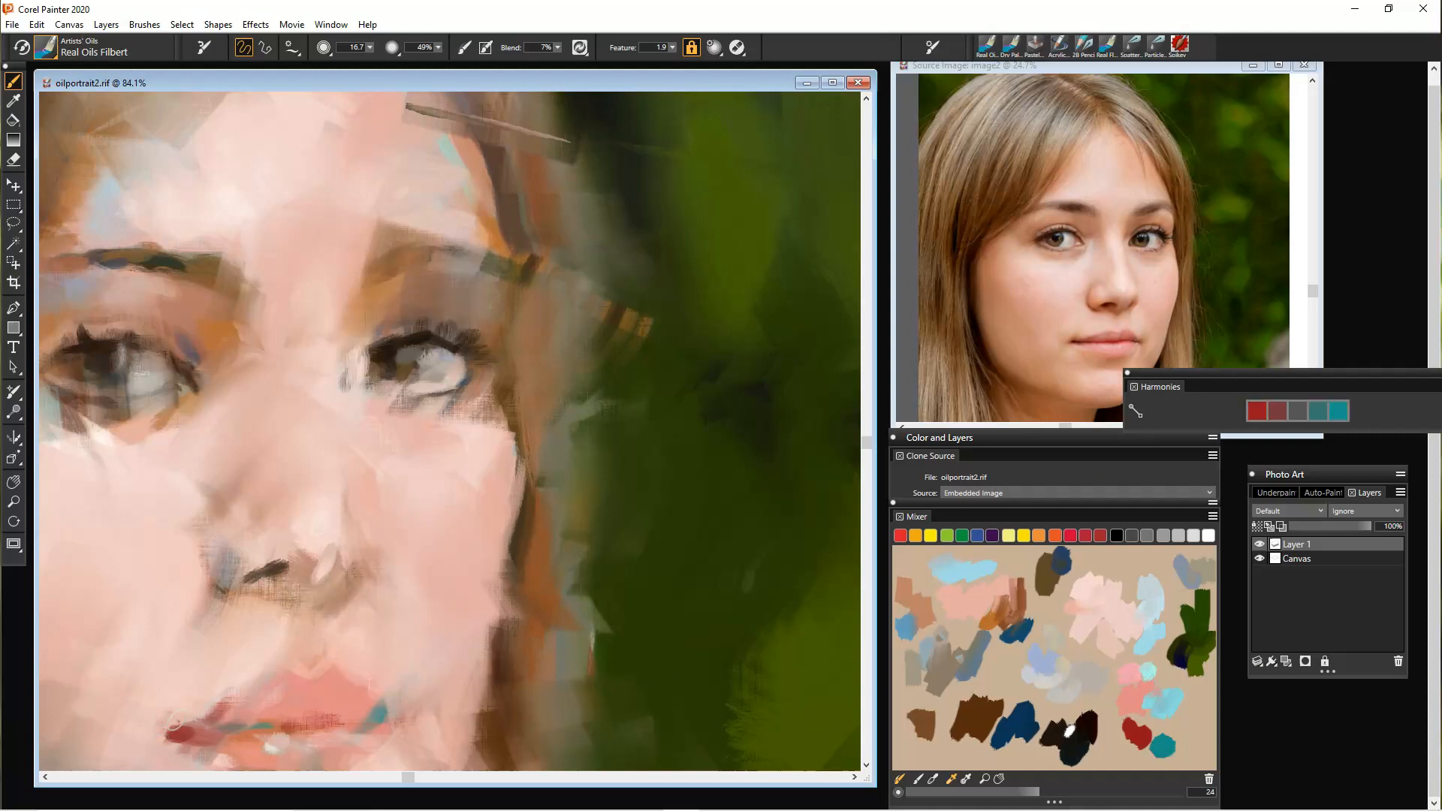
scroll(242, 710, "down", 3)
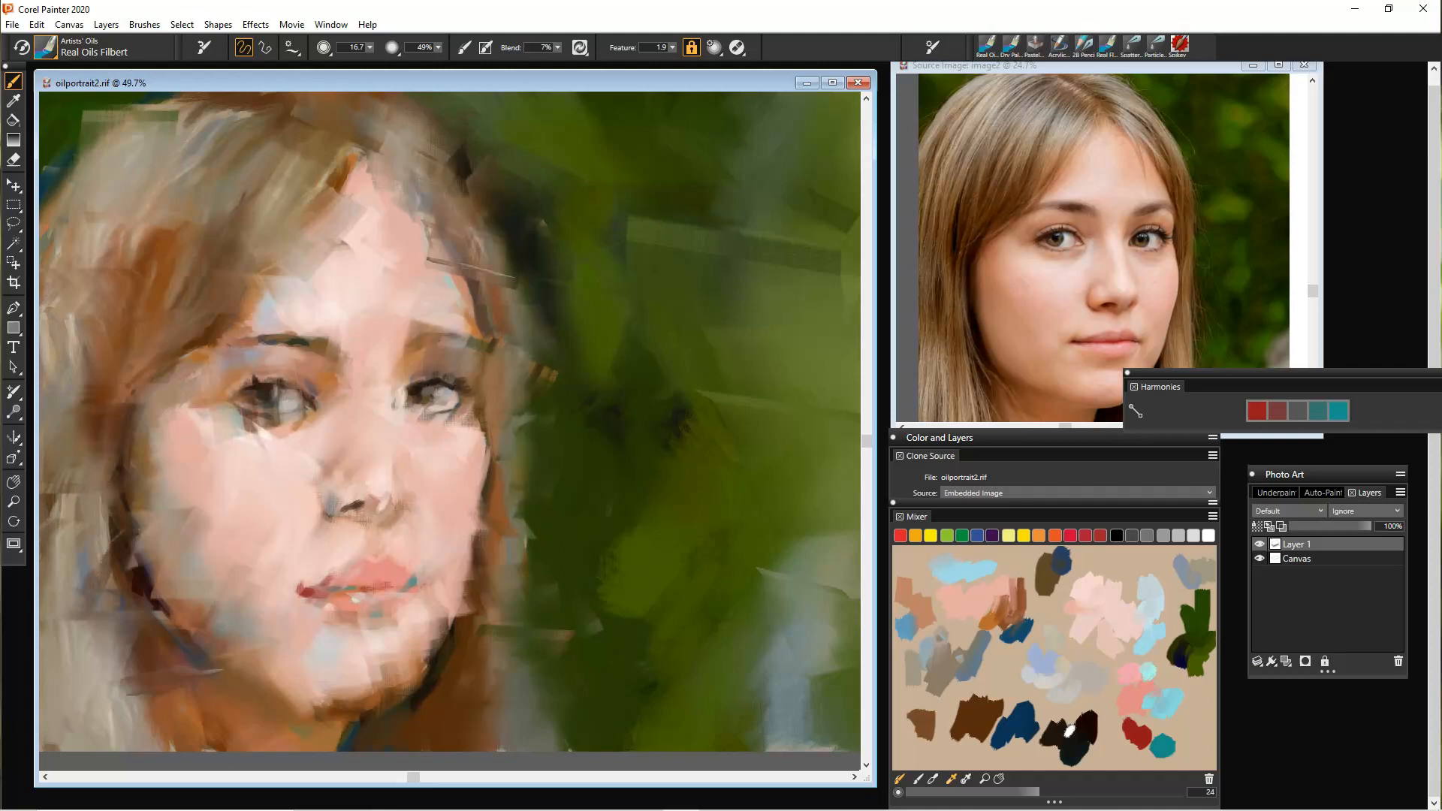
Add red accents to both corners of the right-hand eye and repaint its iris with sampled olive brown.
scroll(304, 499, "up", 6)
left_click_drag(477, 291, 481, 299)
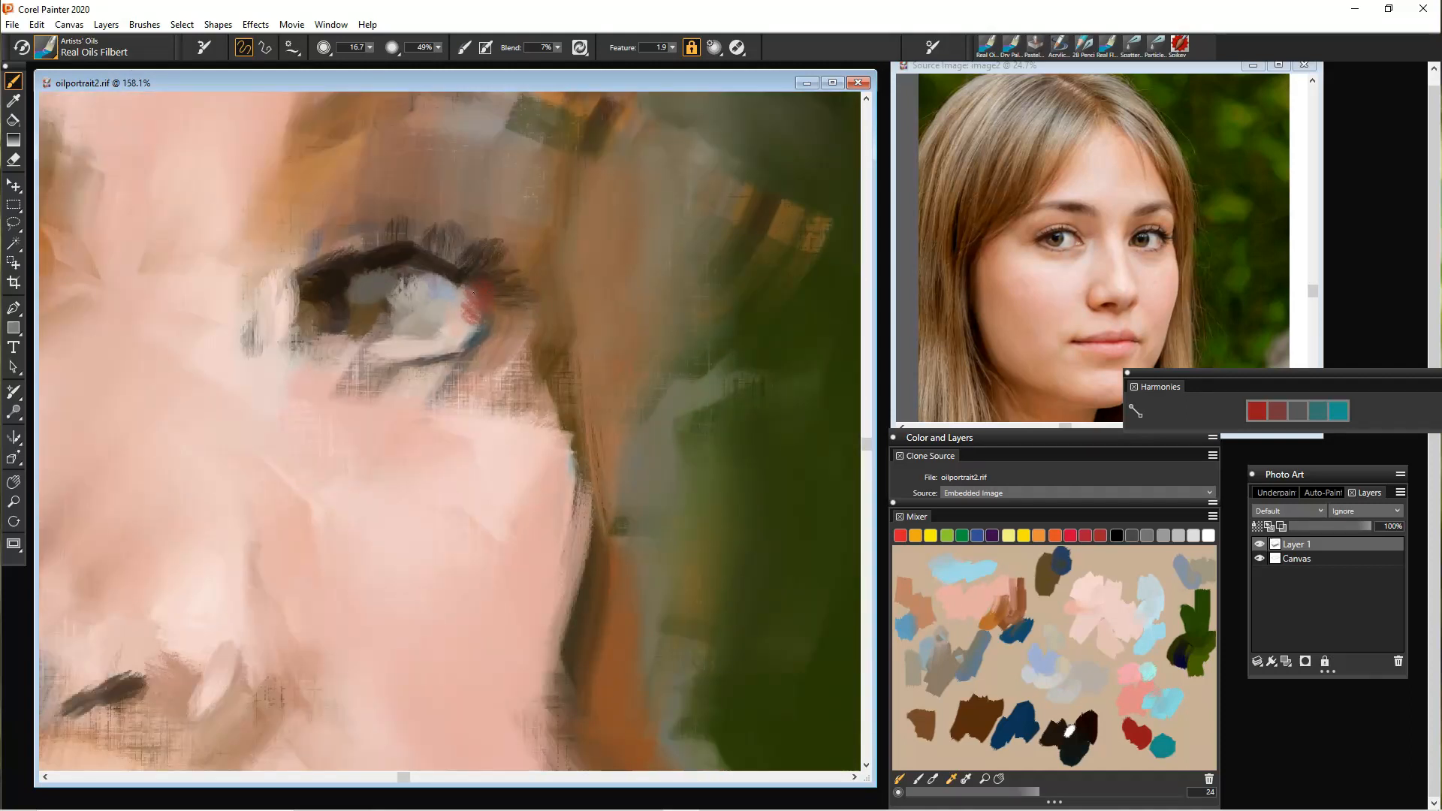
left_click(289, 309)
left_click(370, 319, "alt")
mouse_move(301, 294)
left_mouse_down()
mouse_move(307, 331)
mouse_move(353, 329)
mouse_move(323, 323)
left_mouse_up()
Paint pale lavender-grey highlights on the iris and eye white of the right-hand eye.
left_click(1060, 649)
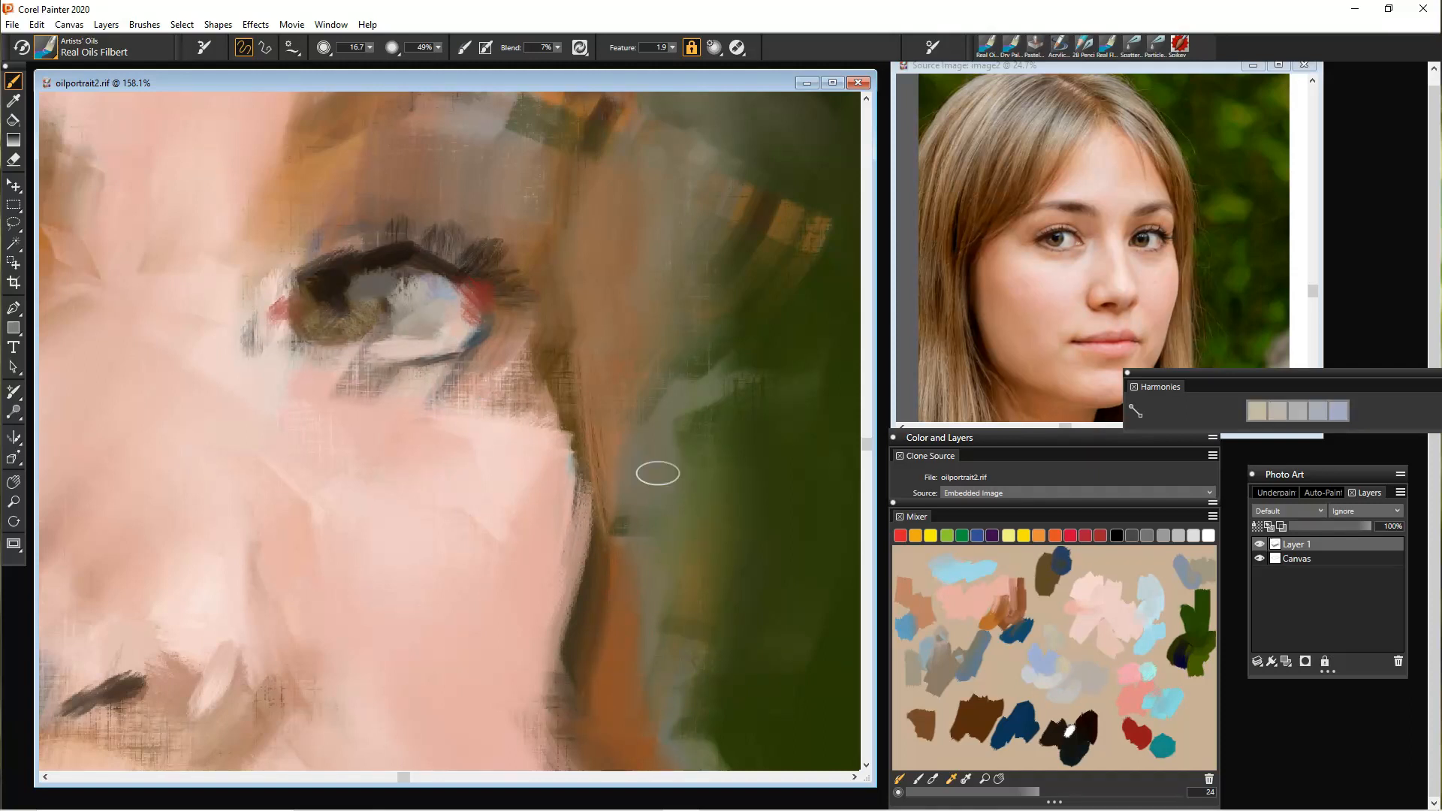
left_click(1036, 685)
mouse_move(421, 293)
left_mouse_down()
mouse_move(413, 314)
mouse_move(354, 293)
mouse_move(364, 286)
left_mouse_up()
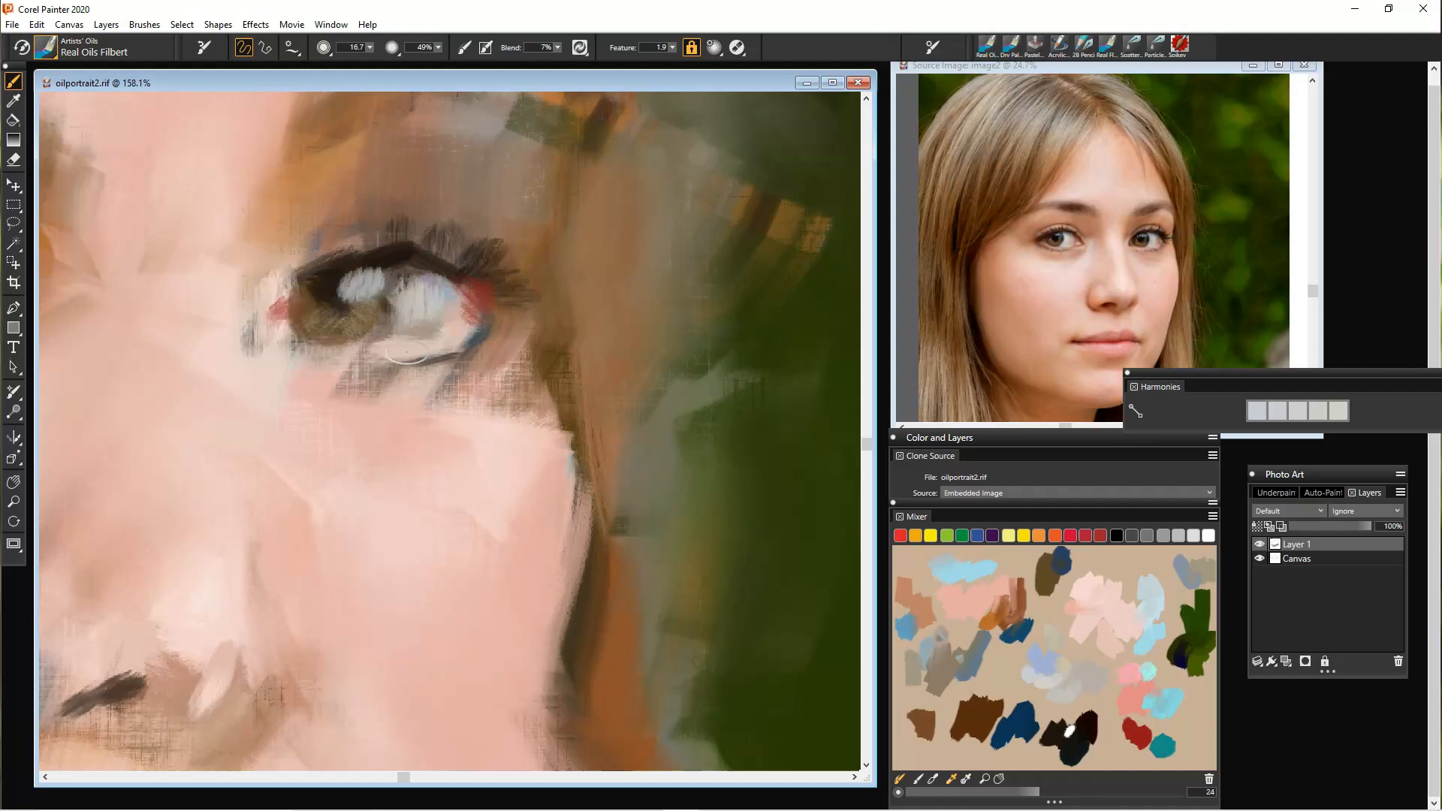
scroll(362, 289, "down", 5)
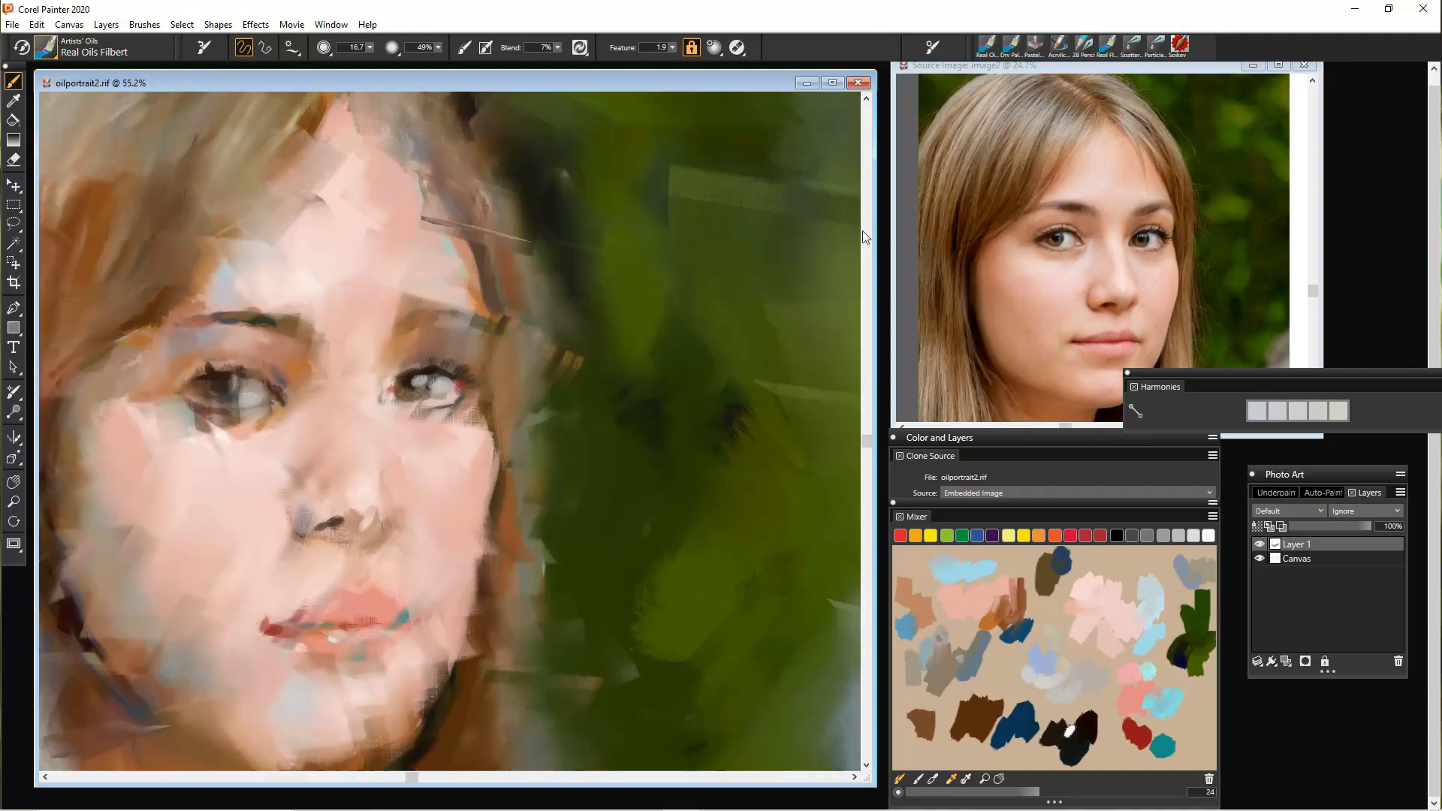
Enlarge the reference photo around the left-hand eye and redraw the painted eye's upper lash line in near-black.
left_click(13, 483)
scroll(598, 364, "up", 5)
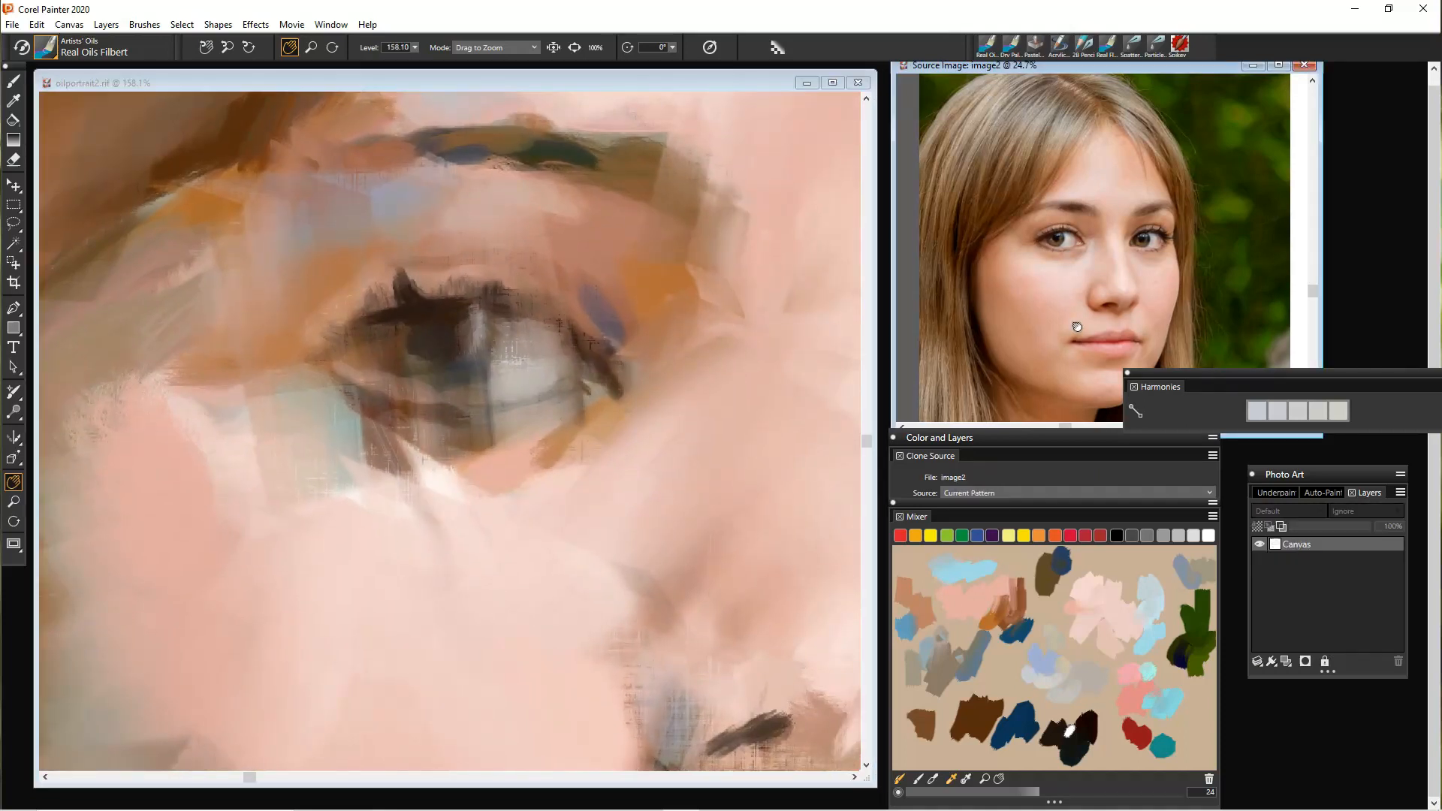
scroll(1014, 289, "up", 5)
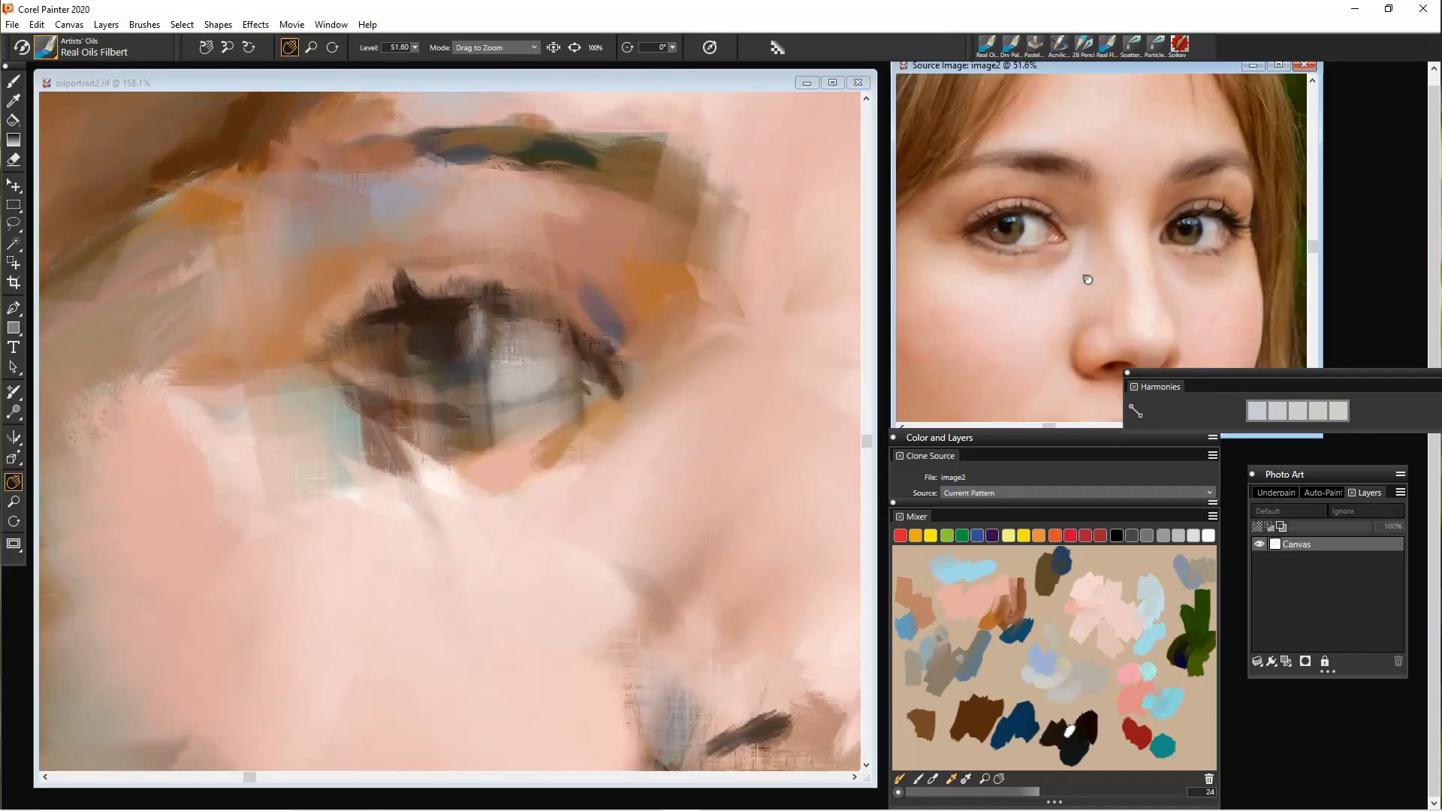
left_click(1054, 738)
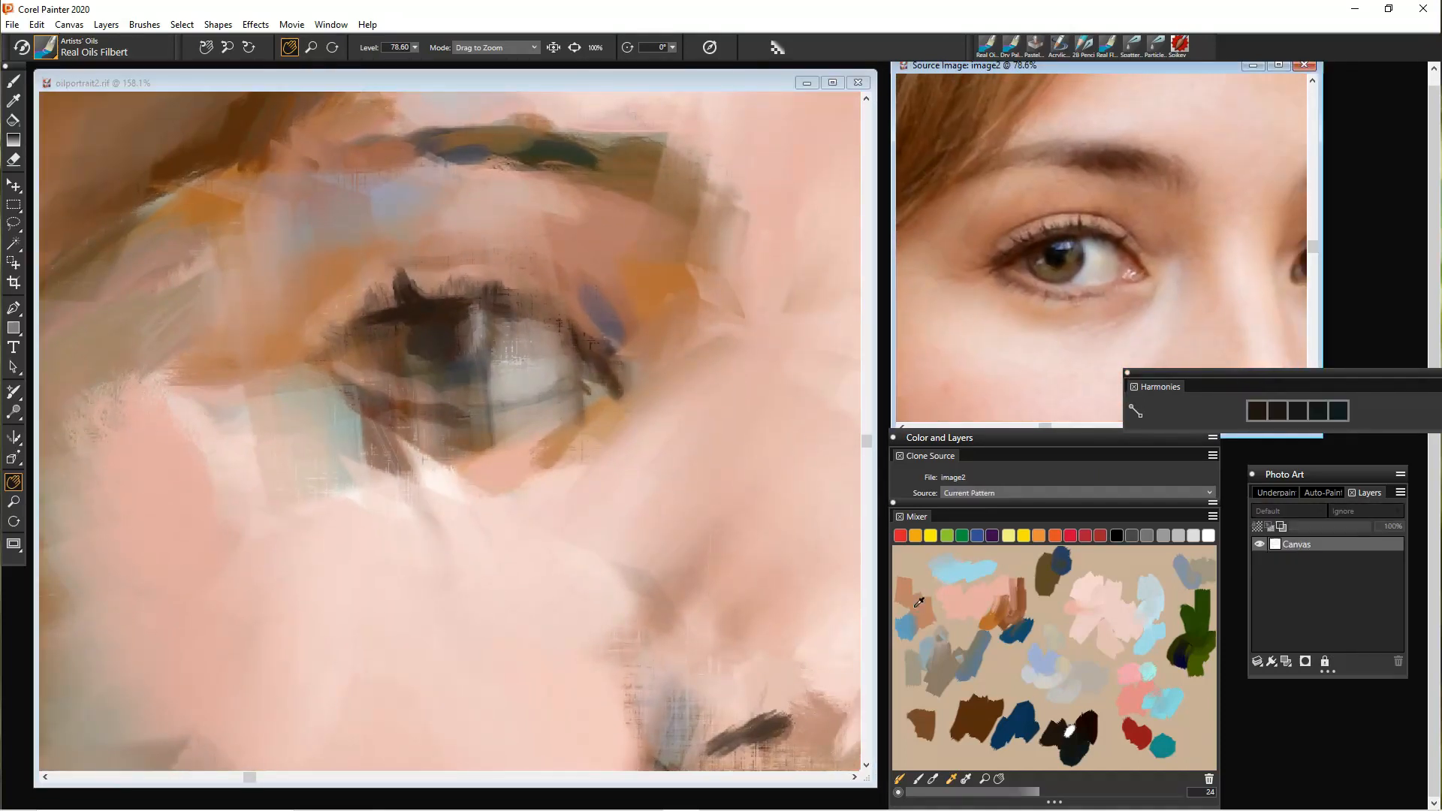
left_click(13, 81)
mouse_move(383, 324)
left_mouse_down()
mouse_move(339, 359)
mouse_move(409, 320)
mouse_move(383, 305)
left_mouse_up()
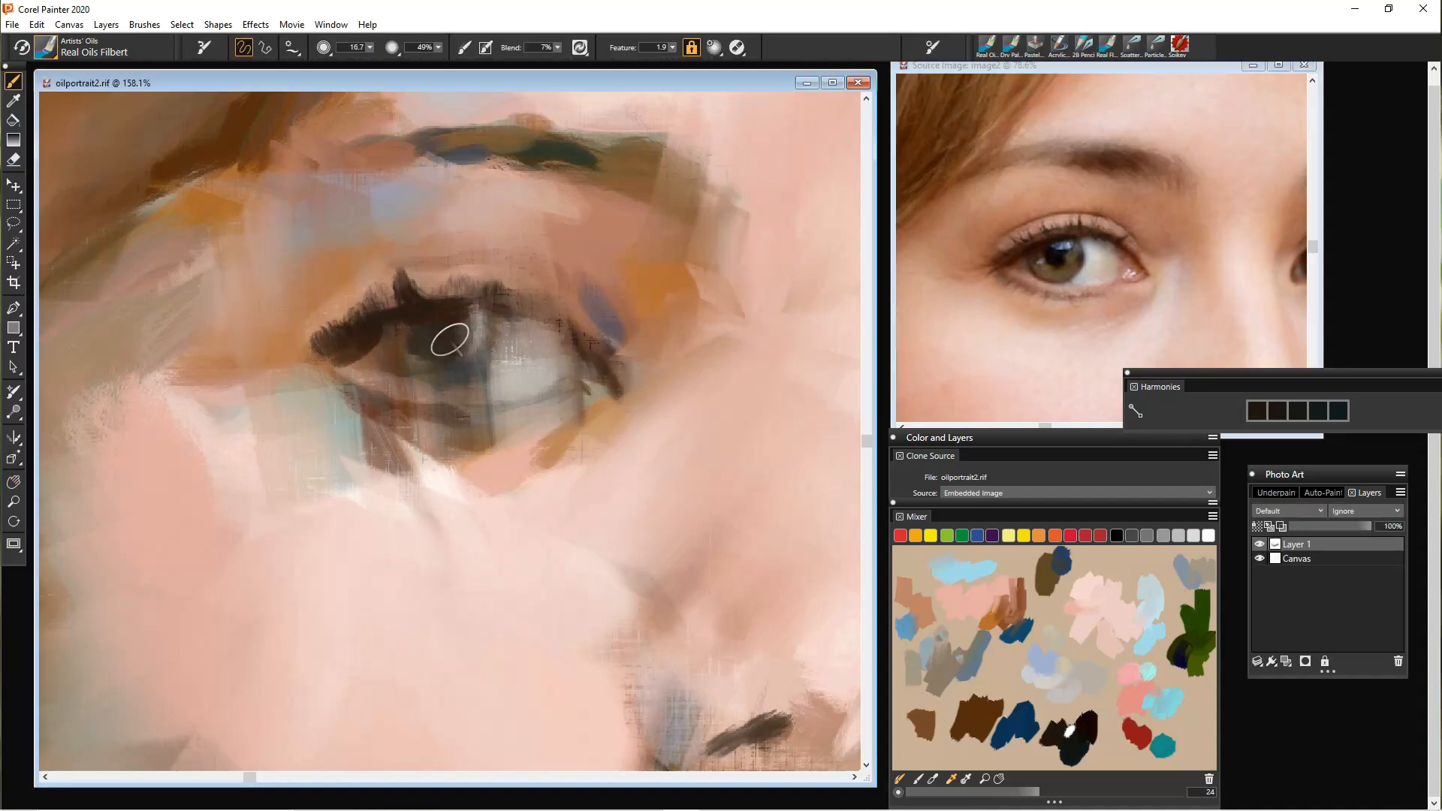
Paint the left-hand eye's iris olive brown with lavender and grey highlights, and compare it with the reference using tracing paper.
left_click(1054, 585)
mouse_move(475, 349)
left_mouse_down()
mouse_move(436, 359)
mouse_move(395, 341)
left_mouse_up()
left_click(1048, 689)
left_click(1085, 689)
mouse_move(486, 346)
left_mouse_down()
mouse_move(505, 321)
mouse_move(523, 332)
mouse_move(488, 368)
mouse_move(541, 342)
mouse_move(500, 383)
left_mouse_up()
key("ctrl+t")
key("ctrl+t")
key("ctrl+t")
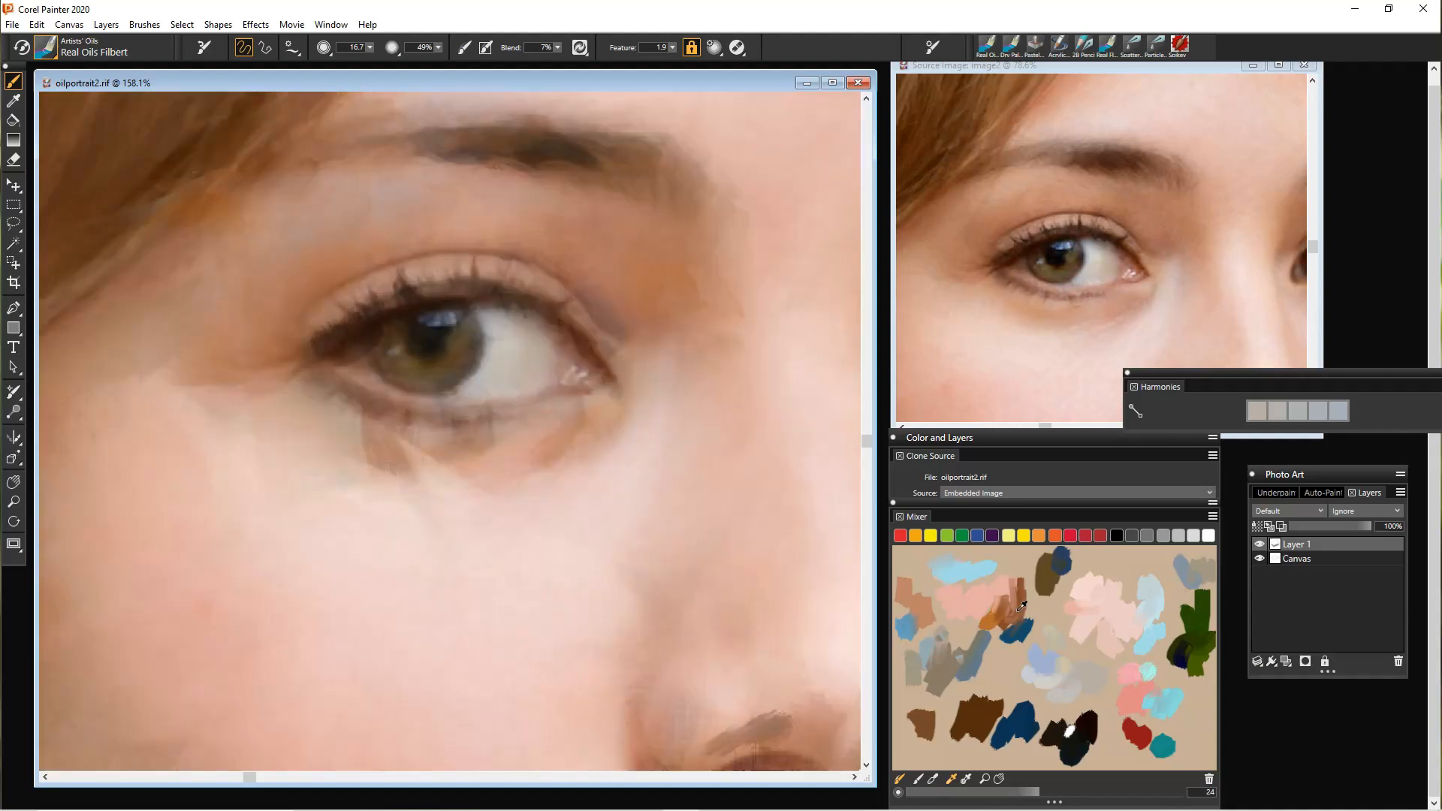
key("ctrl+t")
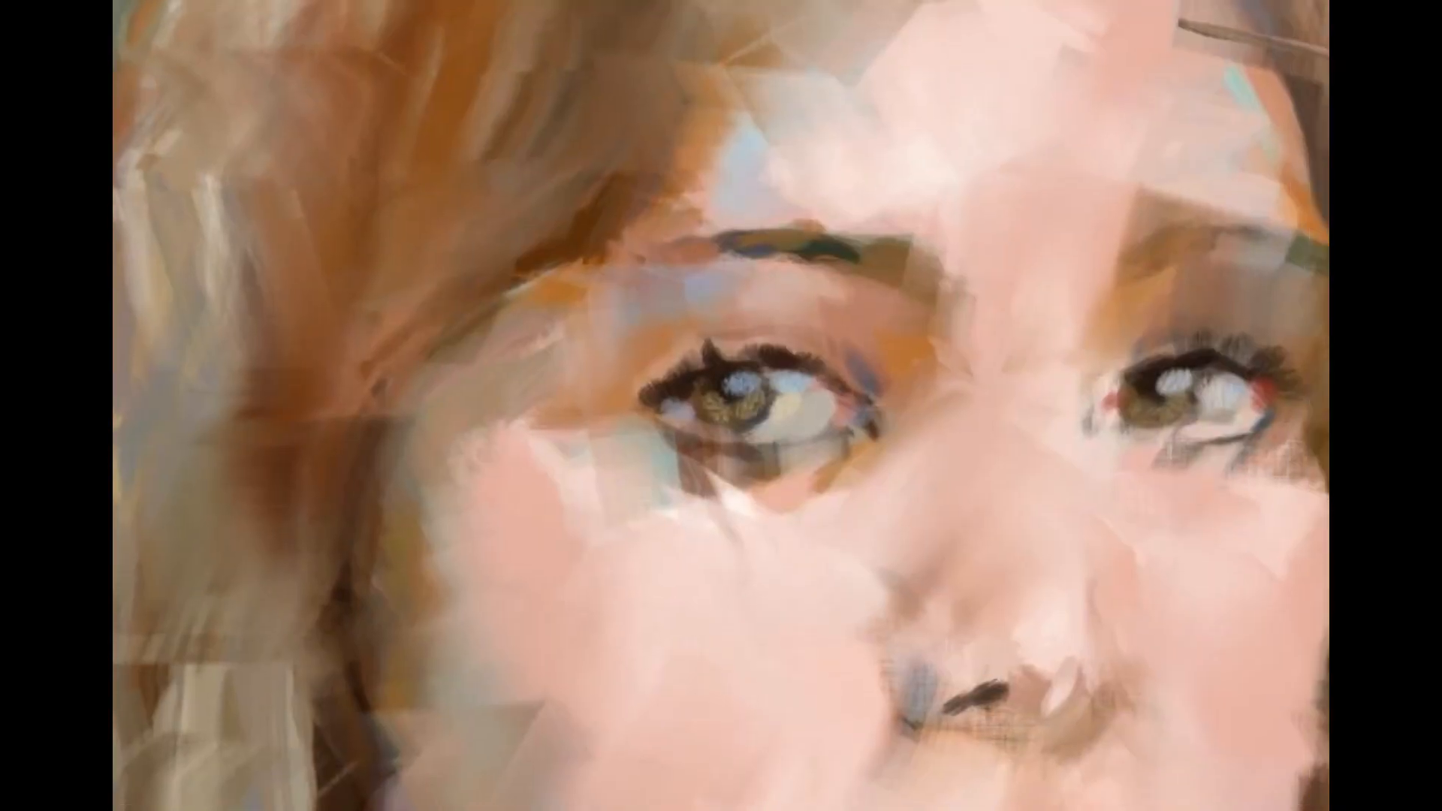